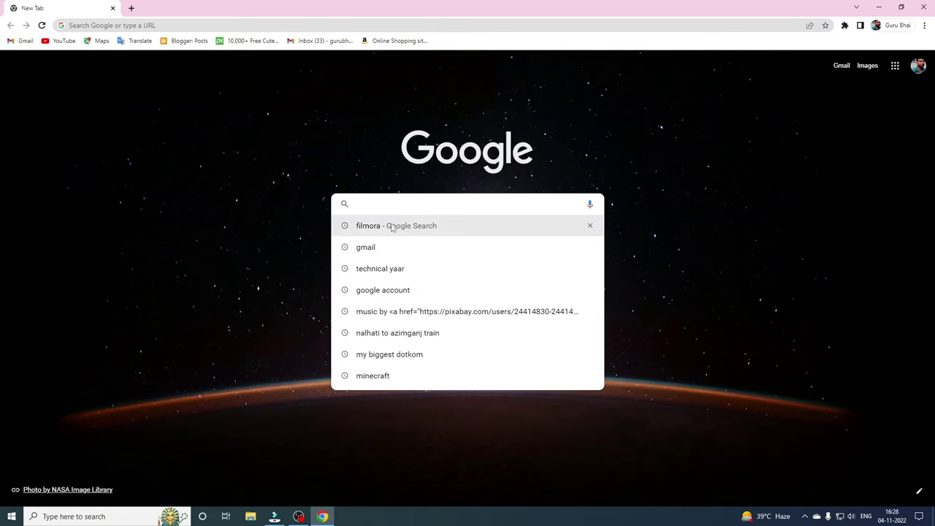
# Step: Search Google for filmora, view the official Wondershare Filmora video editor page, and close the browser
pyautogui.click(388, 226)
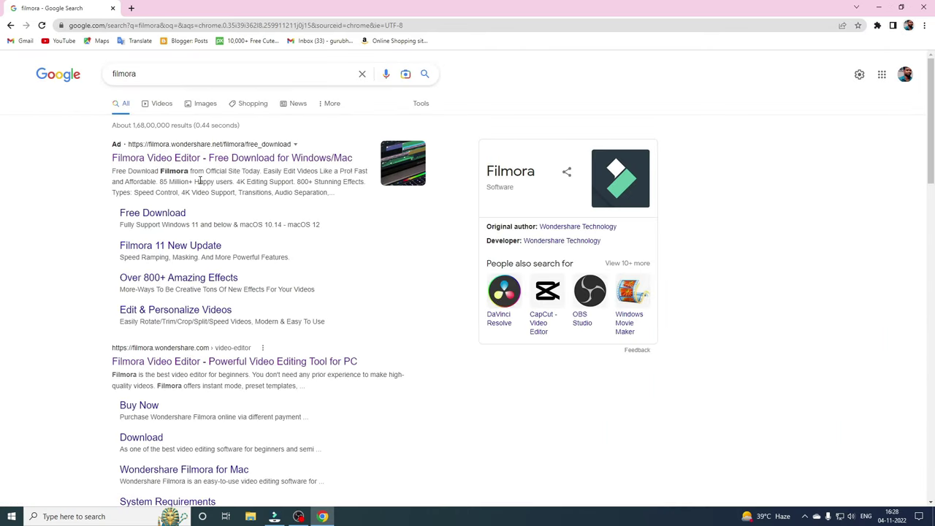
pyautogui.scroll(-3, 200, 180)
pyautogui.scroll(1, 147, 168)
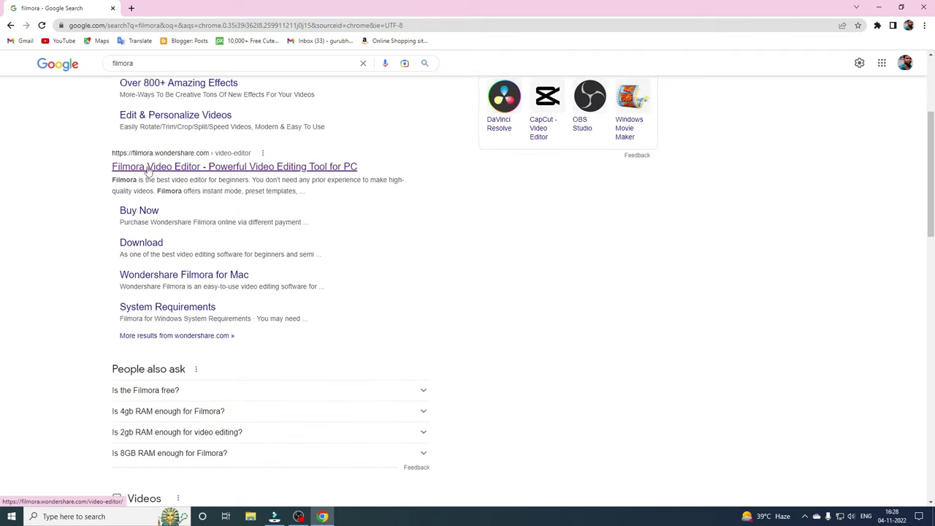
pyautogui.click(171, 167)
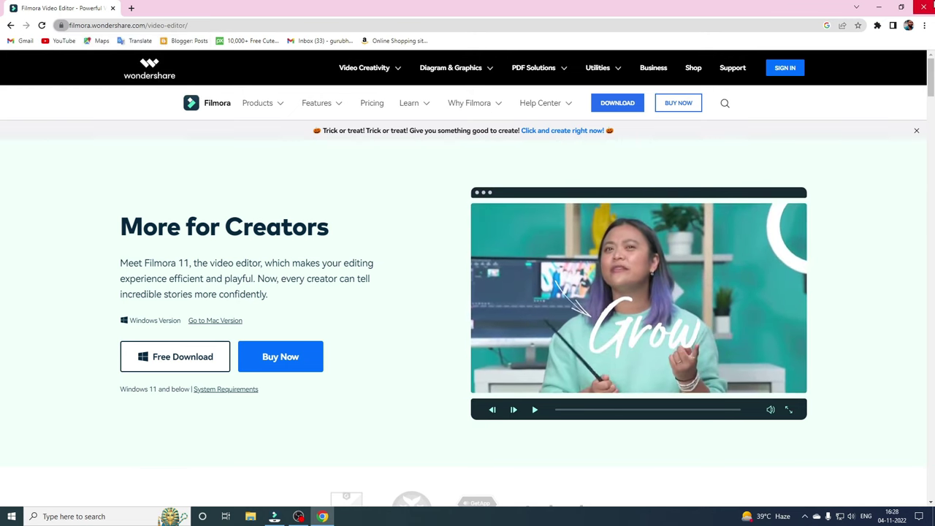
pyautogui.click(920, 7)
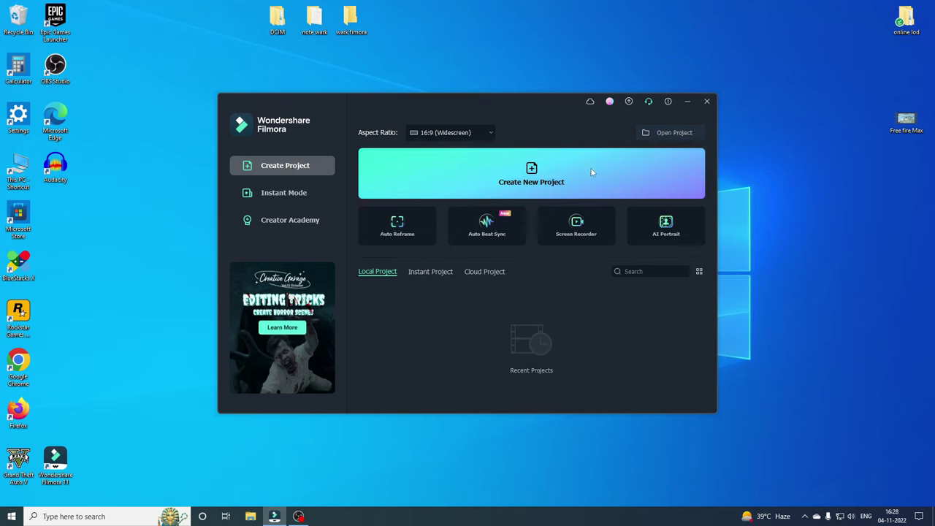
# Step: Switch to Wondershare Filmora and create a new project with the 16:9 (Widescreen) aspect ratio
pyautogui.click(471, 134)
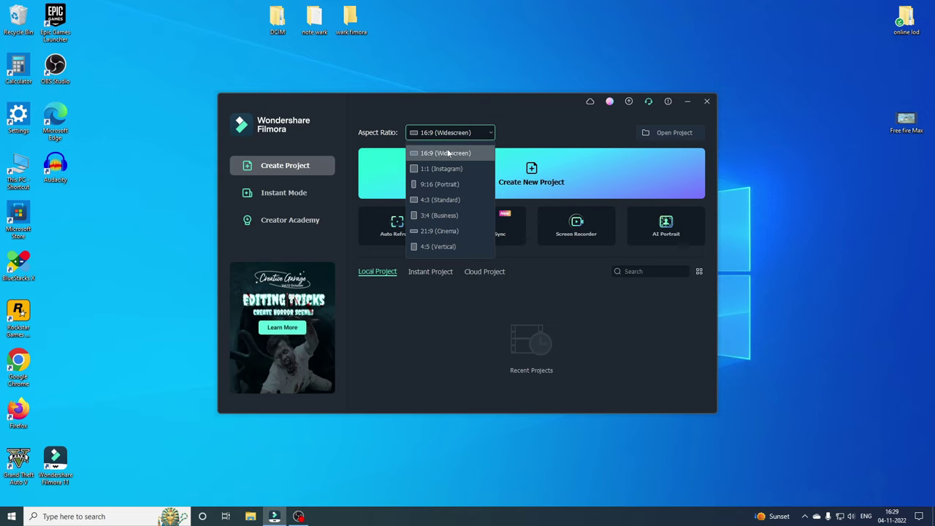
pyautogui.click(448, 152)
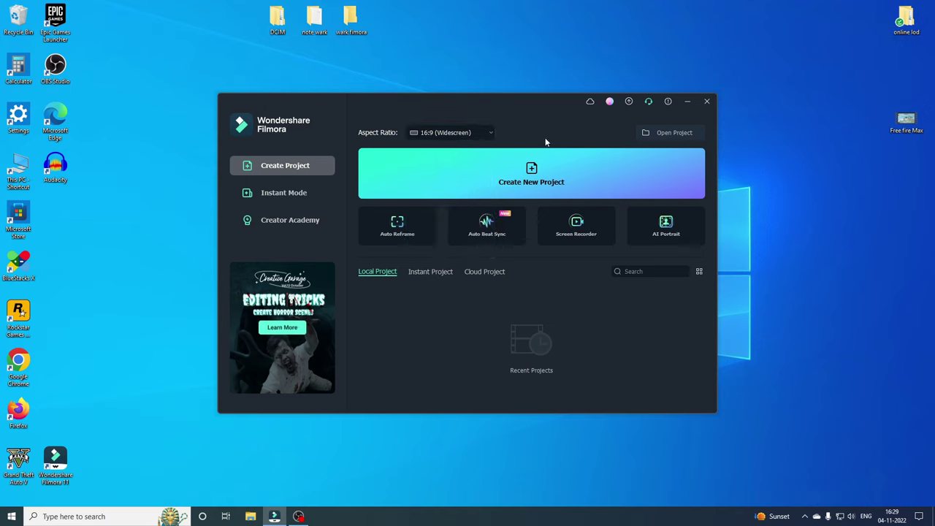
pyautogui.click(566, 184)
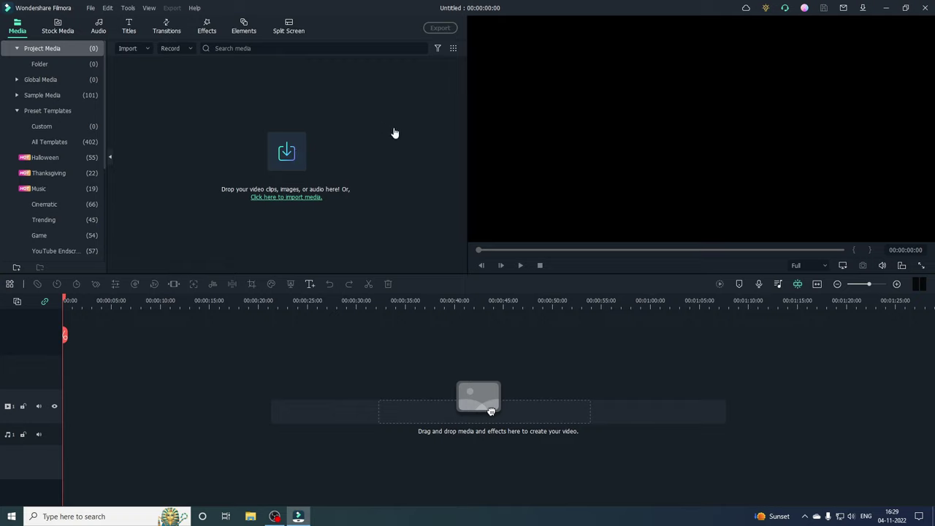
# Step: Import the Photographer - 91 (1), Skyscrapers - 91744 and Walking - 3171 videos from the free vido folder into the project media
pyautogui.click(280, 165)
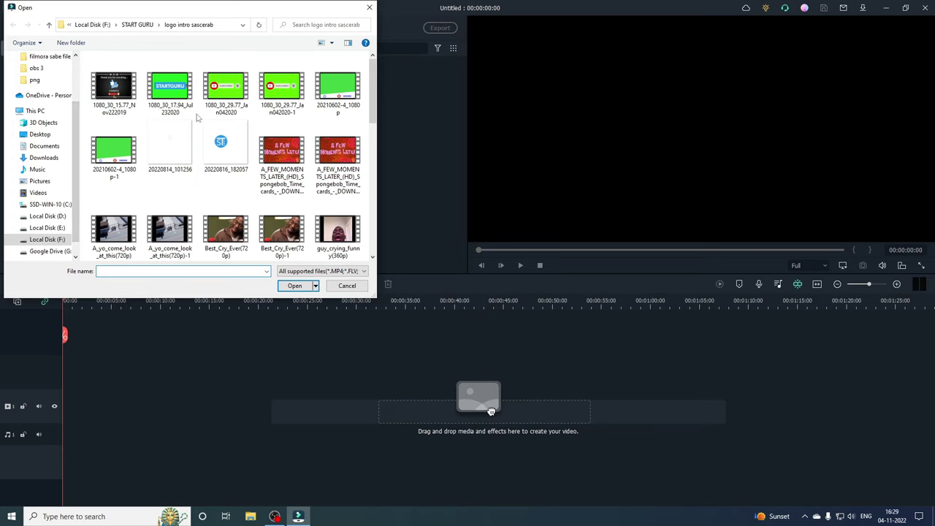
pyautogui.scroll(-10, 197, 118)
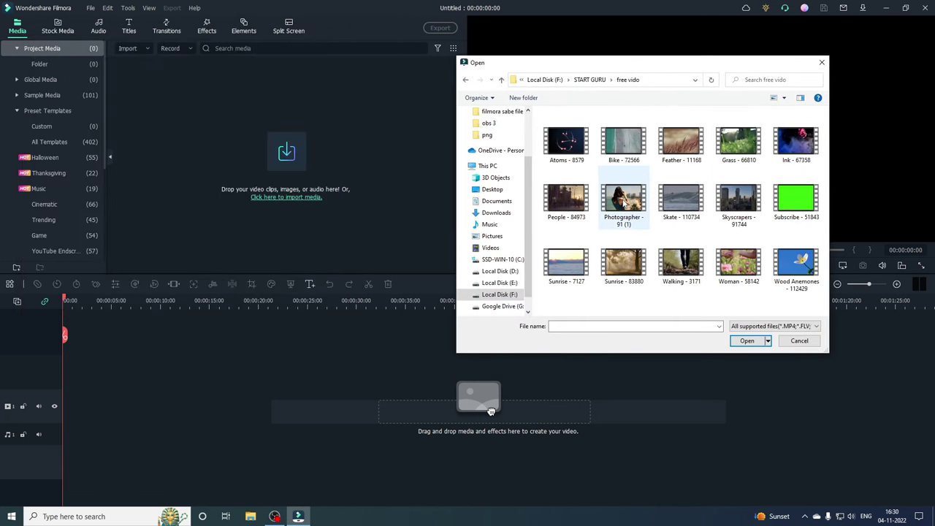
pyautogui.moveTo(624, 201); pyautogui.dragTo(288, 157)
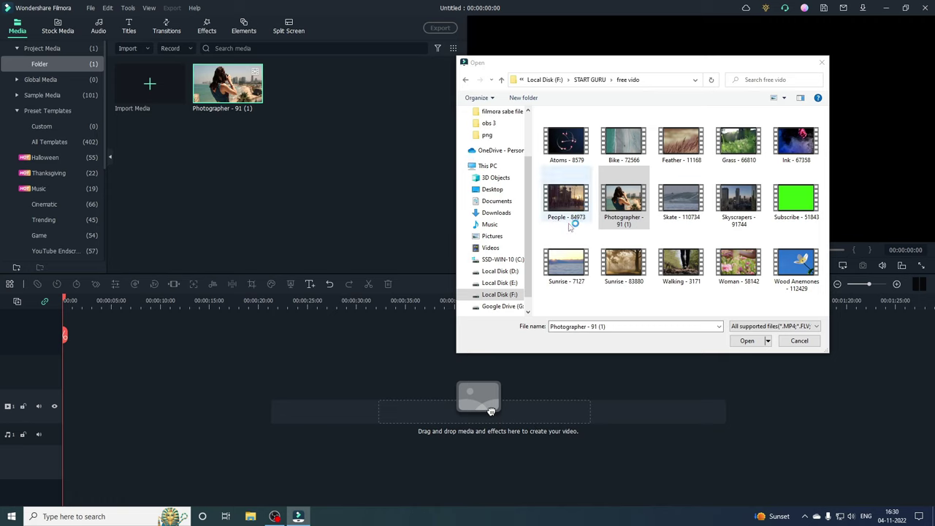
pyautogui.moveTo(738, 201); pyautogui.dragTo(307, 209)
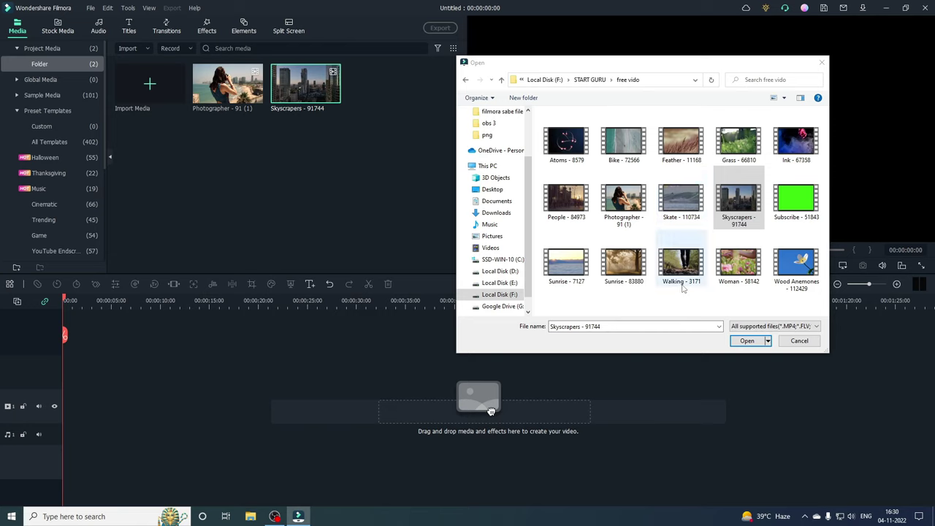
pyautogui.moveTo(681, 268); pyautogui.dragTo(260, 219)
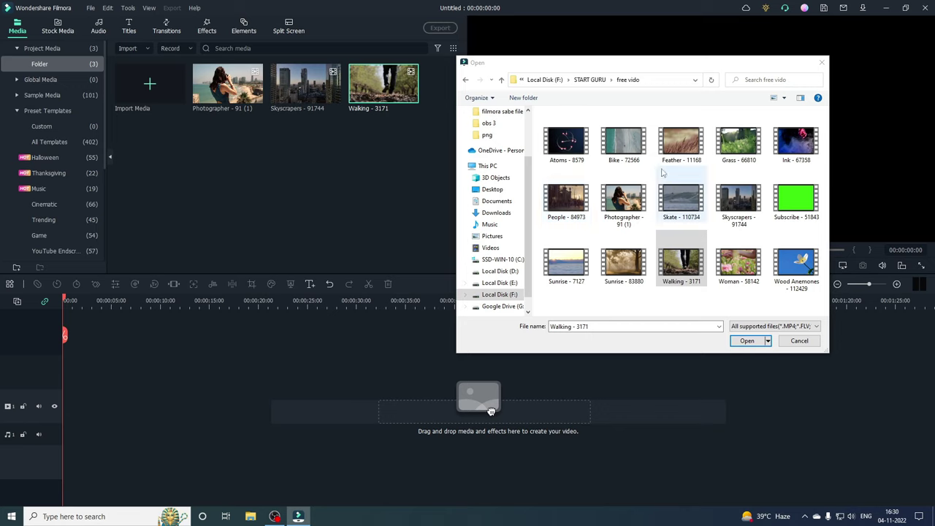
# Step: Import all the music files from the song youtube folder into the project media
pyautogui.click(499, 295)
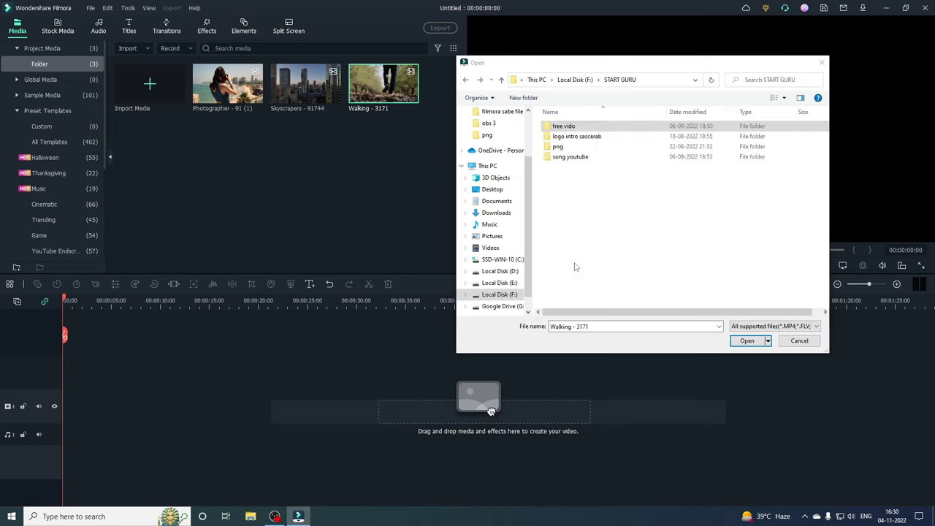
pyautogui.doubleClick(570, 156)
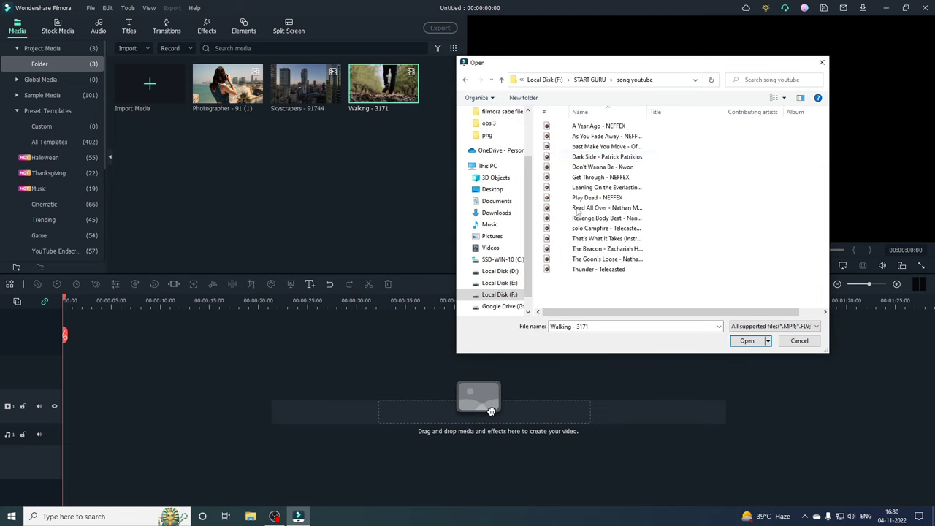
pyautogui.moveTo(537, 122); pyautogui.dragTo(614, 307)
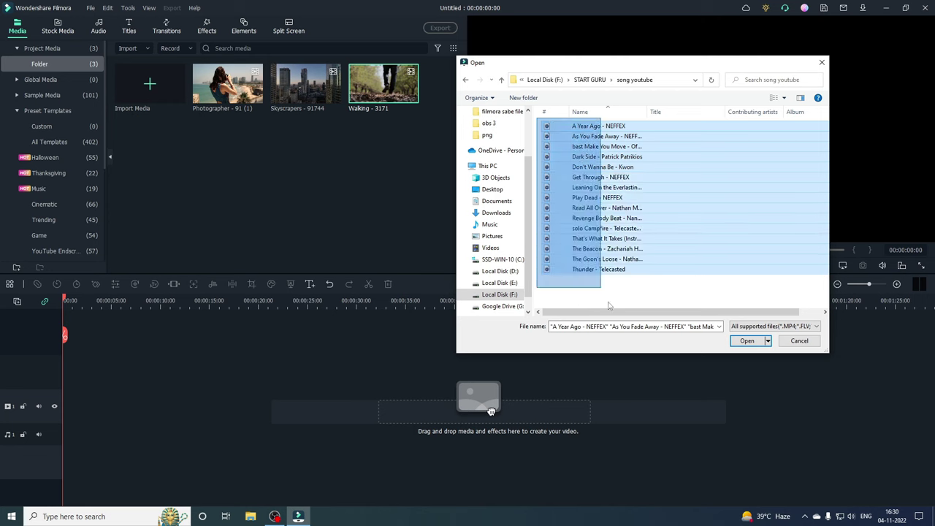
pyautogui.moveTo(658, 232); pyautogui.dragTo(342, 197)
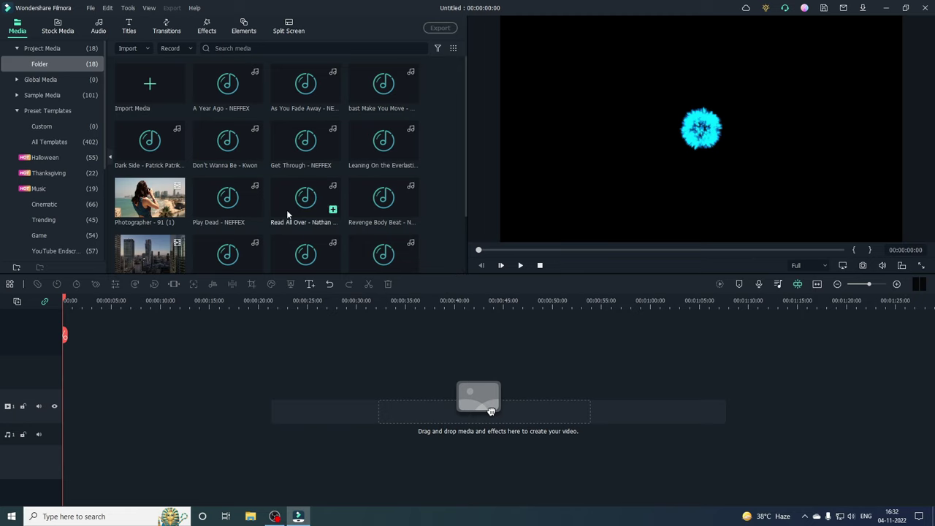
# Step: Preview the imported Photographer, Skyscrapers and Walking video clips in the media library
pyautogui.click(164, 201)
pyautogui.click(164, 202)
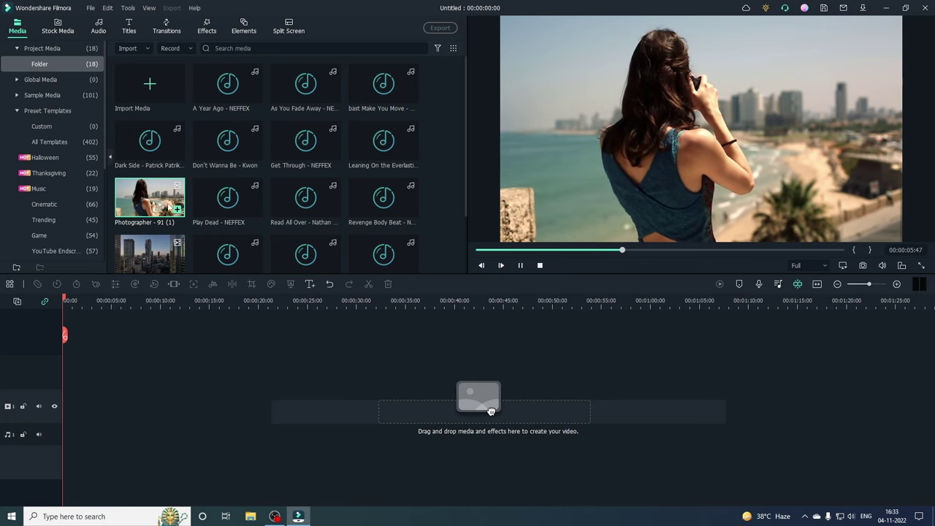
pyautogui.moveTo(217, 210)
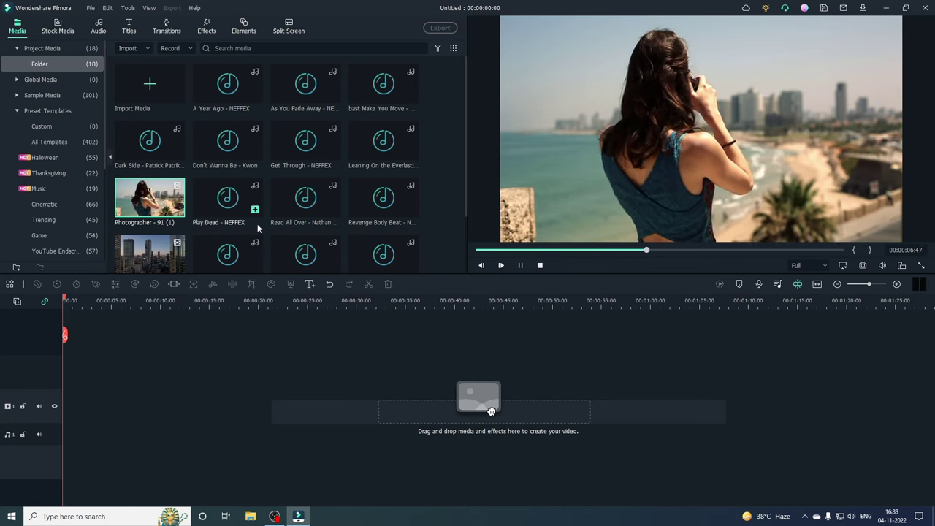
pyautogui.click(148, 243)
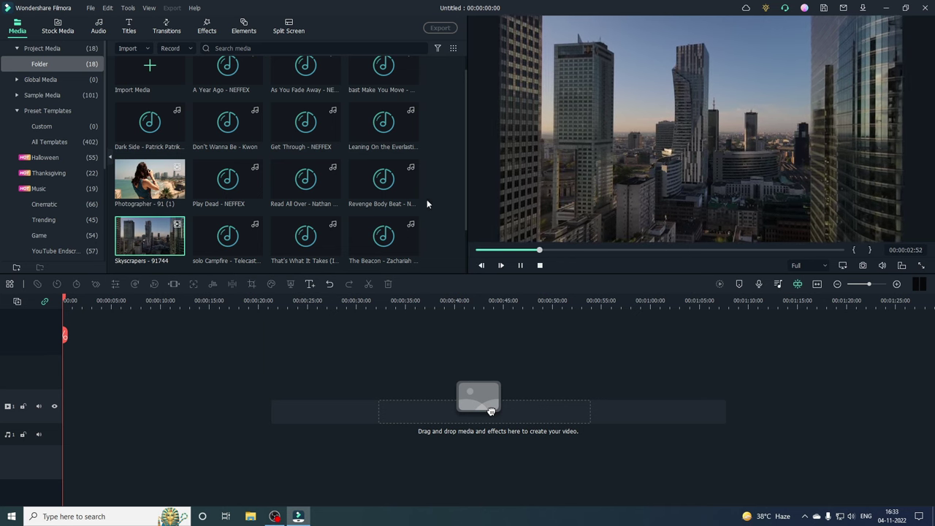
pyautogui.press('Down')
pyautogui.press('Right')
pyautogui.press('Right')
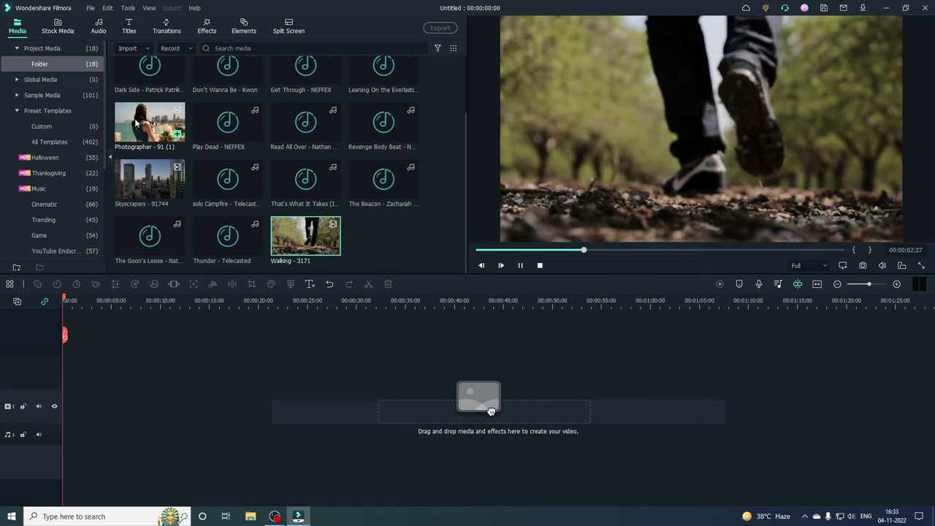
# Step: Place the Walking clip at the timeline's start on video track 2, matching the project settings to the media at 1920 x 1080 30fps
pyautogui.click(306, 235)
pyautogui.moveTo(306, 236); pyautogui.dragTo(62, 374)
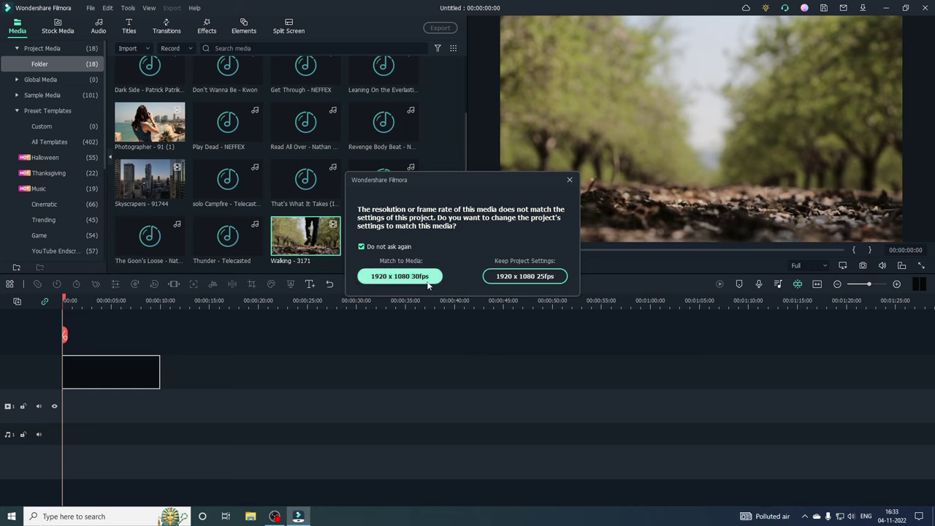
pyautogui.click(400, 277)
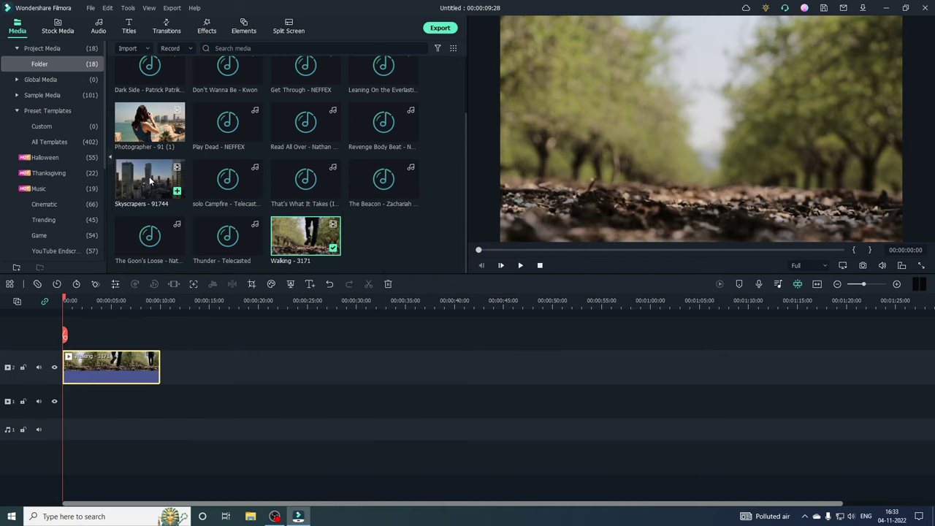
# Step: Add the Skyscrapers and Photographer clips after the Walking clip on video track 2, and close the gap between them
pyautogui.moveTo(173, 188); pyautogui.dragTo(174, 361)
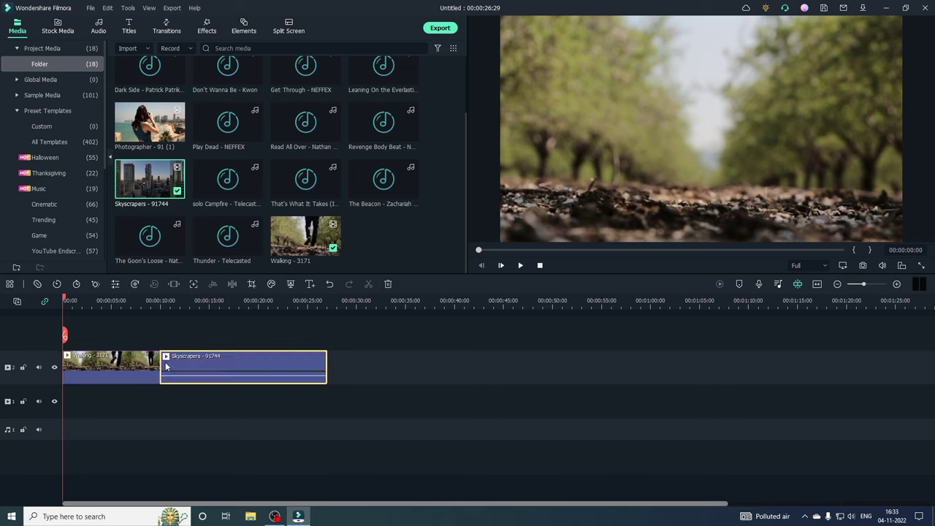
pyautogui.moveTo(150, 123); pyautogui.dragTo(348, 361)
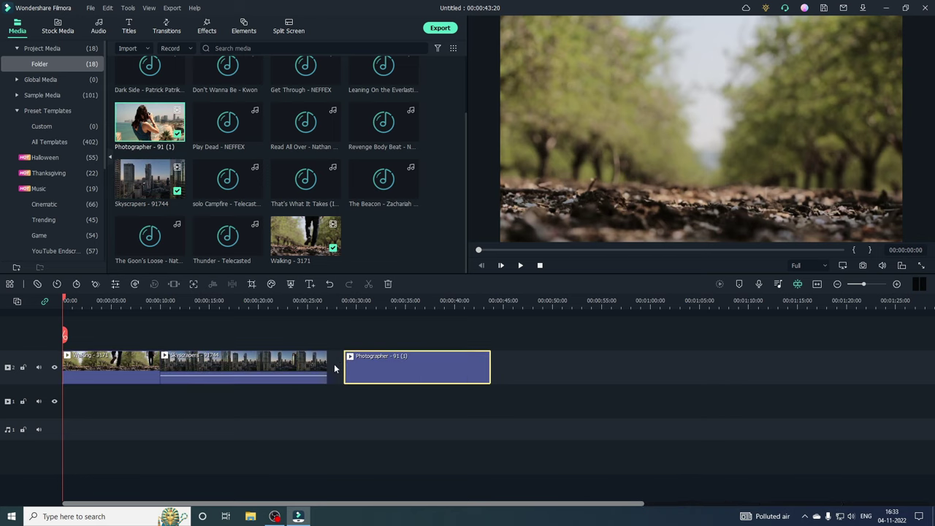
pyautogui.click(338, 362)
pyautogui.press('Delete')
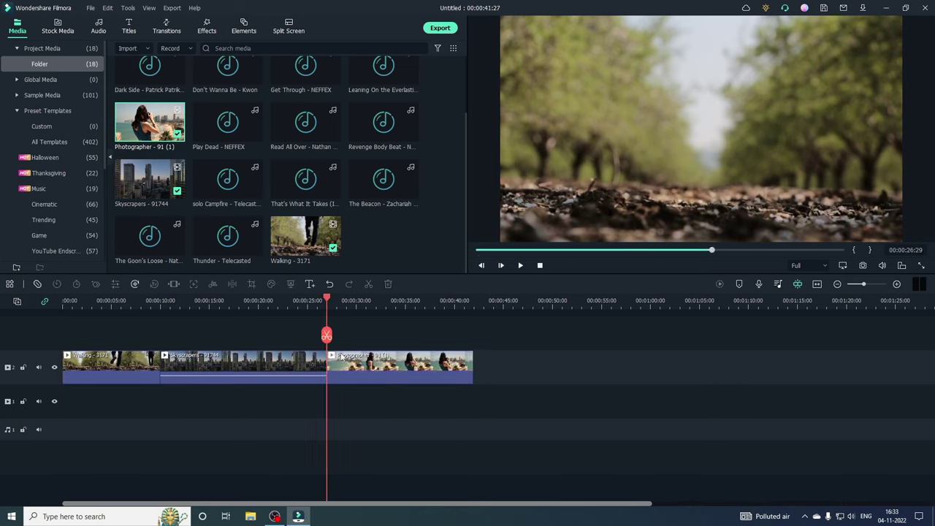
# Step: Split the Walking clip at 00:00:05:12, delete its second part, and return the playhead to the start
pyautogui.moveTo(325, 316); pyautogui.dragTo(65, 316)
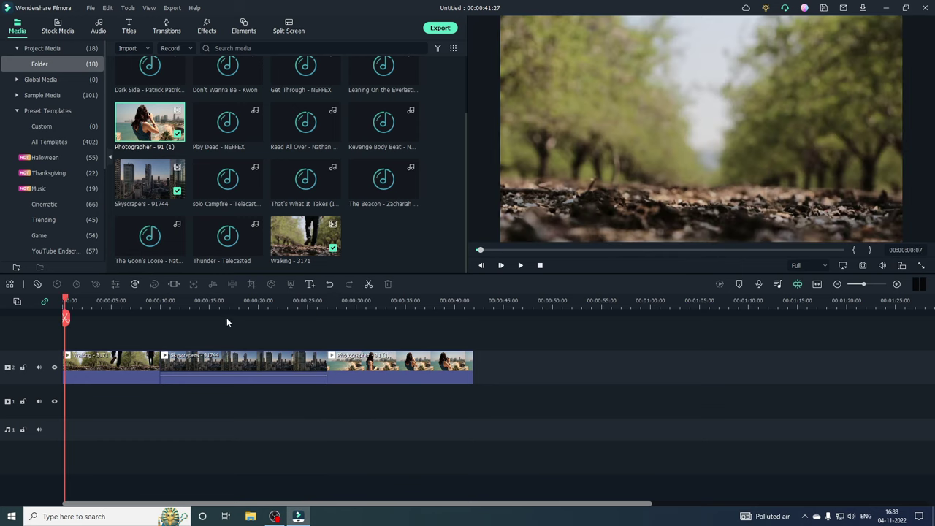
pyautogui.click(521, 266)
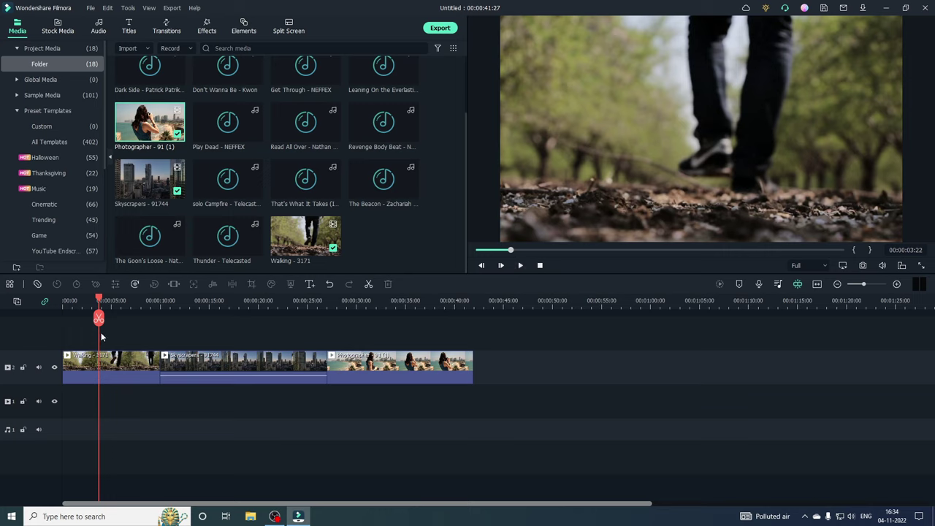
pyautogui.moveTo(102, 337); pyautogui.dragTo(115, 400)
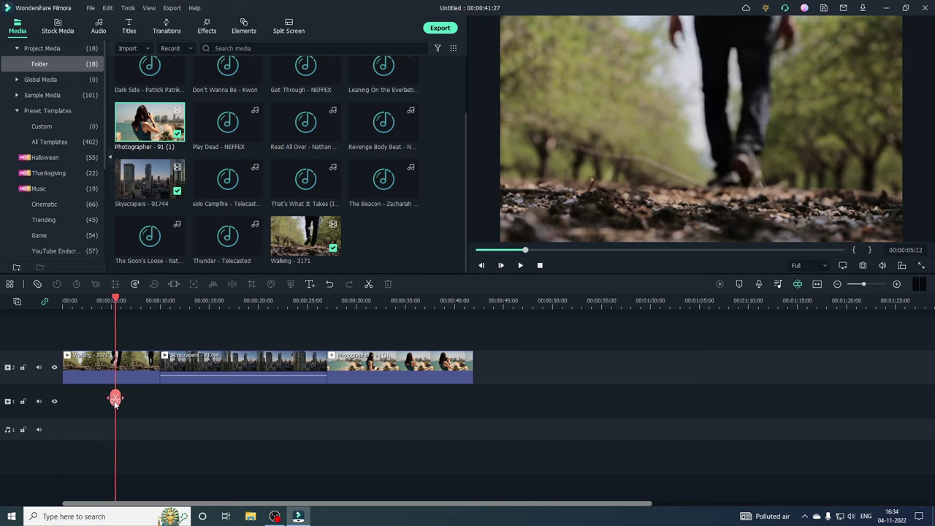
pyautogui.click(115, 399)
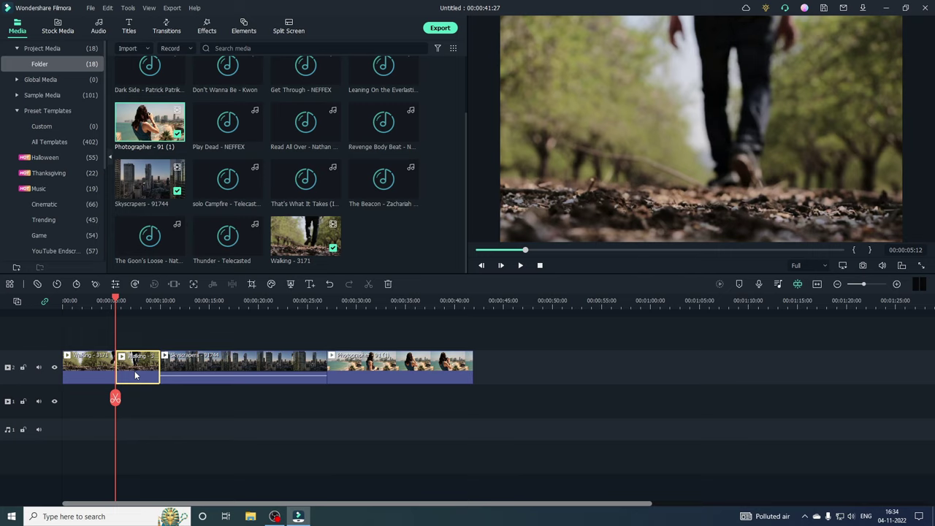
pyautogui.click(387, 286)
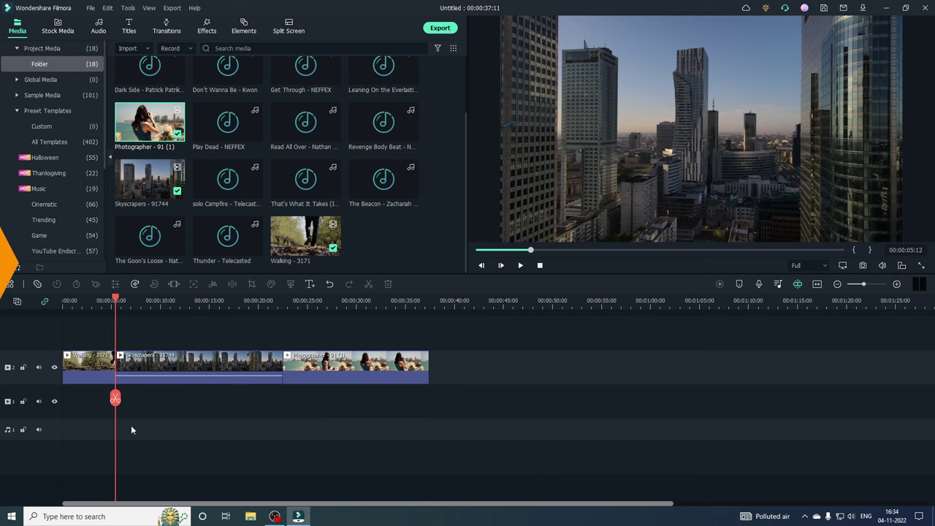
pyautogui.press('Home')
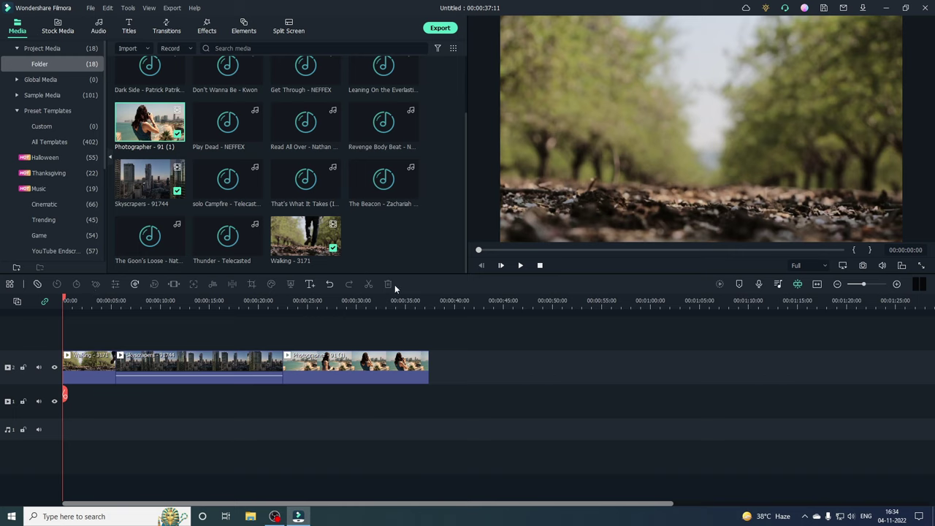
# Step: Customize the timeline toolbar so the Delete tool sits right after Duration, and save the layout
pyautogui.click(362, 367)
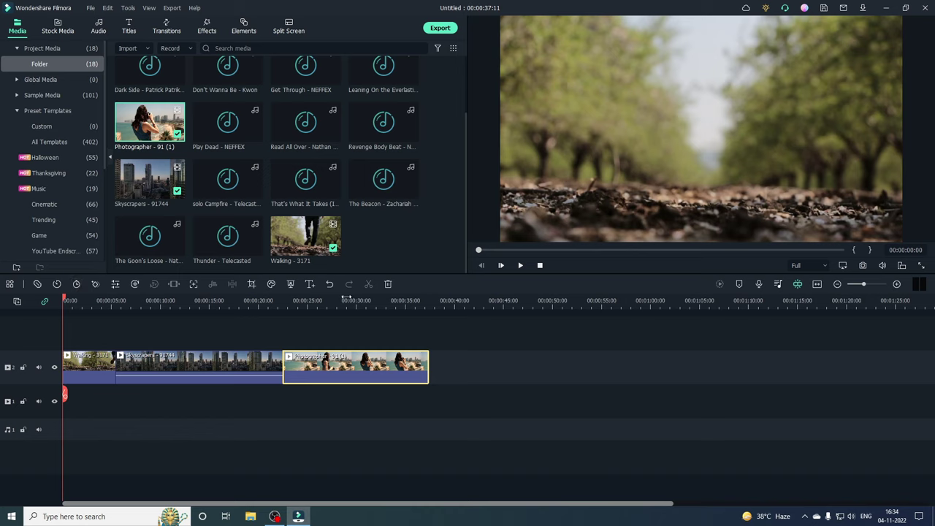
pyautogui.click(10, 285)
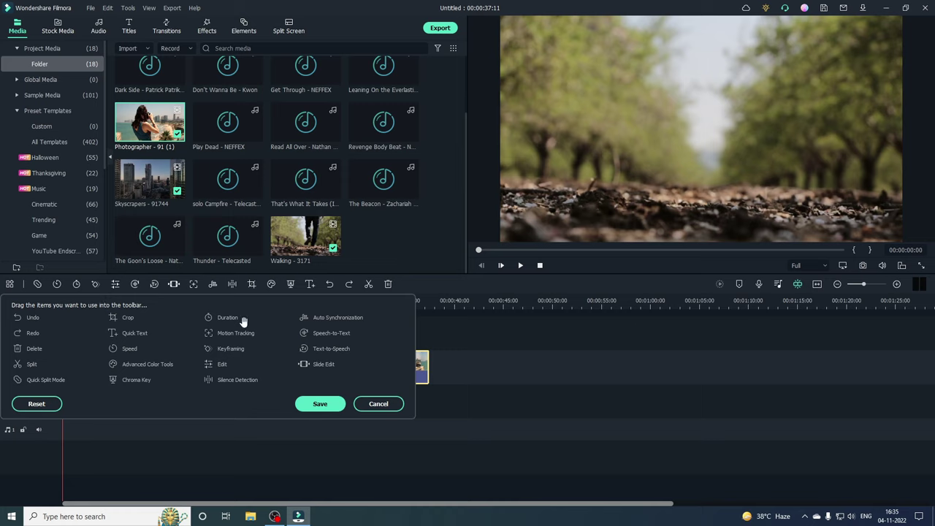
pyautogui.moveTo(351, 315); pyautogui.dragTo(92, 291)
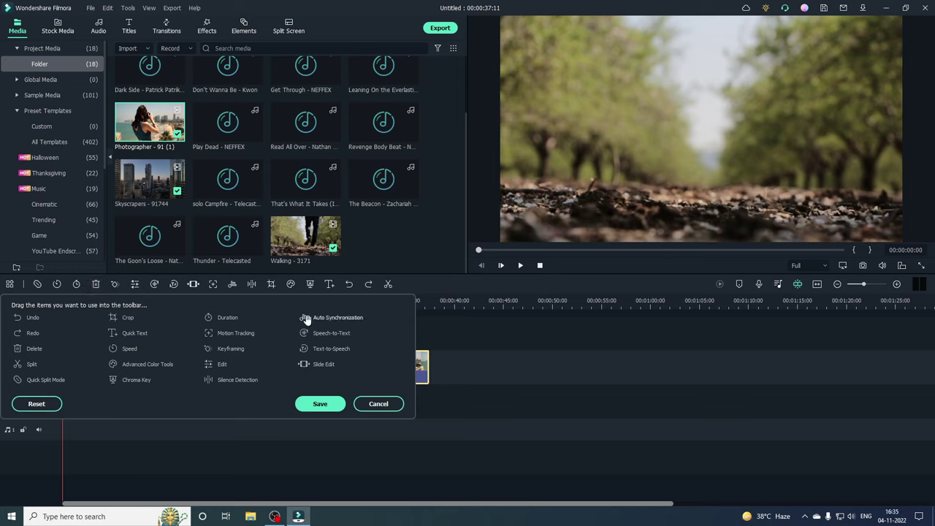
pyautogui.click(320, 406)
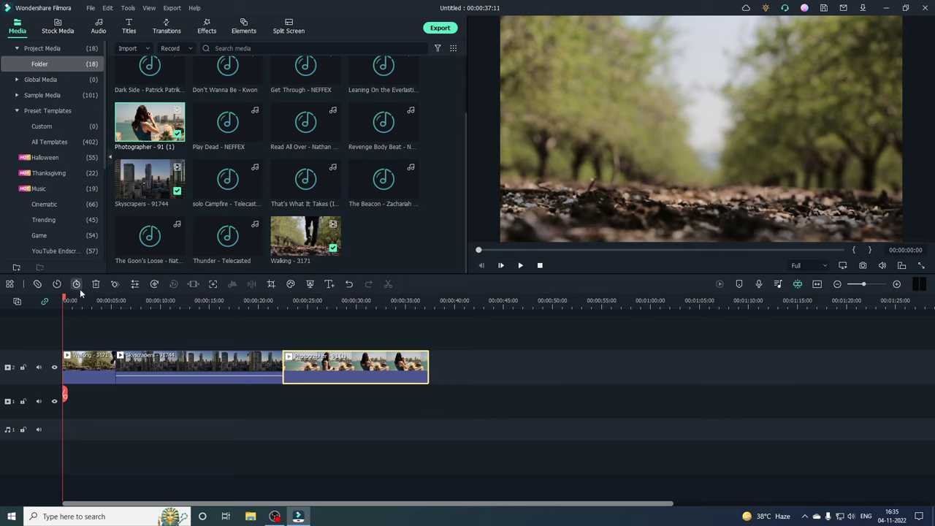
# Step: Customize the timeline toolbar so the Delete tool sits at the end, right after Split, and save the layout
pyautogui.click(11, 284)
pyautogui.moveTo(95, 285); pyautogui.dragTo(394, 286)
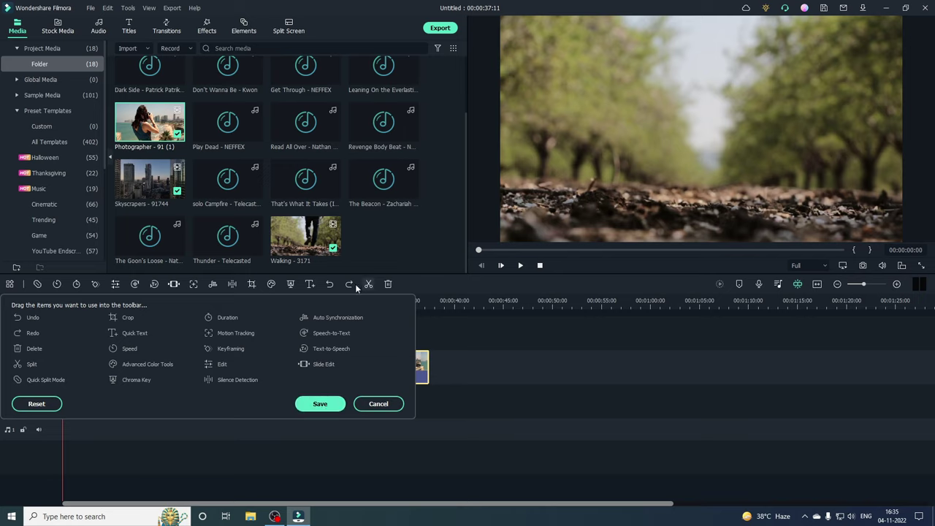
pyautogui.click(325, 407)
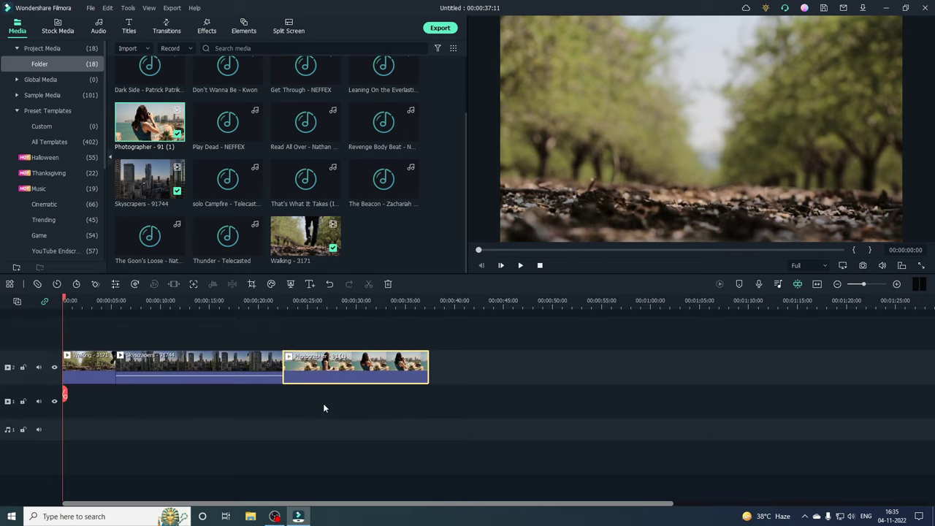
# Step: Split the Photographer clip at 00:00:26:03 and delete its first part
pyautogui.click(406, 326)
pyautogui.click(361, 371)
pyautogui.moveTo(65, 395); pyautogui.dragTo(290, 398)
pyautogui.hotkey('ctrl', 'b')
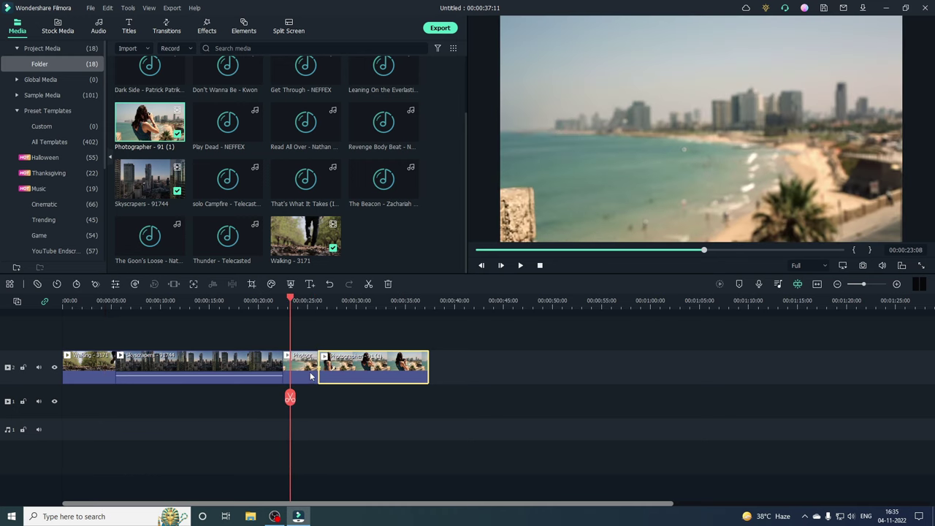
pyautogui.click(302, 369)
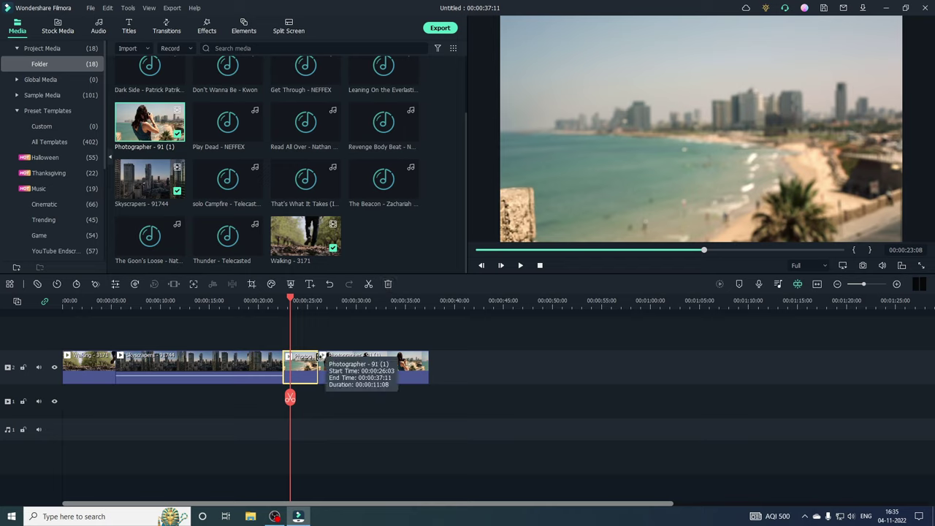
pyautogui.click(387, 287)
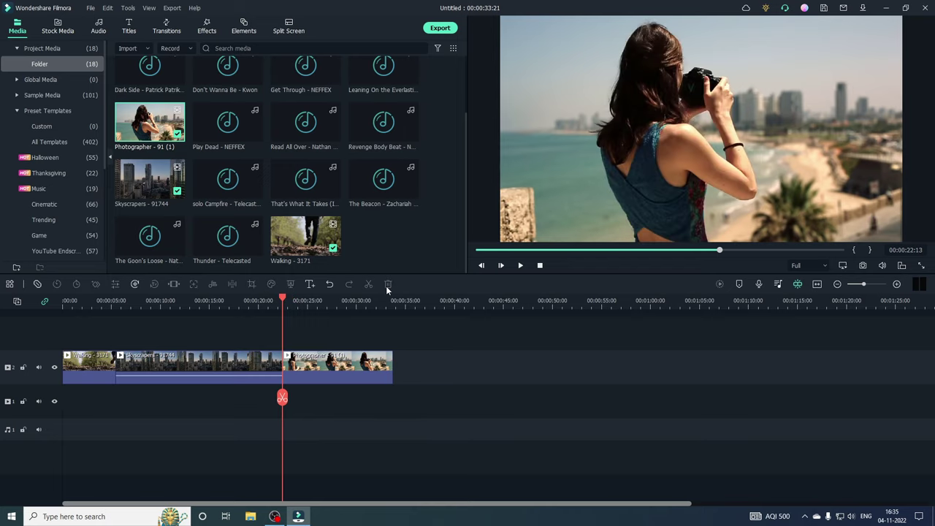
# Step: Play the remaining Photographer part up to 00:00:24:04 and split it at the playhead
pyautogui.click(519, 266)
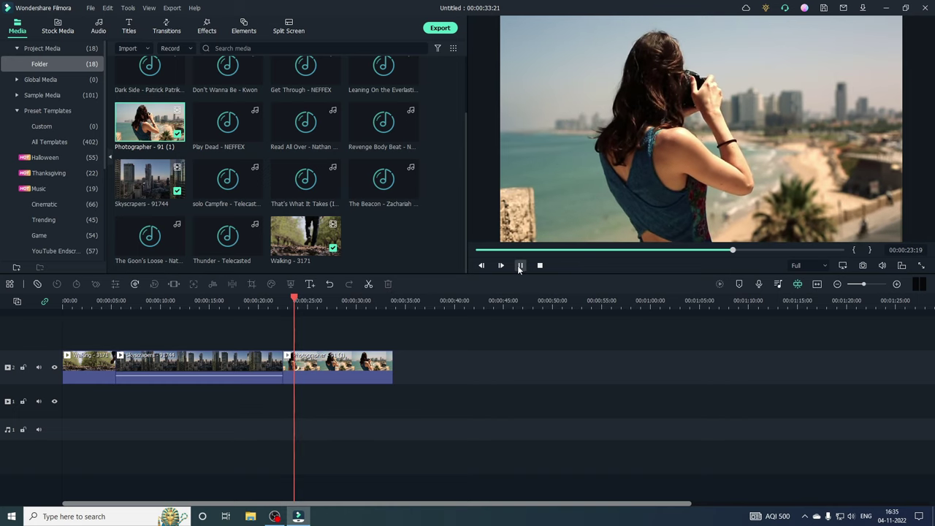
pyautogui.click(519, 266)
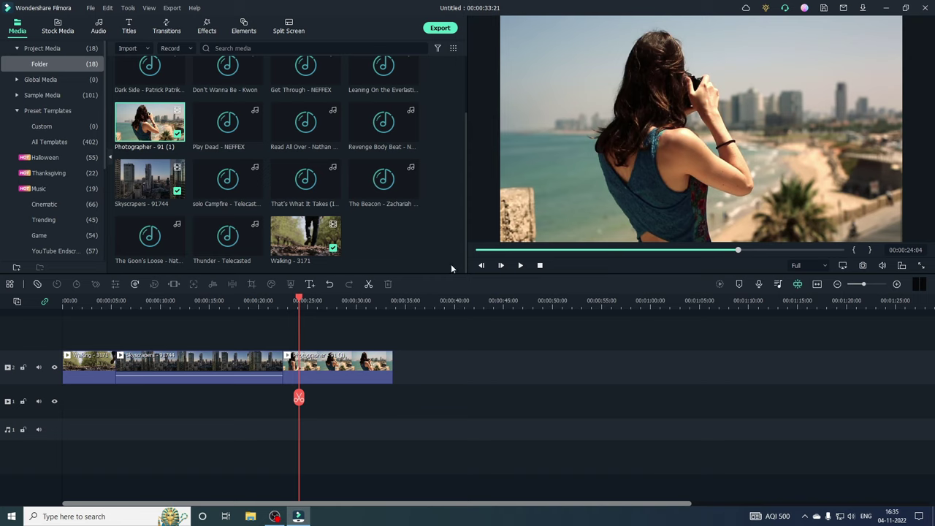
pyautogui.click(299, 398)
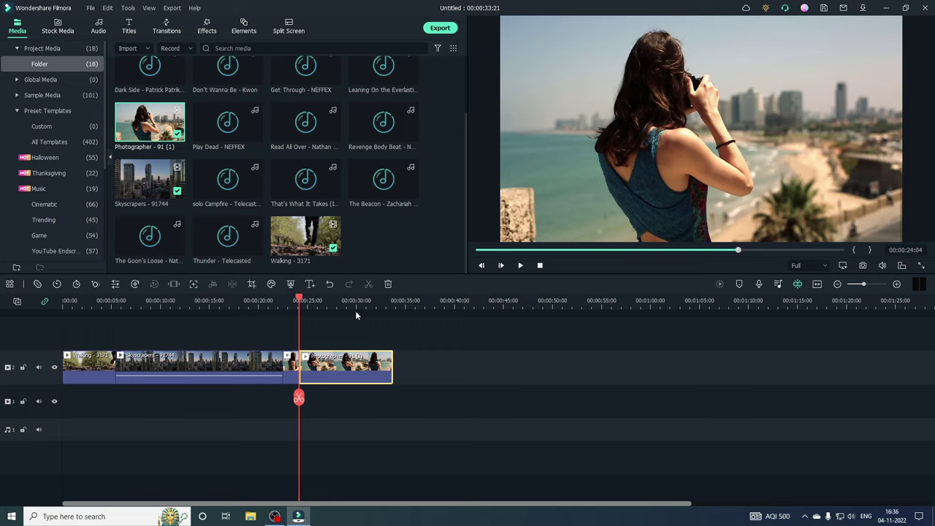
# Step: Undo the clip splits and deletions back past the Photographer clip's placement, and redo that placement so all three clips are full length
pyautogui.click(331, 284)
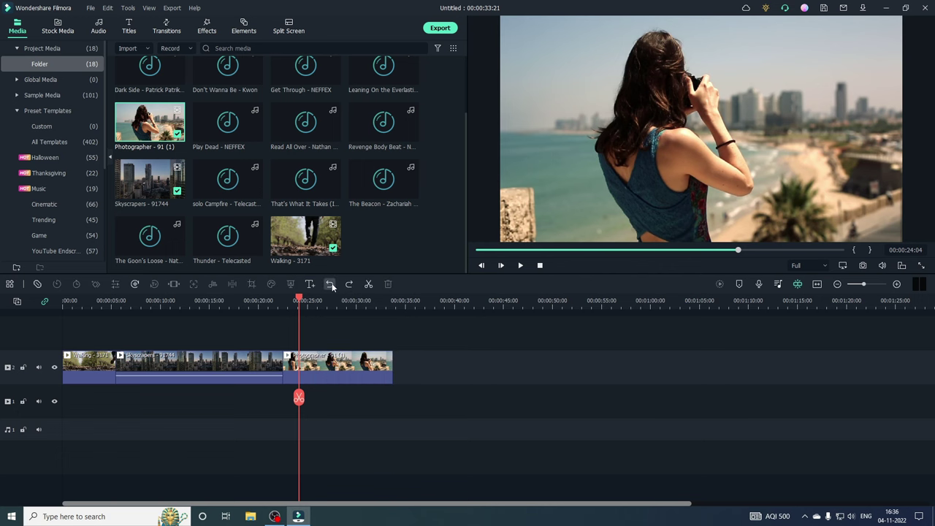
pyautogui.click(330, 285)
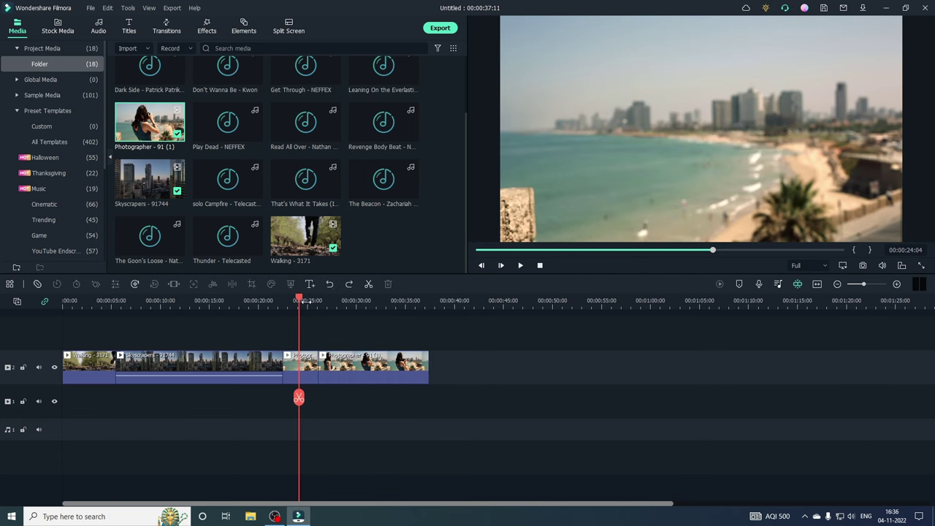
pyautogui.click(330, 284)
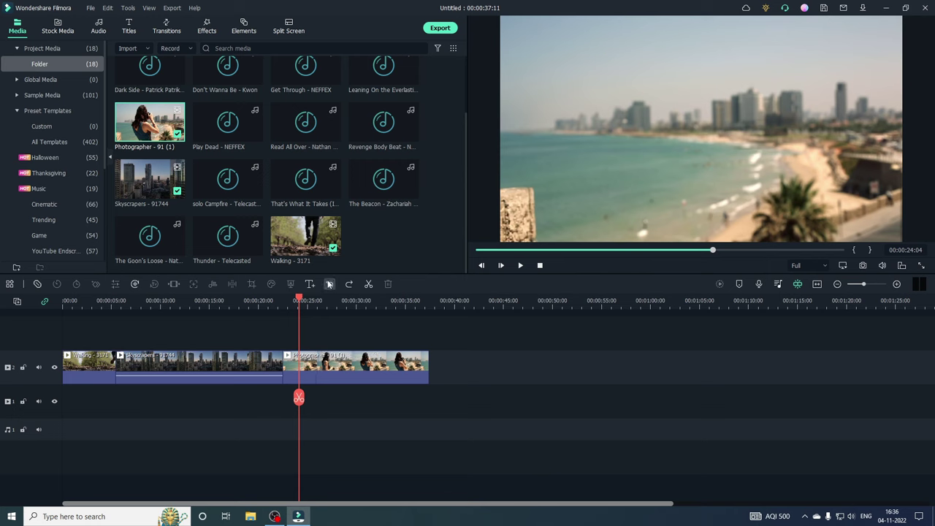
pyautogui.click(329, 284)
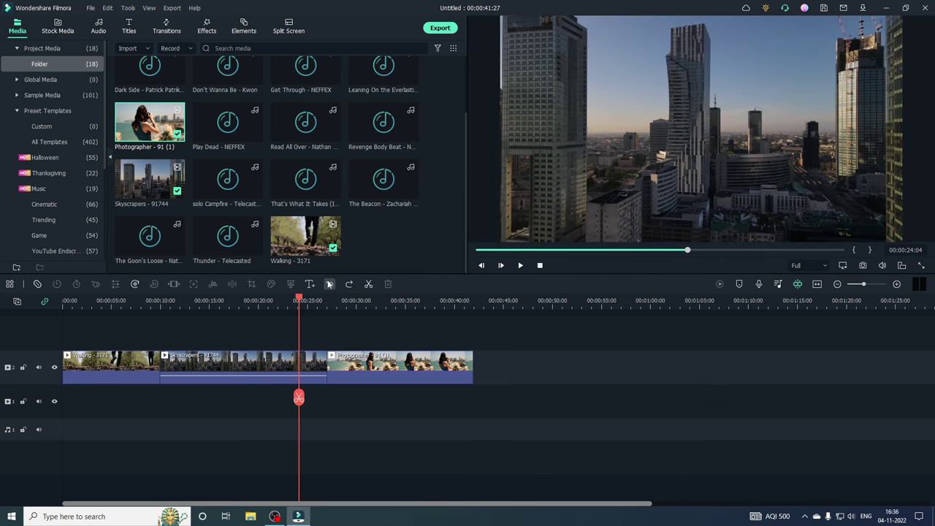
pyautogui.click(330, 284)
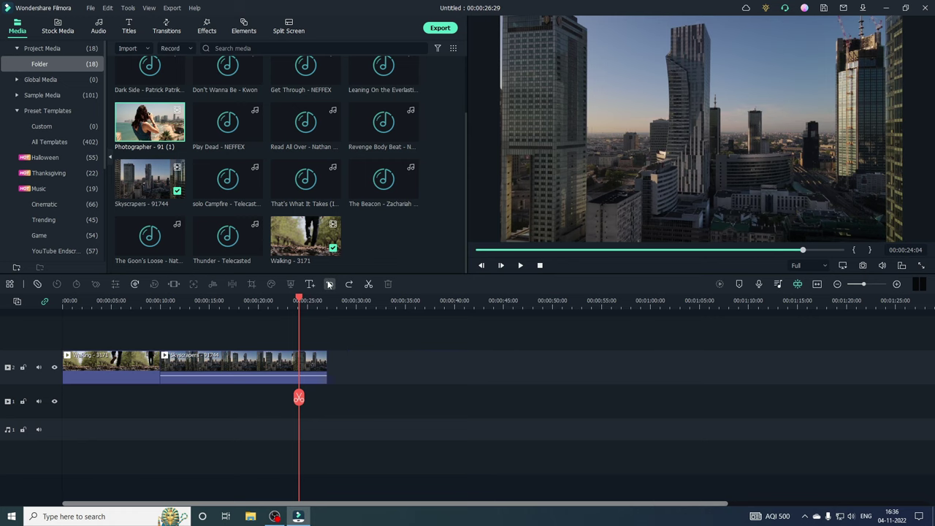
pyautogui.click(351, 284)
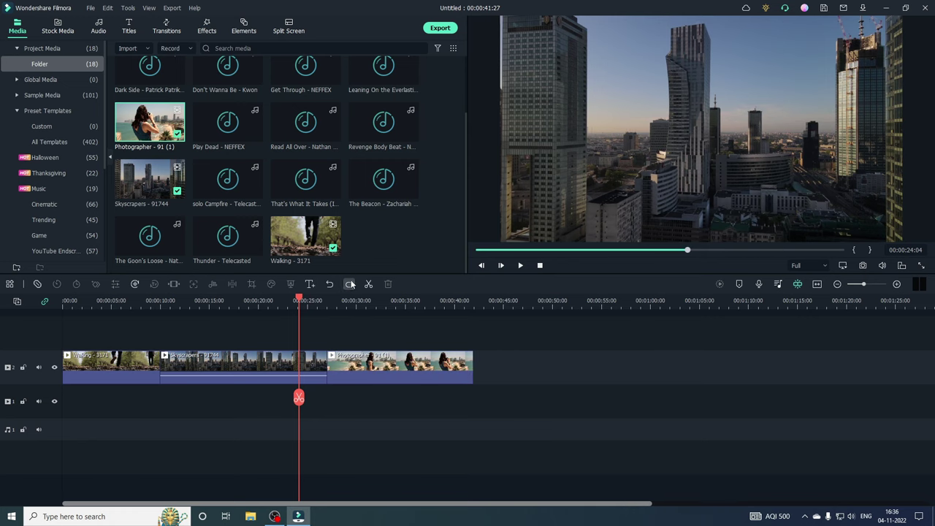
# Step: Move the playhead to 00:00:06:29 and set the Skyscrapers clip's volume to 12.00 dB on the timeline
pyautogui.moveTo(299, 380)
pyautogui.mouseDown()
pyautogui.moveTo(380, 382)
pyautogui.moveTo(314, 382)
pyautogui.moveTo(344, 381)
pyautogui.moveTo(308, 373)
pyautogui.mouseUp()
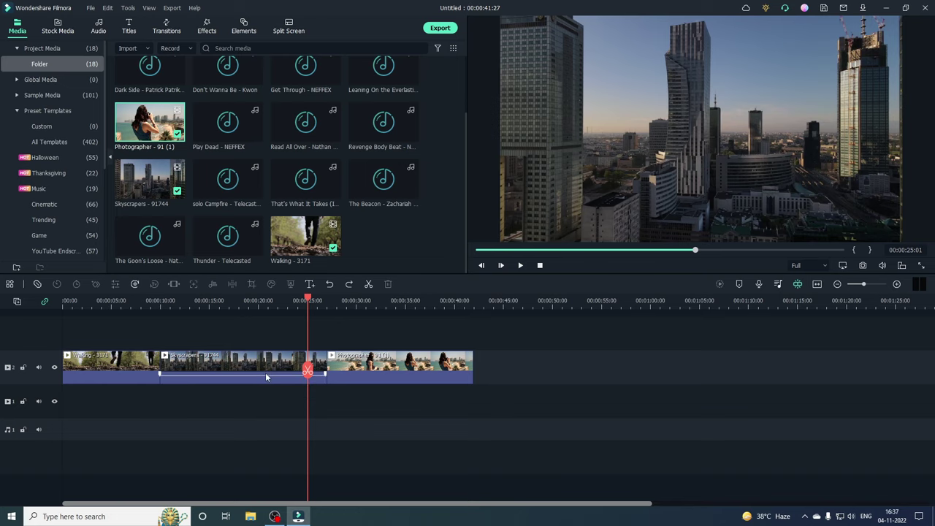
pyautogui.moveTo(265, 372); pyautogui.dragTo(131, 354)
pyautogui.moveTo(229, 369)
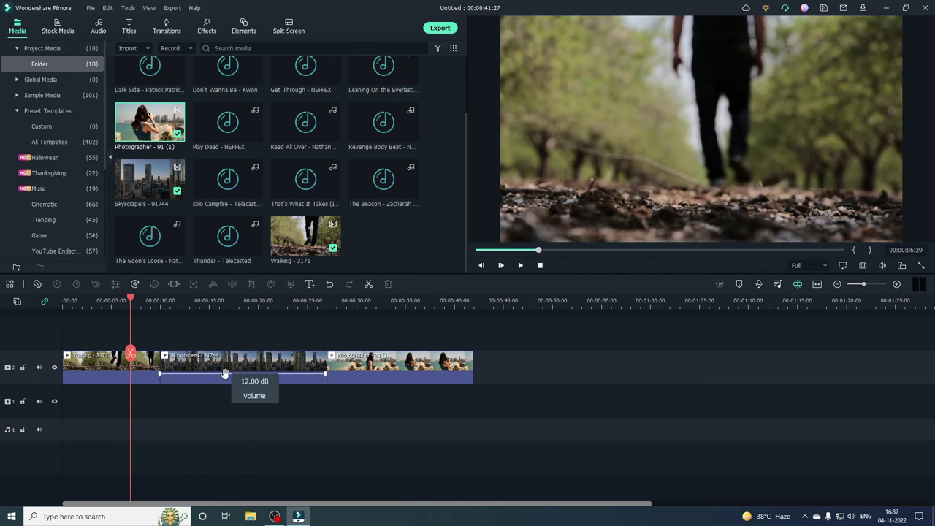
pyautogui.moveTo(233, 374); pyautogui.dragTo(257, 368)
pyautogui.click(245, 369)
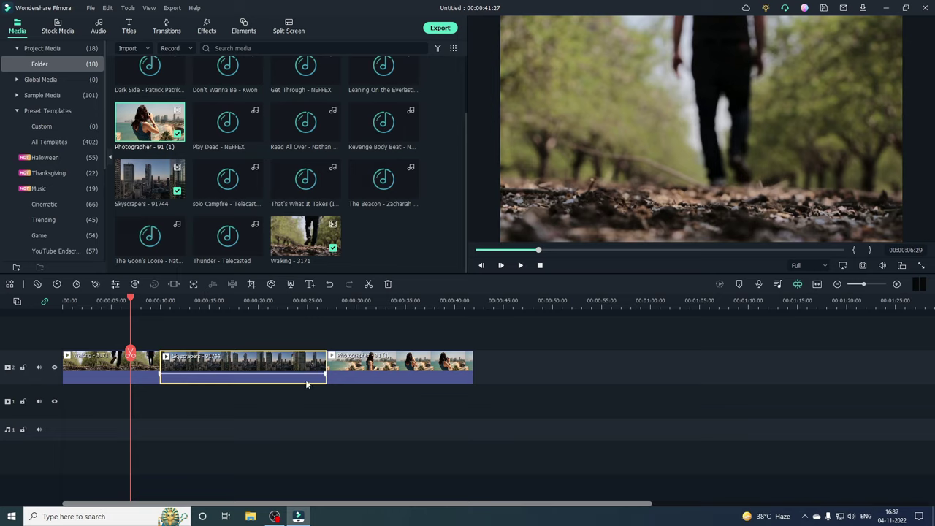
# Step: In the Audio Mixer, set Video 1 to 3.38 dB, Video 2 to 0.85 dB and Audio 1 to 0.34 dB, and apply the levels
pyautogui.click(777, 284)
pyautogui.click(188, 351)
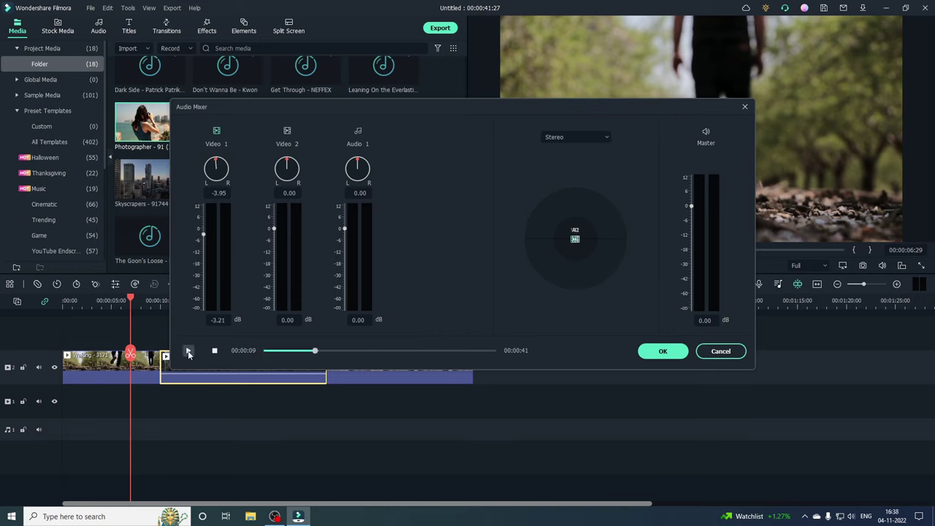
pyautogui.moveTo(207, 234); pyautogui.dragTo(203, 232)
pyautogui.moveTo(202, 267); pyautogui.dragTo(204, 222)
pyautogui.moveTo(273, 229)
pyautogui.mouseDown()
pyautogui.moveTo(274, 267)
pyautogui.moveTo(279, 227)
pyautogui.mouseUp()
pyautogui.moveTo(345, 229)
pyautogui.mouseDown()
pyautogui.moveTo(345, 259)
pyautogui.moveTo(344, 229)
pyautogui.mouseUp()
pyautogui.click(664, 351)
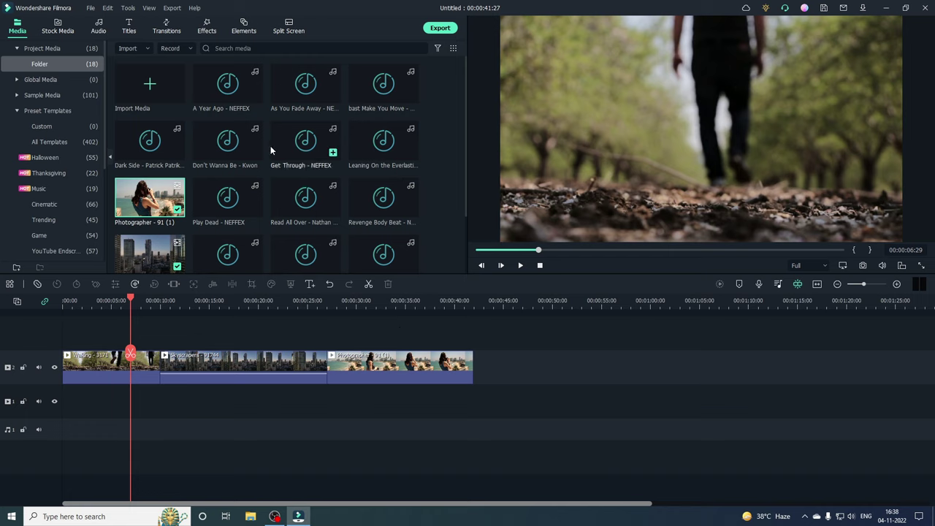
# Step: Preview the Get Through, Leaning On the Everlasting and bast Make You Move songs from the project media
pyautogui.moveTo(327, 206)
pyautogui.moveTo(308, 155)
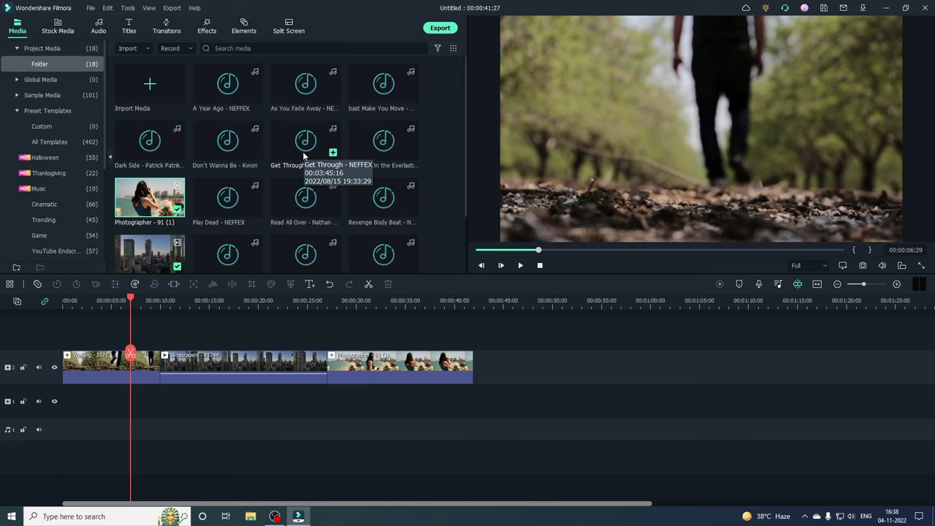
pyautogui.click(303, 151)
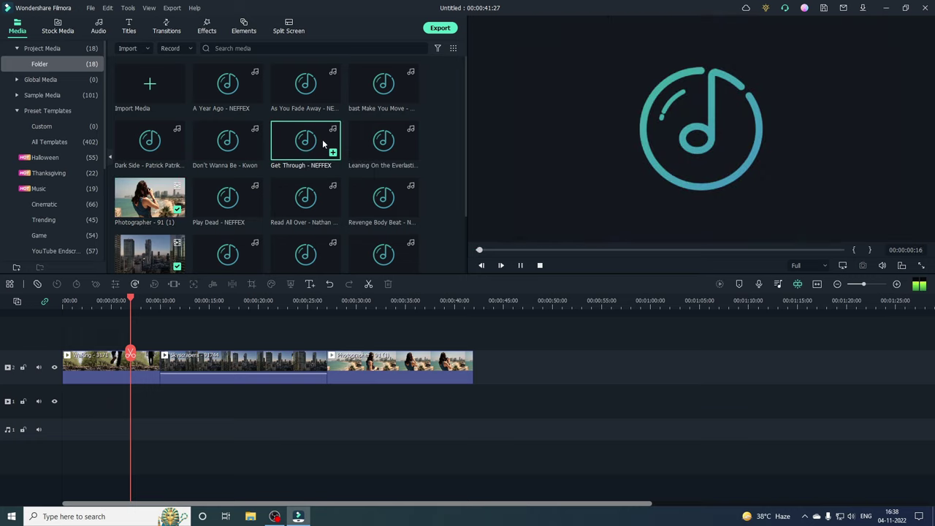
pyautogui.click(367, 138)
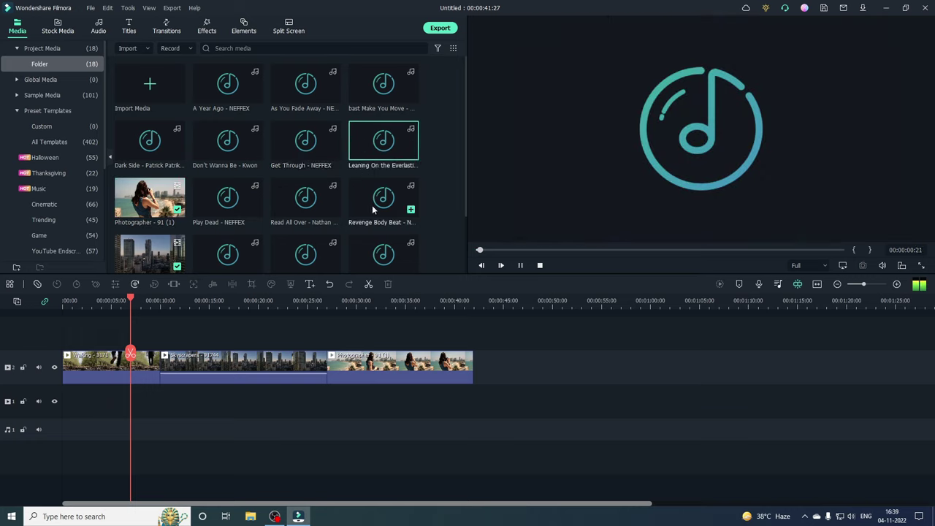
pyautogui.press('space')
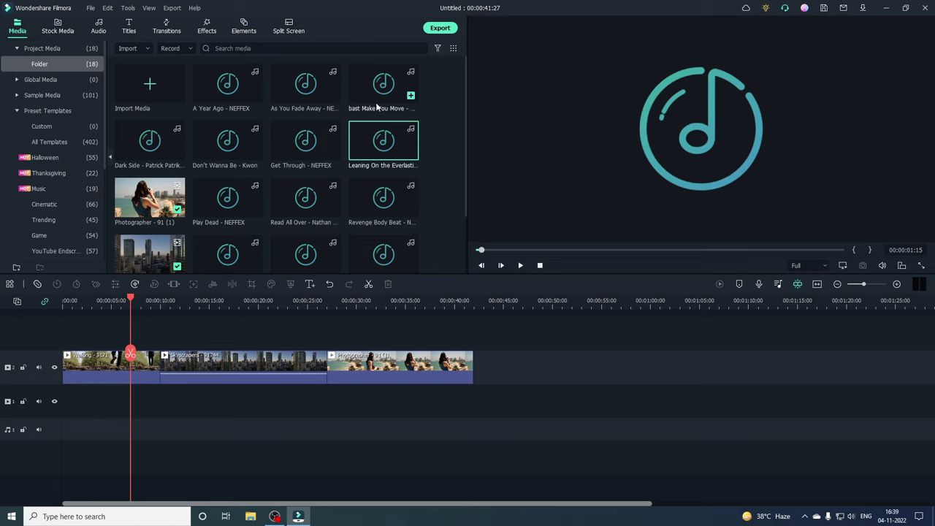
pyautogui.click(373, 95)
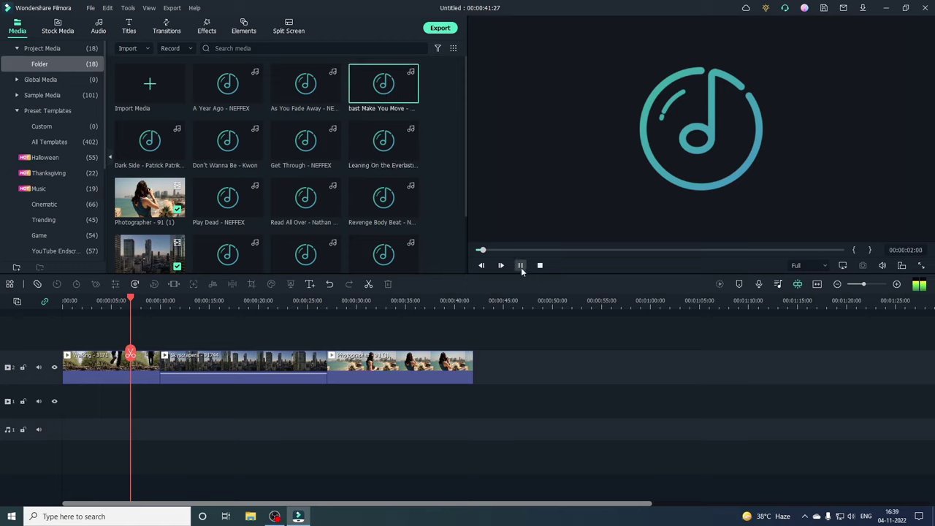
# Step: Place bast Make You Move at the start of audio track 1 and return the playhead to 00:00:00:00
pyautogui.moveTo(387, 76); pyautogui.dragTo(65, 395)
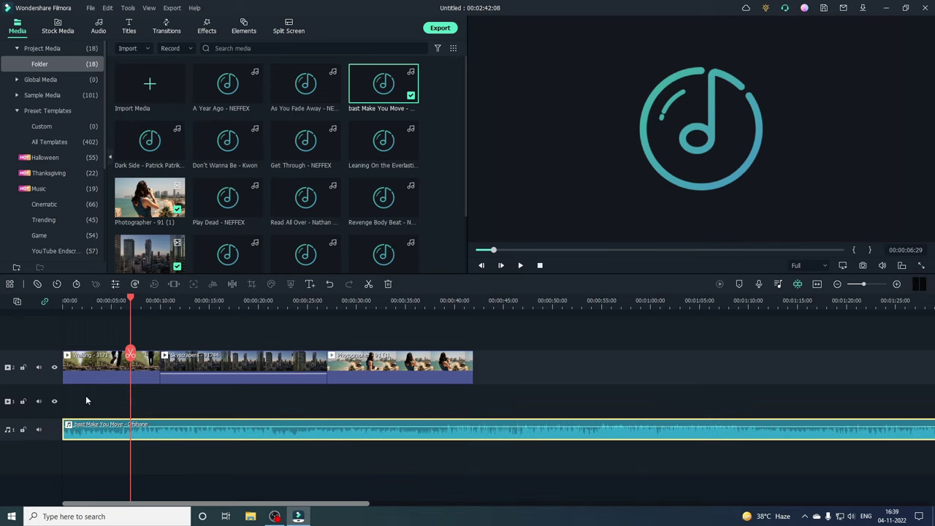
pyautogui.moveTo(132, 356); pyautogui.dragTo(64, 390)
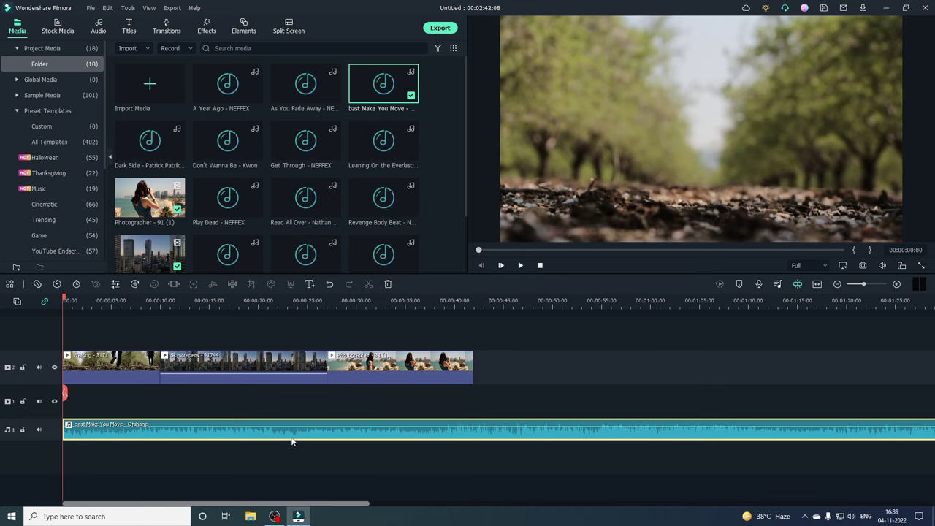
pyautogui.moveTo(304, 430)
pyautogui.mouseDown()
pyautogui.moveTo(305, 438)
pyautogui.moveTo(304, 430)
pyautogui.mouseUp()
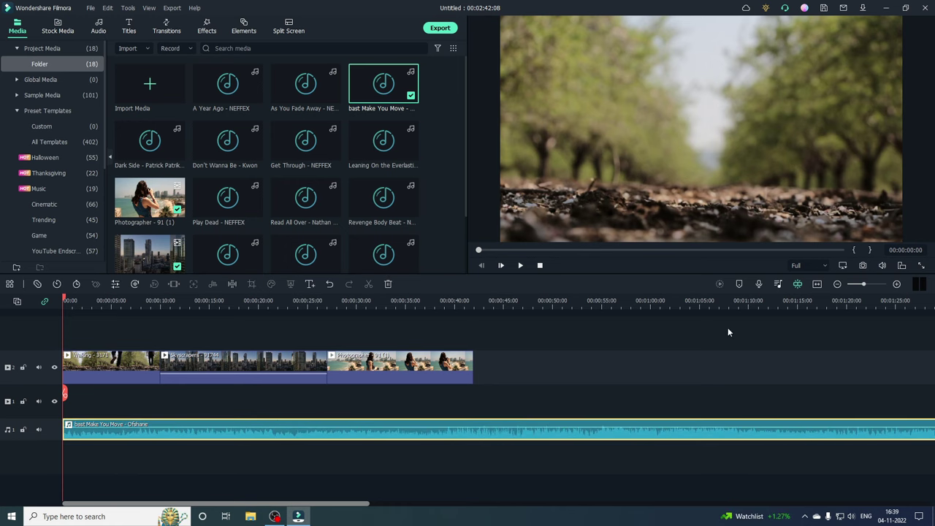
# Step: Play the project in the Audio Mixer, set the Audio 1 level to -2.45 dB, and apply it
pyautogui.click(779, 285)
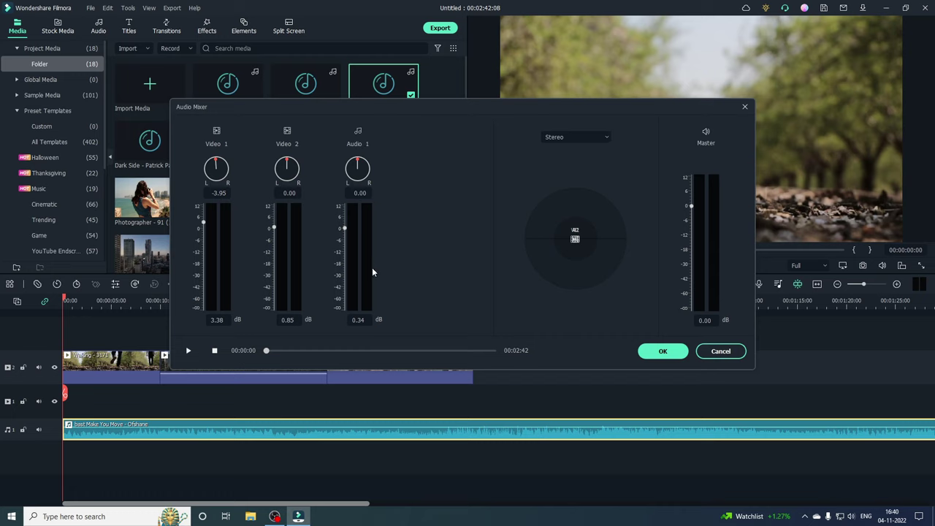
pyautogui.click(188, 351)
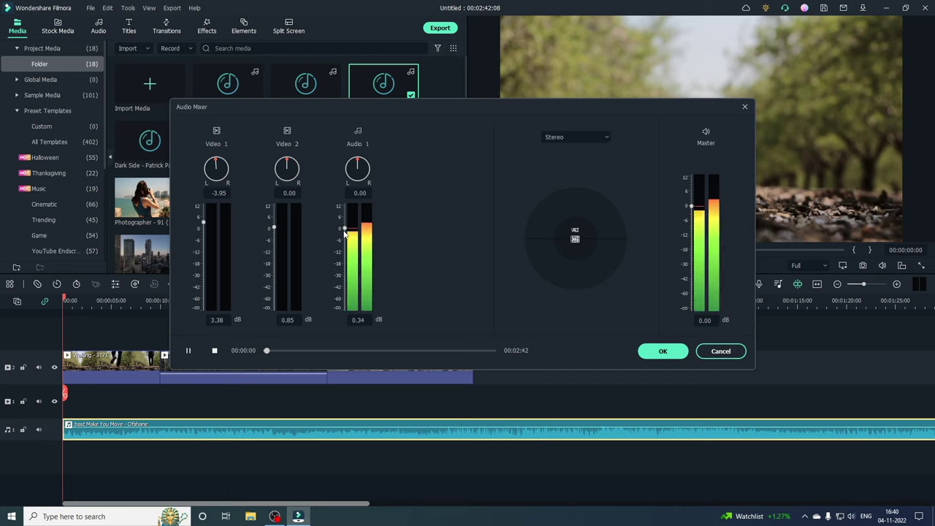
pyautogui.moveTo(345, 231)
pyautogui.mouseDown()
pyautogui.moveTo(344, 292)
pyautogui.moveTo(352, 236)
pyautogui.mouseUp()
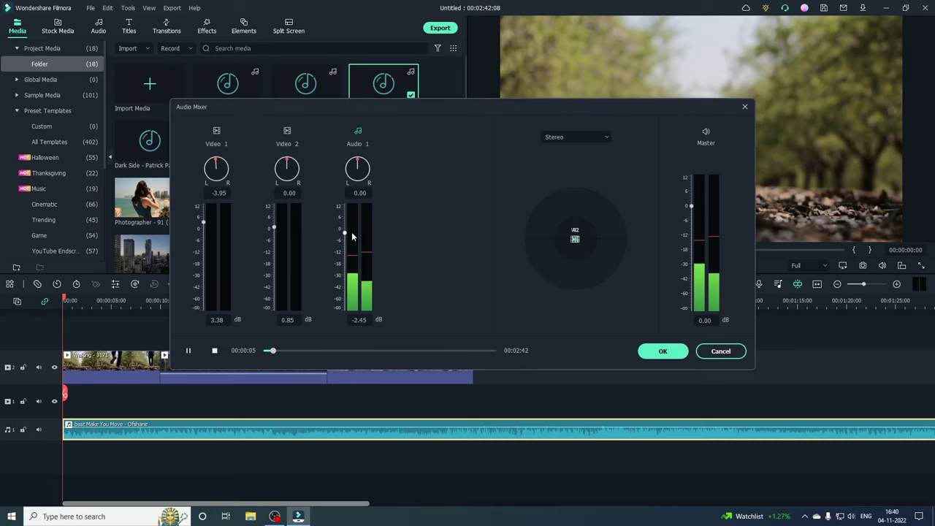
pyautogui.click(663, 352)
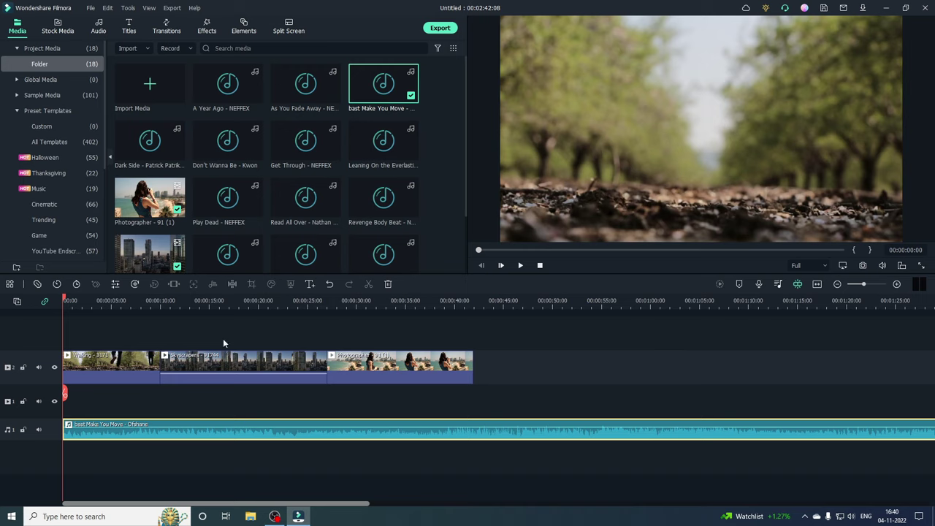
# Step: Move the playhead to 00:00:18:28 and open Color Correction for the Skyscrapers clip
pyautogui.click(150, 403)
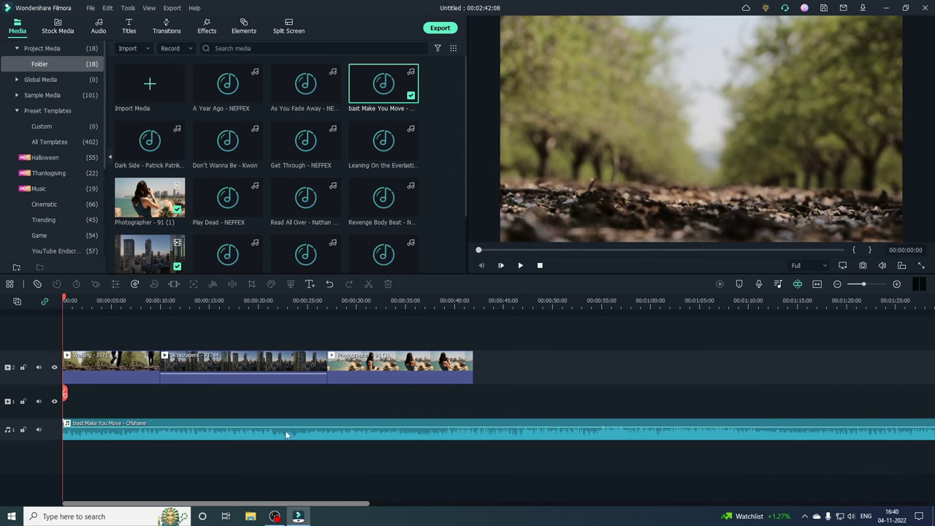
pyautogui.click(114, 368)
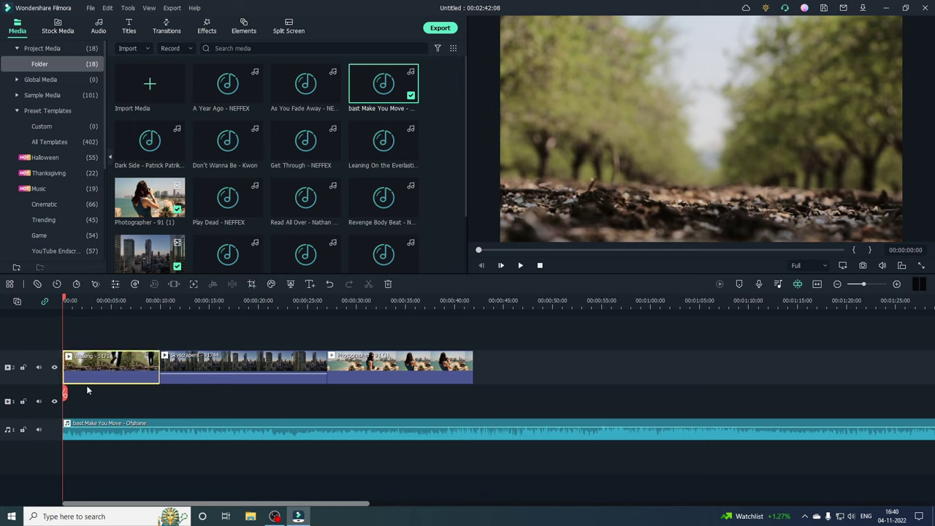
pyautogui.moveTo(66, 397); pyautogui.dragTo(248, 389)
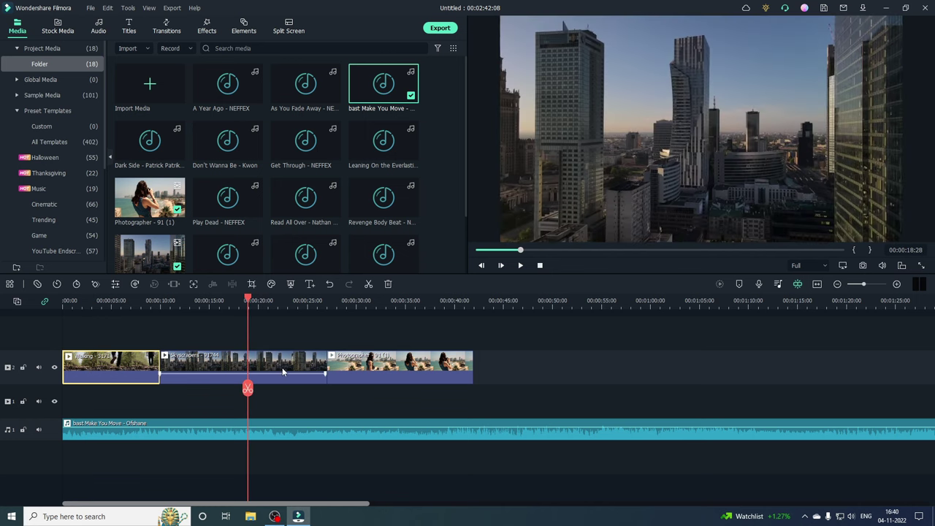
pyautogui.click(285, 370)
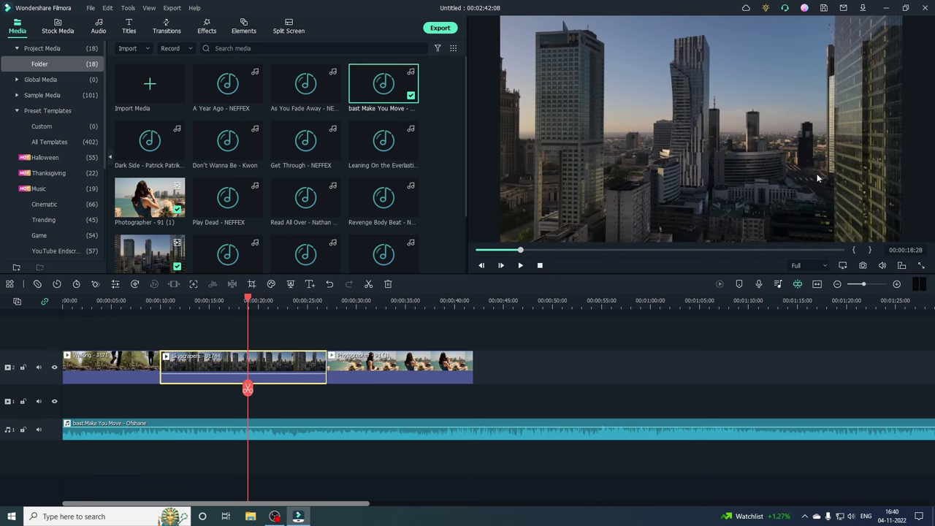
pyautogui.rightClick(287, 371)
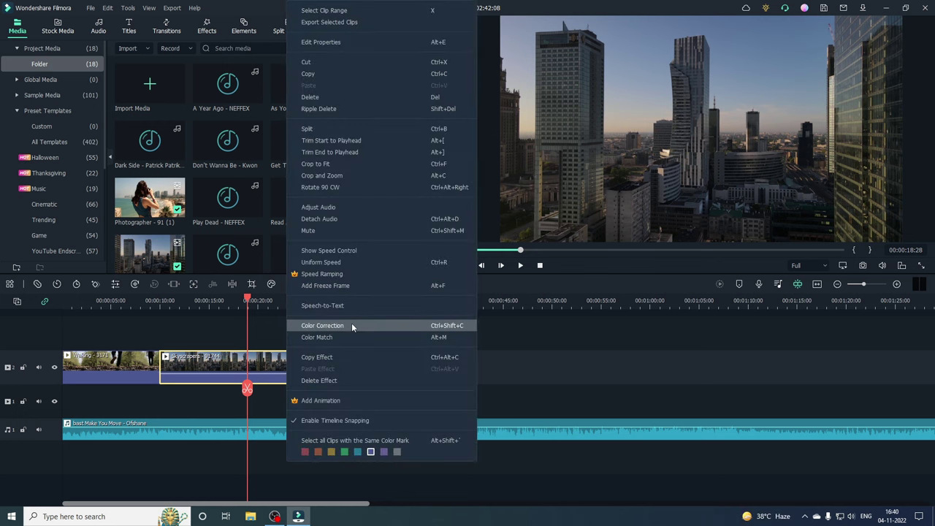
pyautogui.click(351, 326)
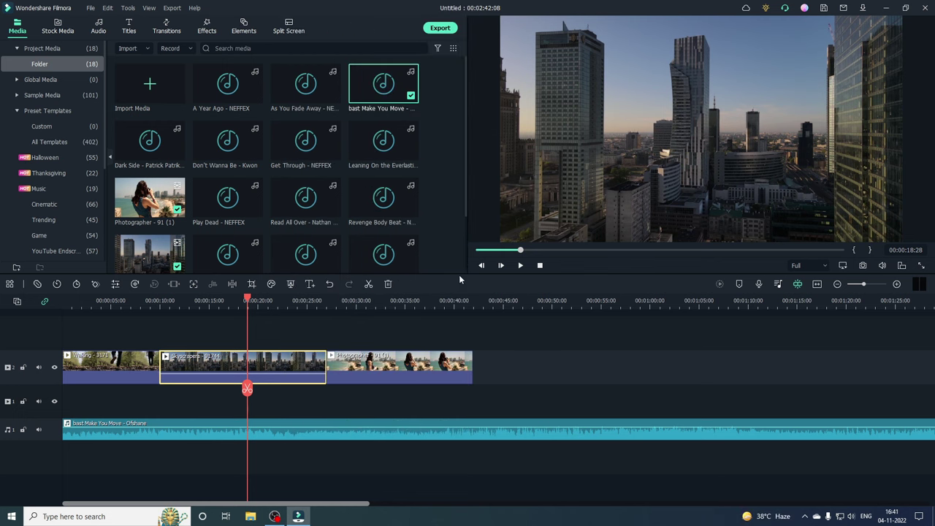
# Step: Try the Batman, Cool Film, 007 Series and B&W Film color presets on the Skyscrapers clip
pyautogui.click(208, 204)
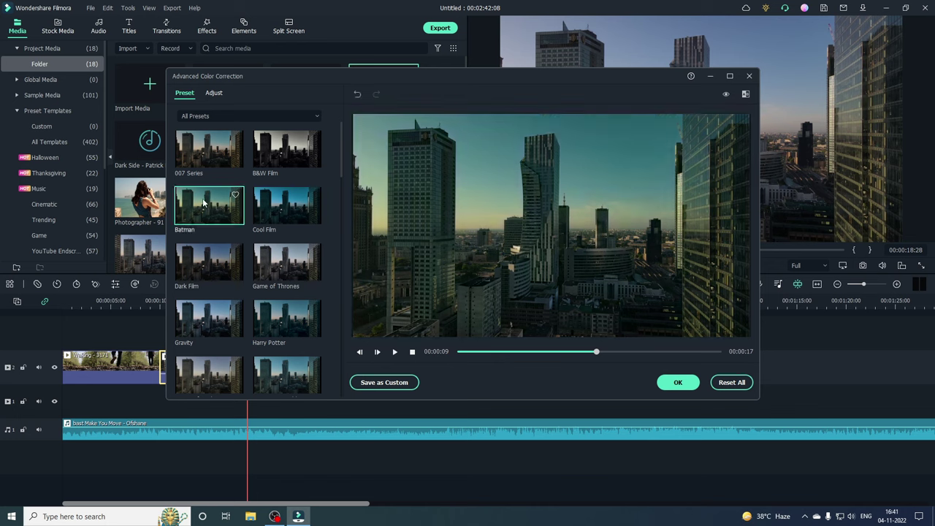
pyautogui.click(270, 200)
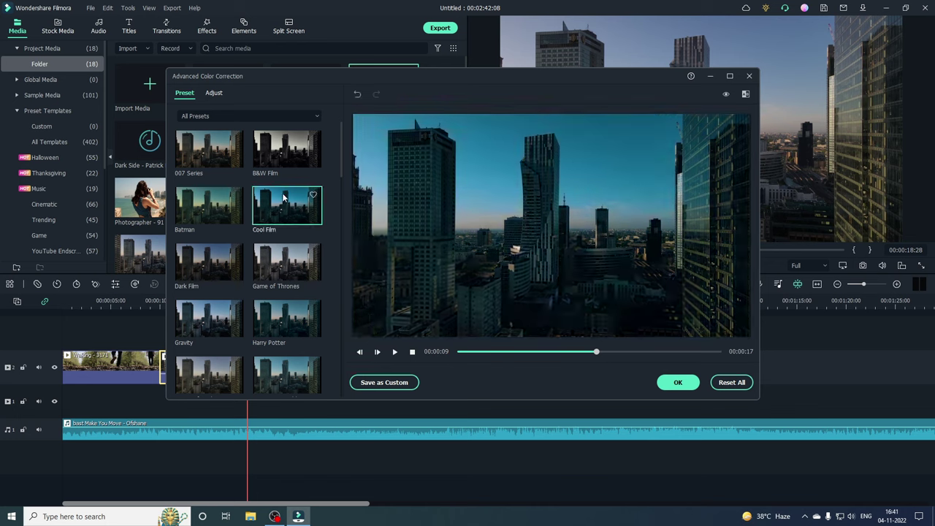
pyautogui.click(210, 154)
pyautogui.click(296, 153)
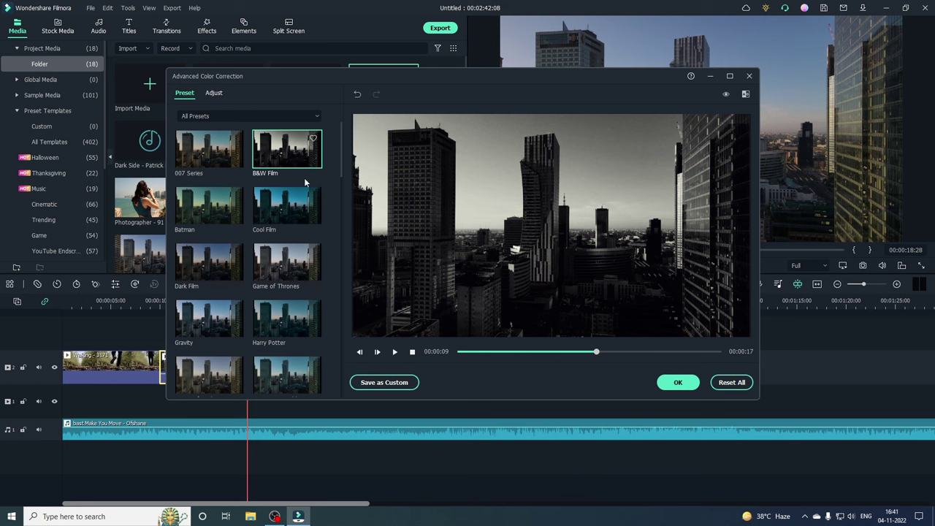
pyautogui.click(296, 208)
# Step: Choose the Lomo color preset for the Skyscrapers clip and look through the remaining presets
pyautogui.scroll(-3, 285, 257)
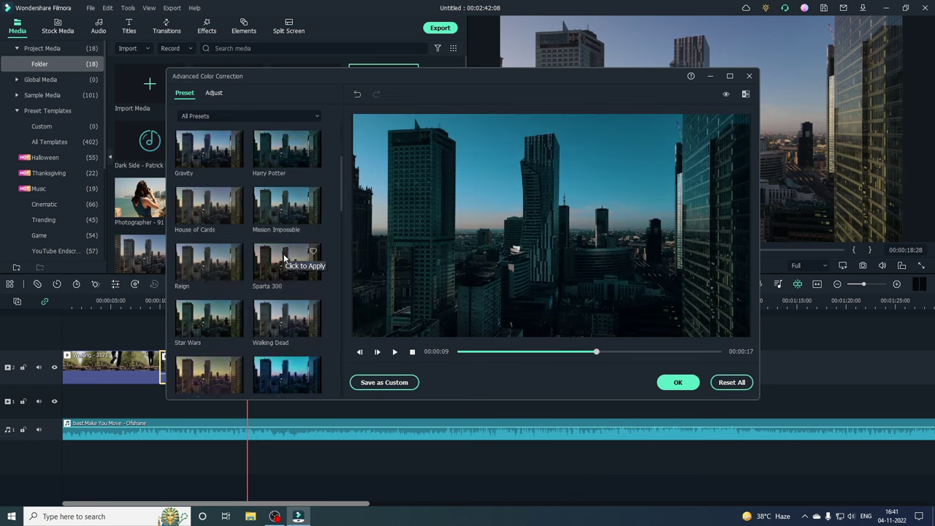
pyautogui.scroll(-5, 285, 259)
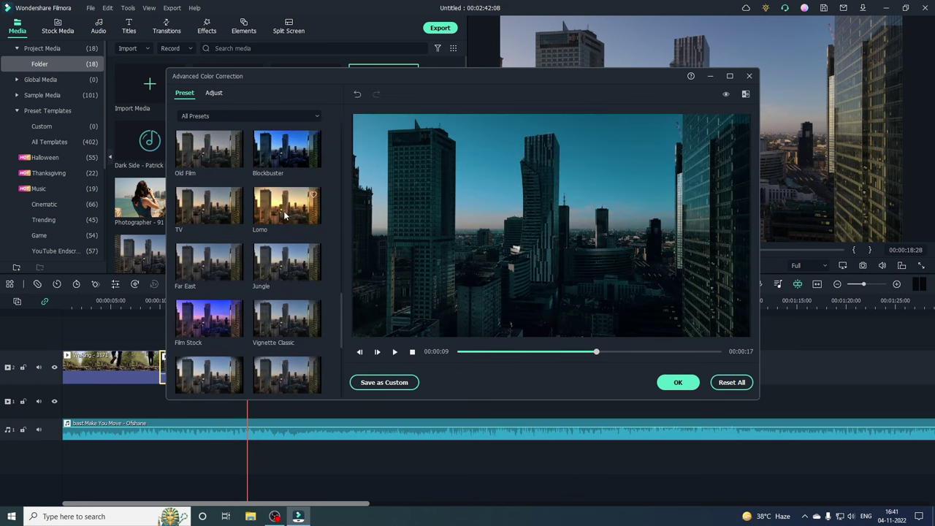
pyautogui.click(286, 214)
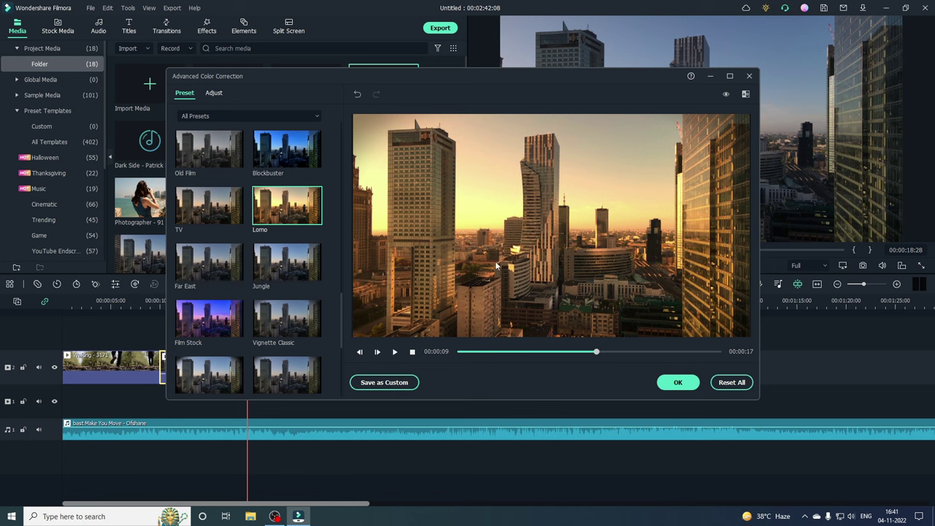
pyautogui.scroll(-5, 251, 261)
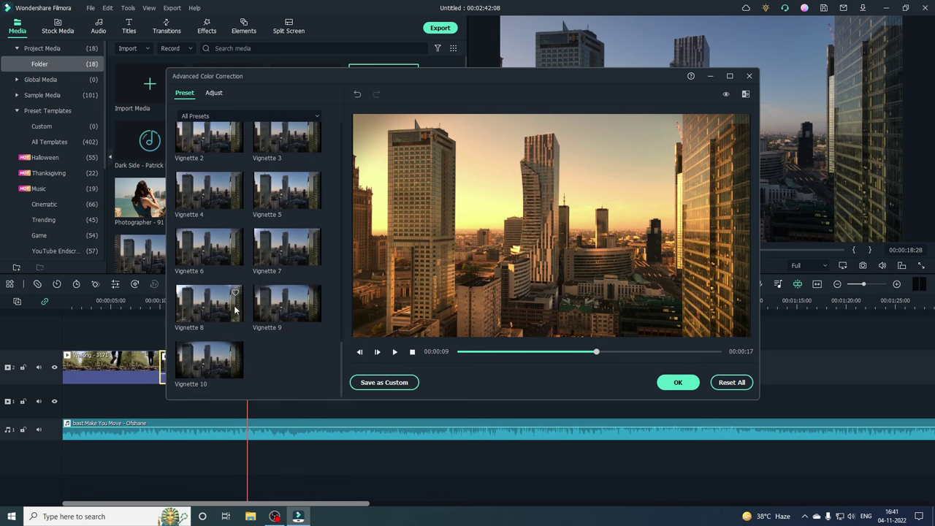
pyautogui.scroll(8, 292, 358)
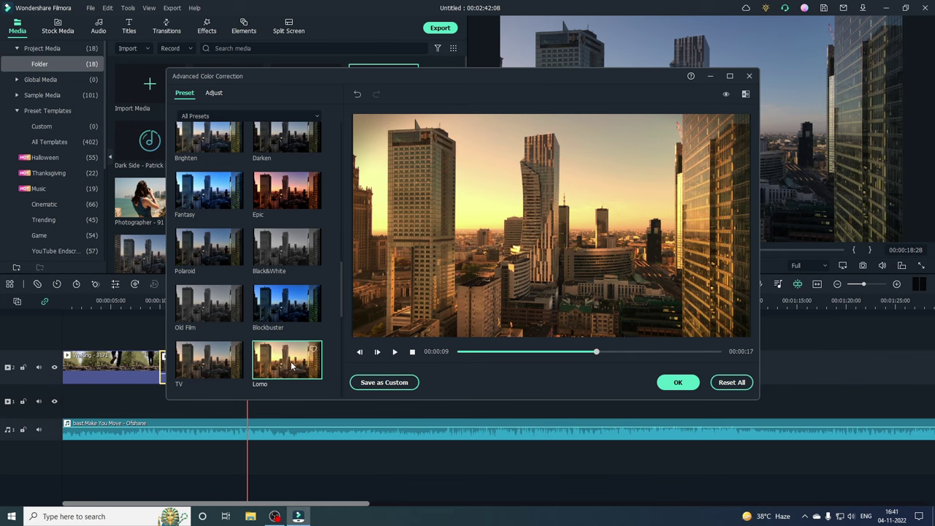
# Step: Set the Color Enhancement threshold to 13 and value to 15, then apply the color correction and play the clip
pyautogui.click(217, 93)
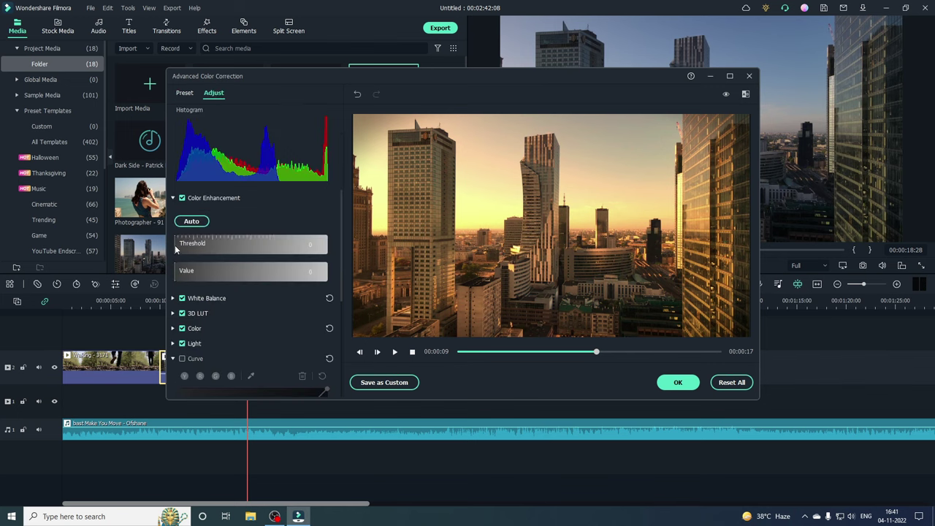
pyautogui.moveTo(175, 248); pyautogui.dragTo(198, 278)
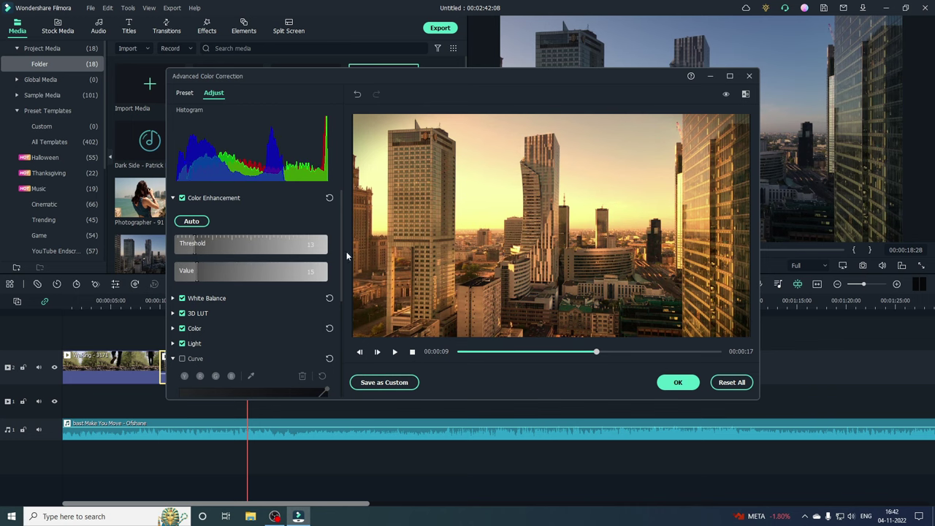
pyautogui.click(678, 384)
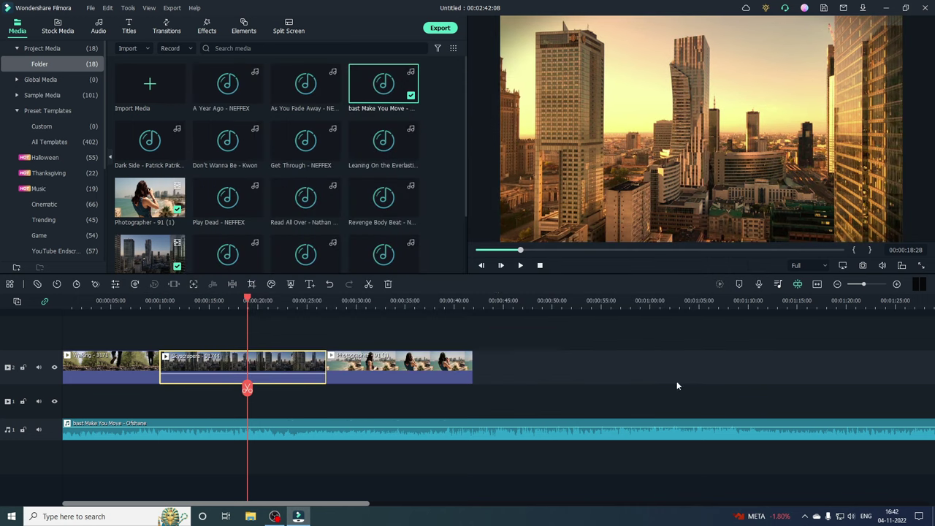
pyautogui.click(520, 266)
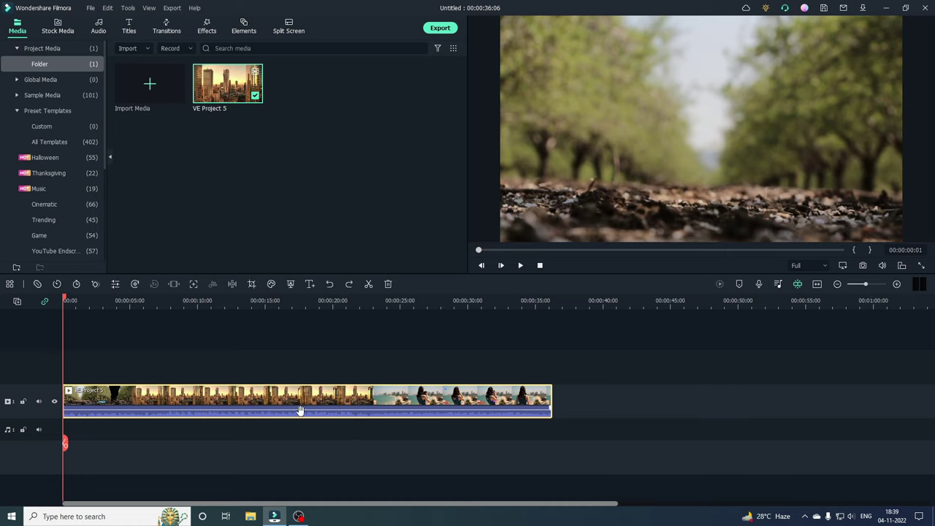
# Step: Split the VE Project 5 clip at 00:00:01:00 and again at about 00:00:01:06
pyautogui.click(541, 425)
pyautogui.scroll(-1, 540, 425)
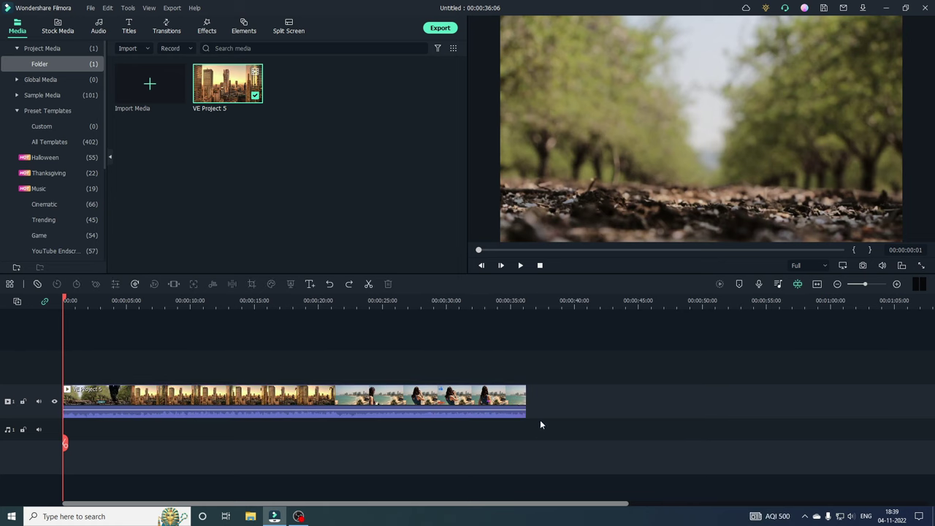
pyautogui.click(899, 285)
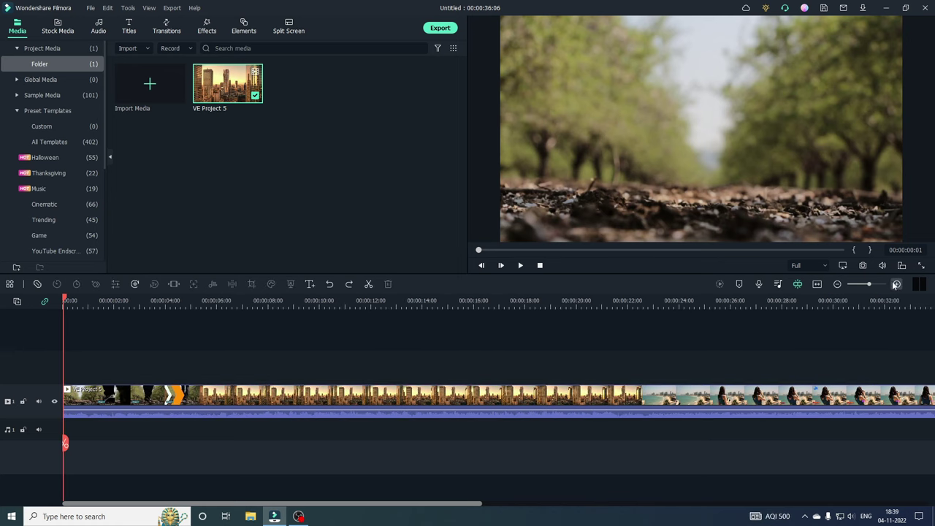
pyautogui.click(897, 285)
pyautogui.click(893, 285)
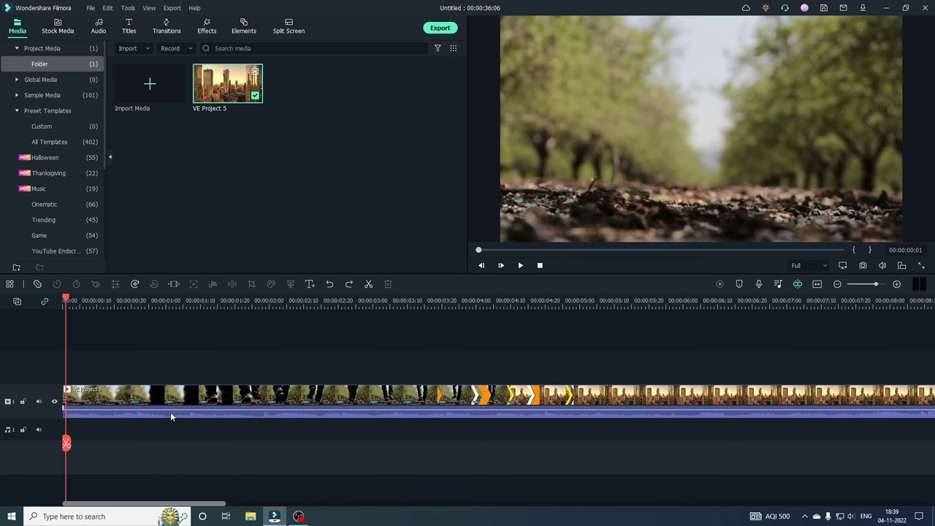
pyautogui.moveTo(65, 443); pyautogui.dragTo(166, 437)
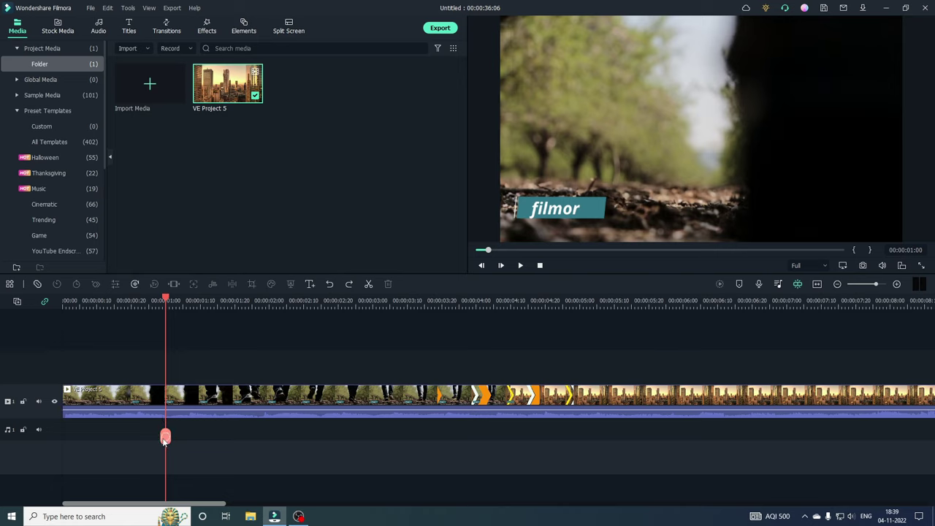
pyautogui.moveTo(164, 441); pyautogui.dragTo(145, 438)
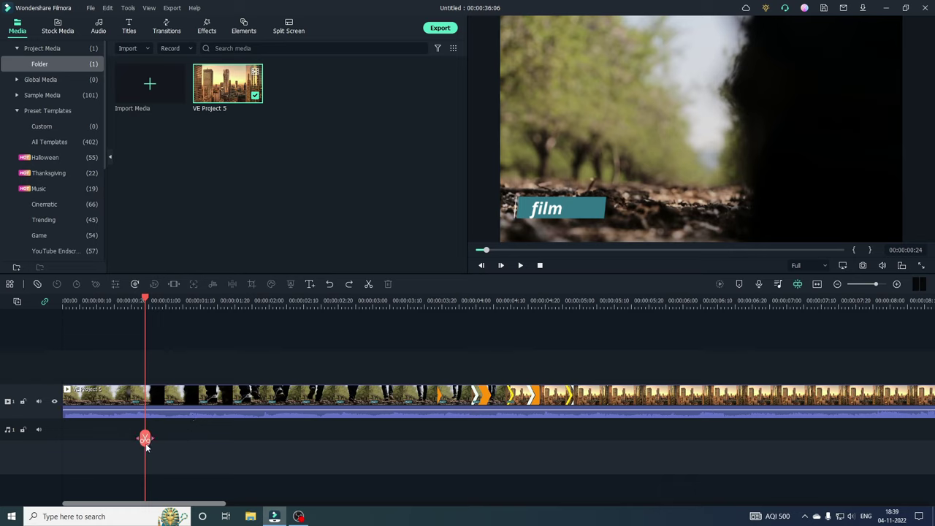
pyautogui.moveTo(145, 438)
pyautogui.mouseDown()
pyautogui.moveTo(186, 435)
pyautogui.moveTo(152, 439)
pyautogui.mouseUp()
pyautogui.click(166, 436)
pyautogui.click(186, 435)
# Step: Delete the short segment between the two cuts in the VE Project 5 clip
pyautogui.click(176, 401)
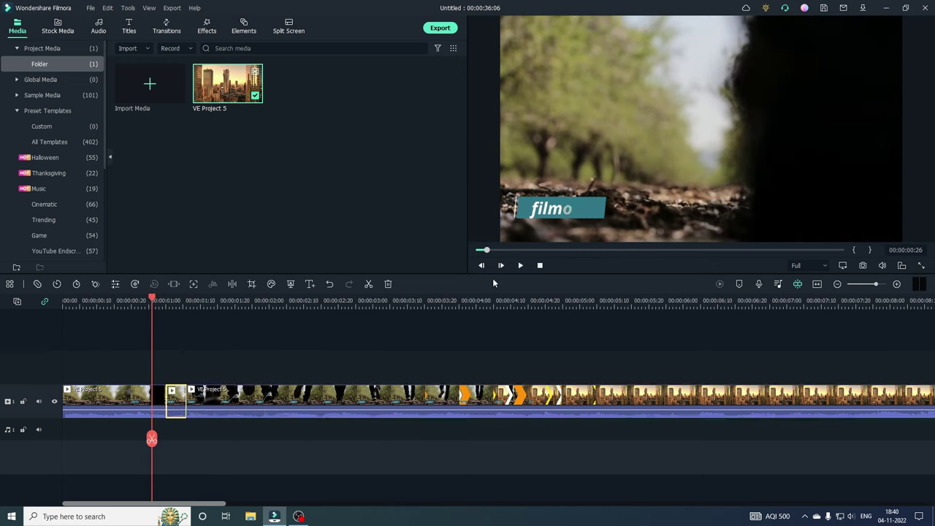
pyautogui.click(388, 284)
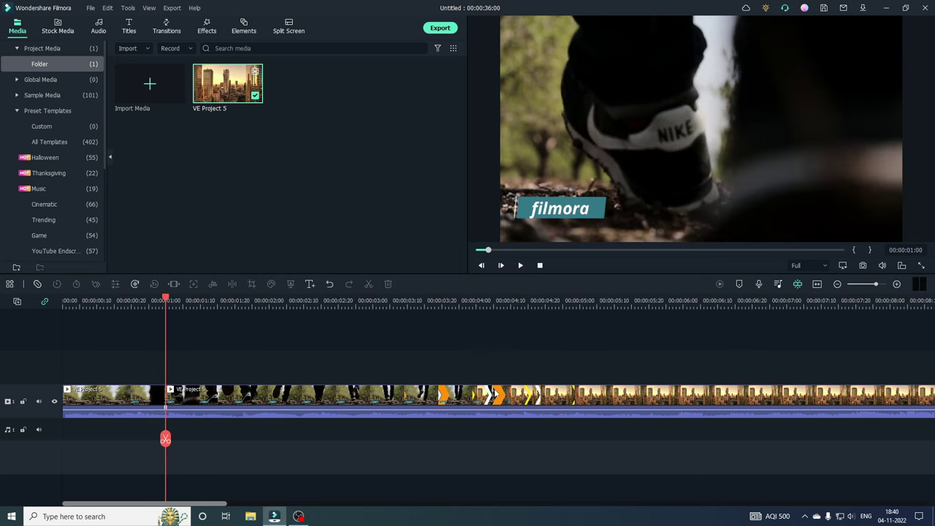
pyautogui.moveTo(165, 439); pyautogui.dragTo(158, 443)
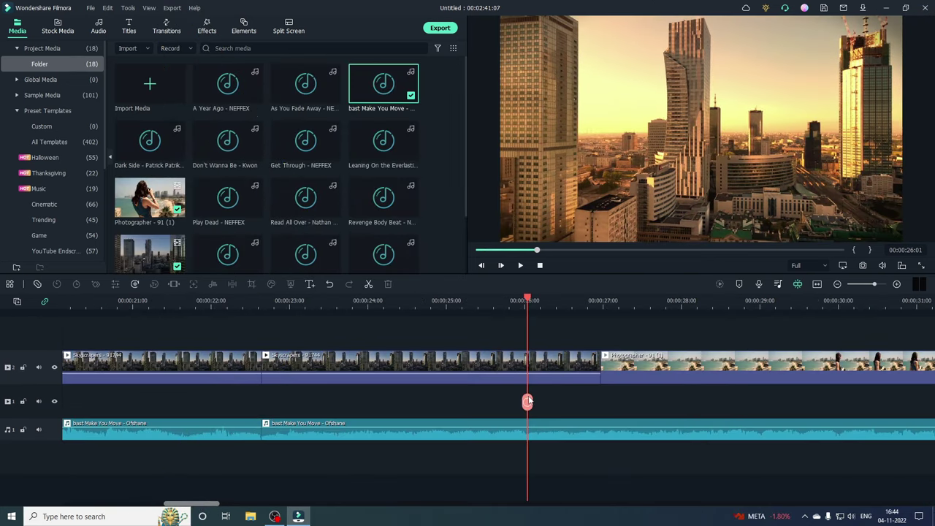
# Step: Play the transition from the Skyscrapers clip to the Photographer clip in full screen, pause at 00:00:28:00, and exit full screen
pyautogui.moveTo(545, 396); pyautogui.dragTo(661, 391)
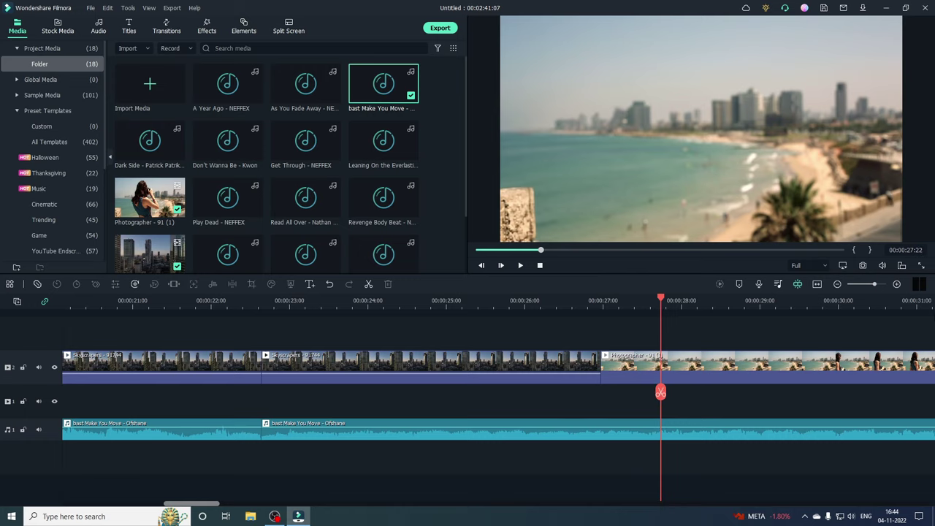
pyautogui.click(921, 266)
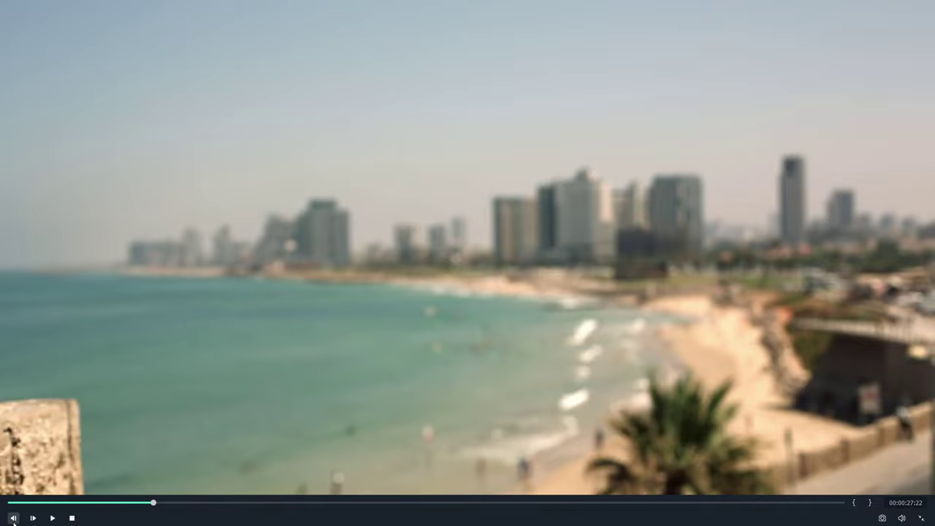
pyautogui.click(51, 518)
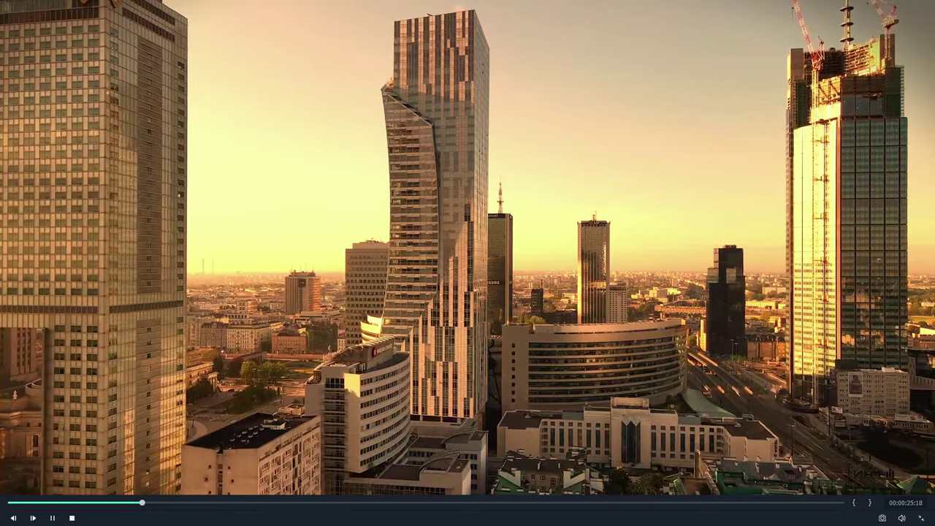
pyautogui.click(52, 518)
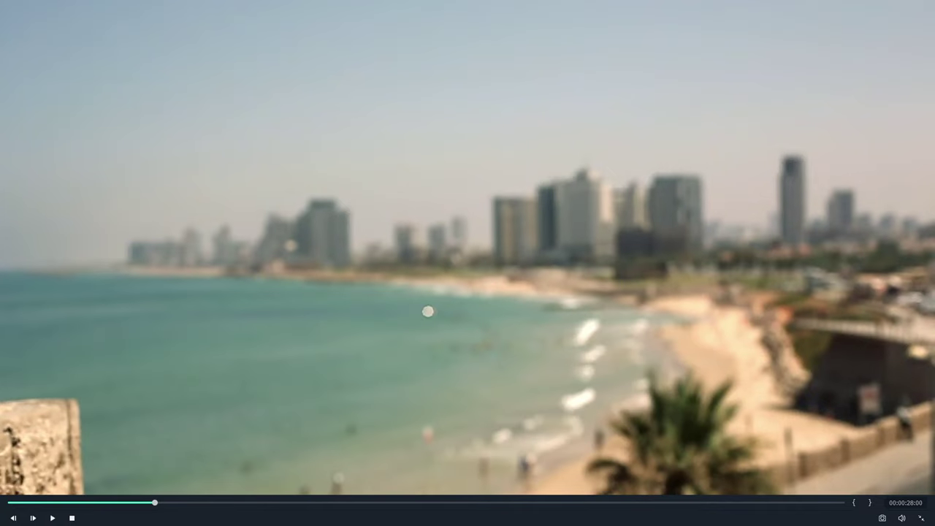
pyautogui.click(922, 519)
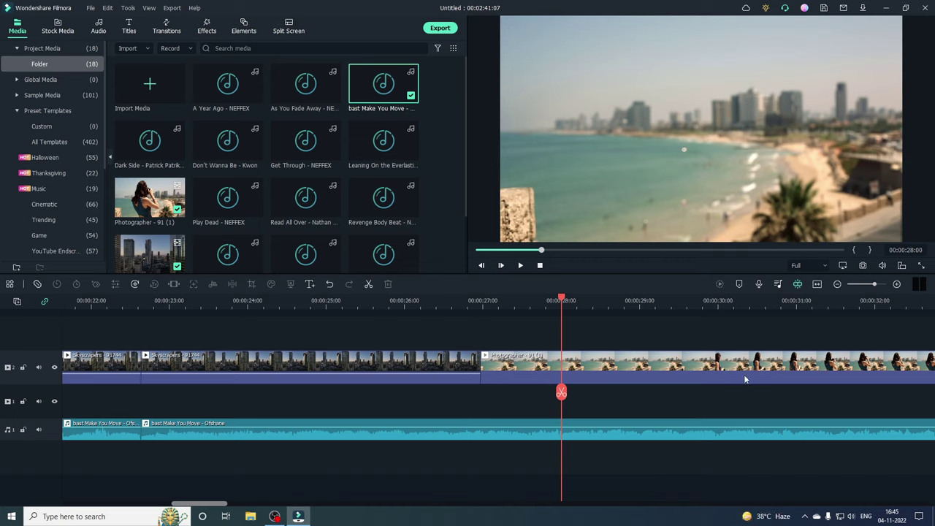
# Step: Filter the elements library to free items and browse the Recommended category for a subscribe element
pyautogui.click(244, 29)
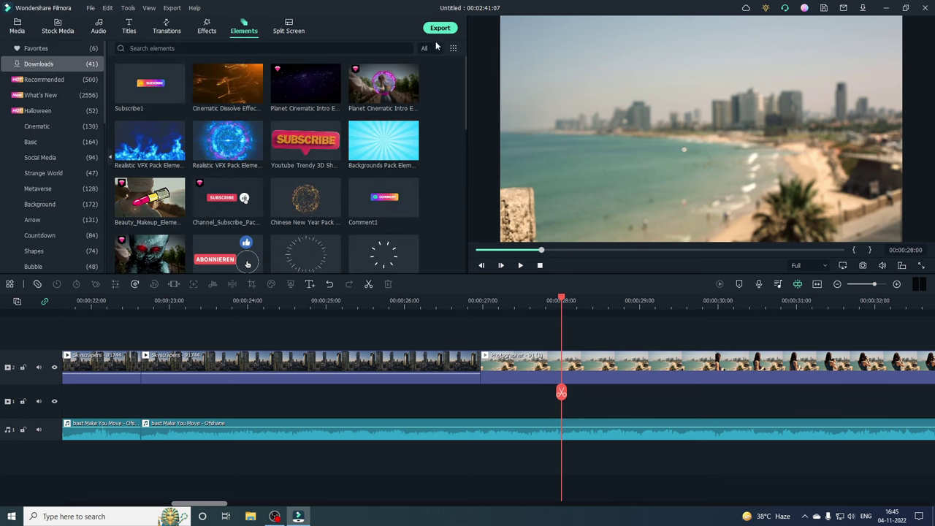
pyautogui.click(431, 48)
pyautogui.click(441, 71)
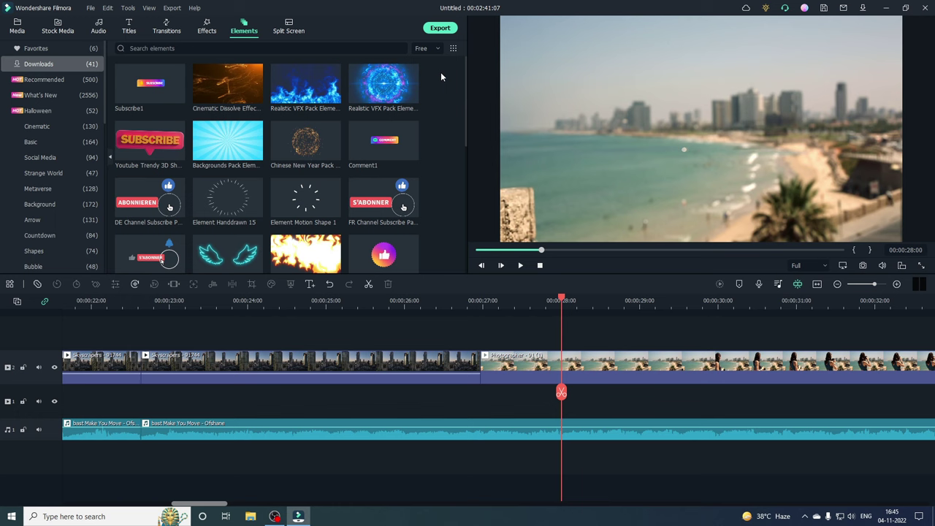
pyautogui.scroll(-10, 278, 139)
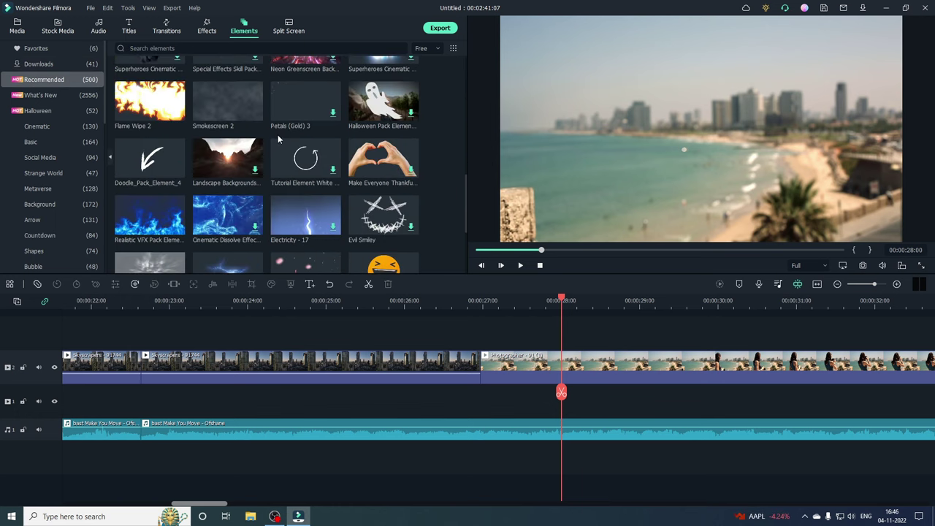
pyautogui.scroll(-3, 282, 147)
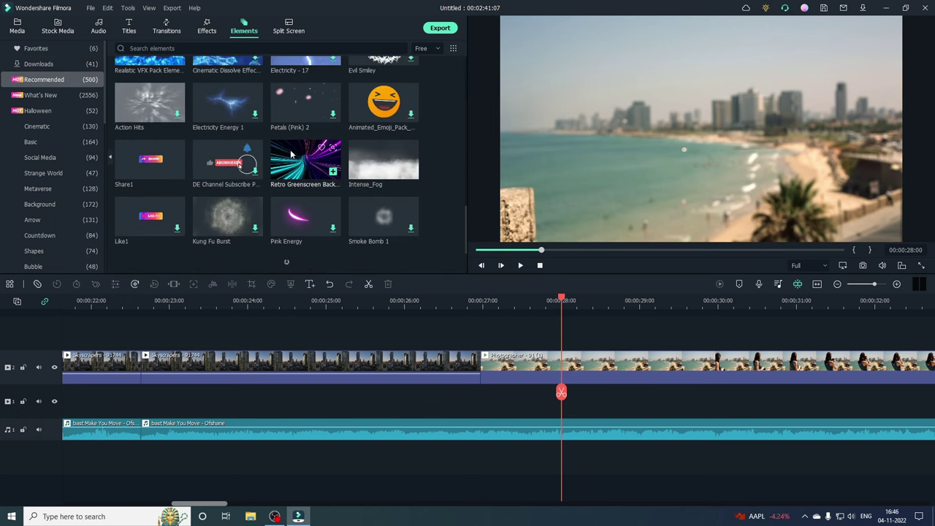
pyautogui.scroll(-10, 293, 150)
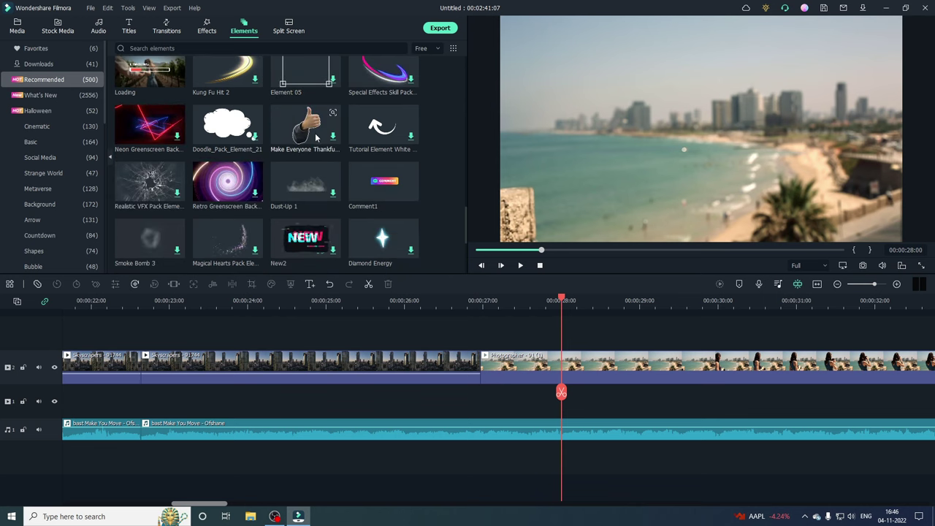
pyautogui.scroll(-5, 316, 136)
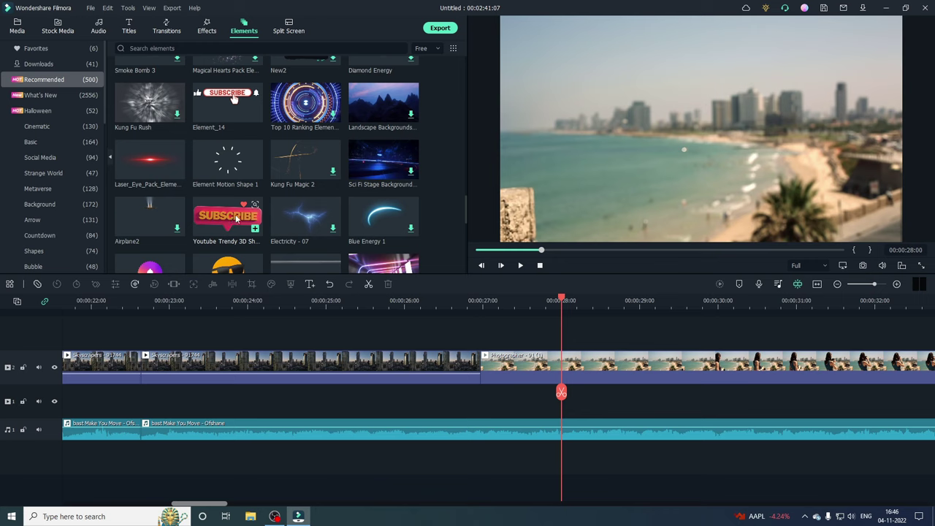
# Step: Preview the Youtube Trendy 3D Shapes and Electricity - 07 elements and look through the favorite and downloaded elements
pyautogui.click(219, 213)
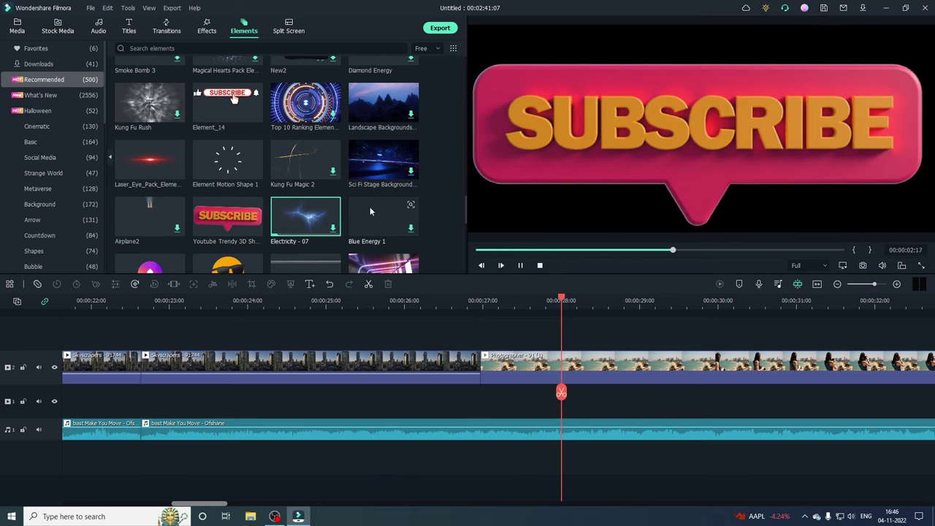
pyautogui.click(304, 228)
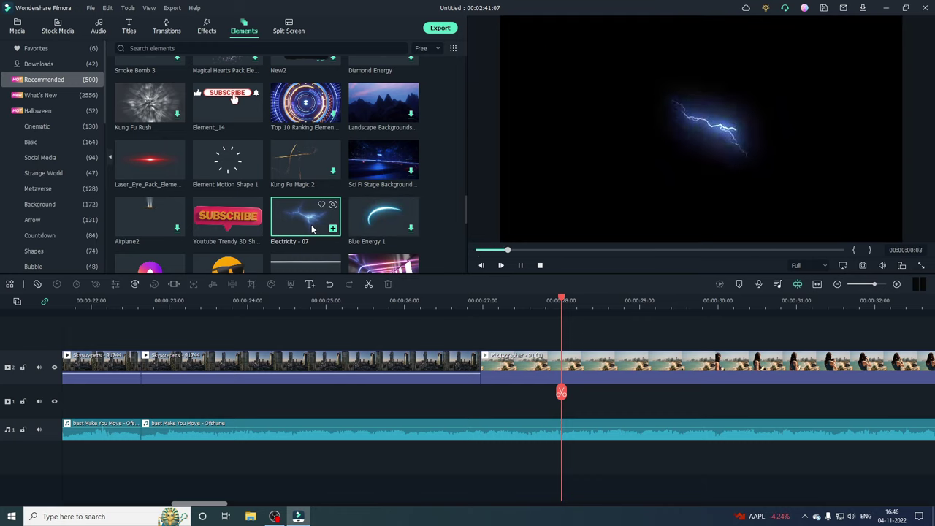
pyautogui.click(245, 208)
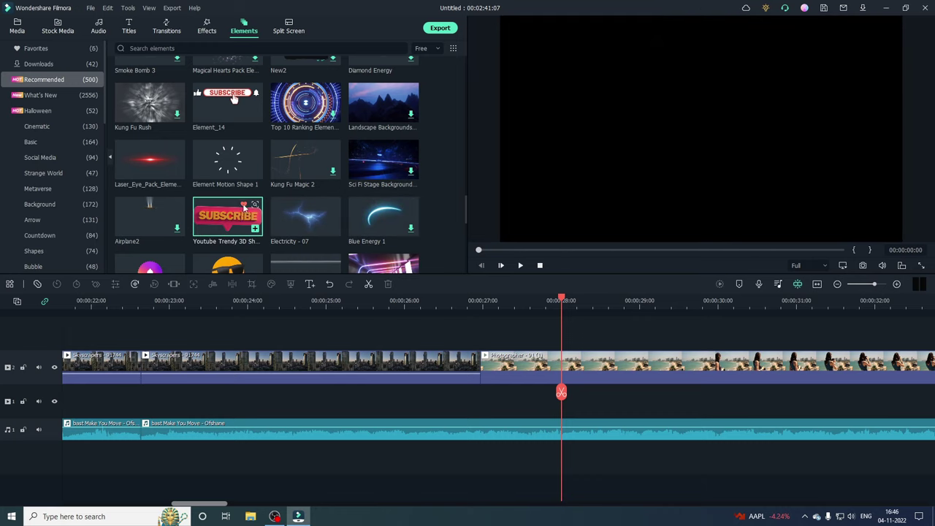
pyautogui.click(53, 48)
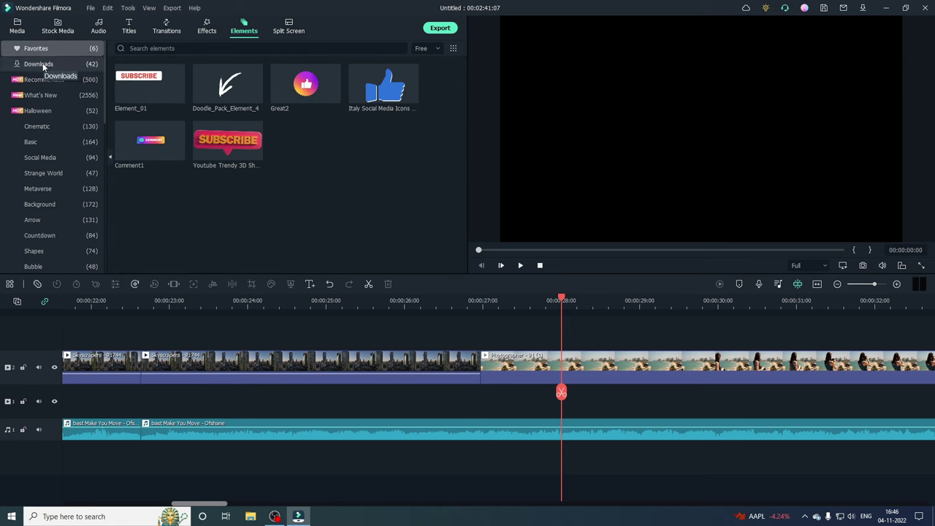
pyautogui.click(44, 64)
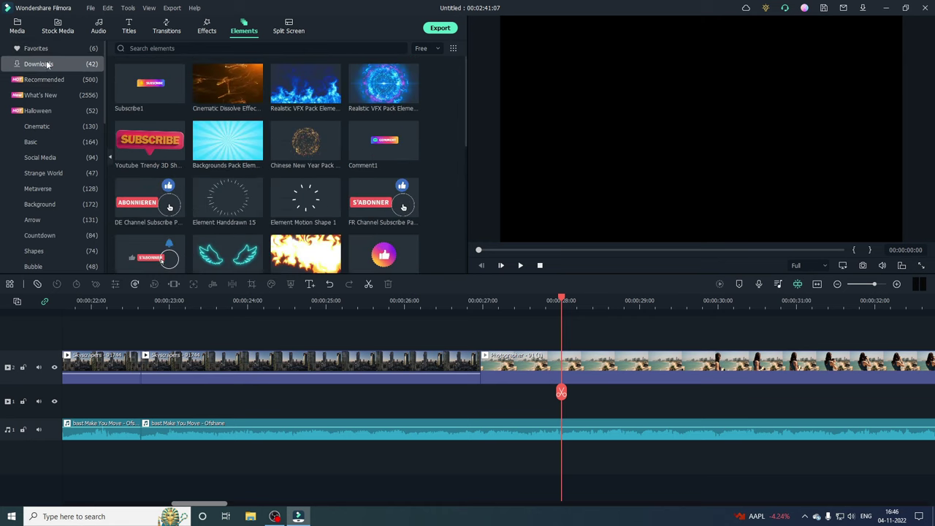
# Step: Place the Youtube Trendy 3D Shapes subscribe element above the start of the Photographer clip and shrink it into the frame's lower-left corner
pyautogui.click(151, 139)
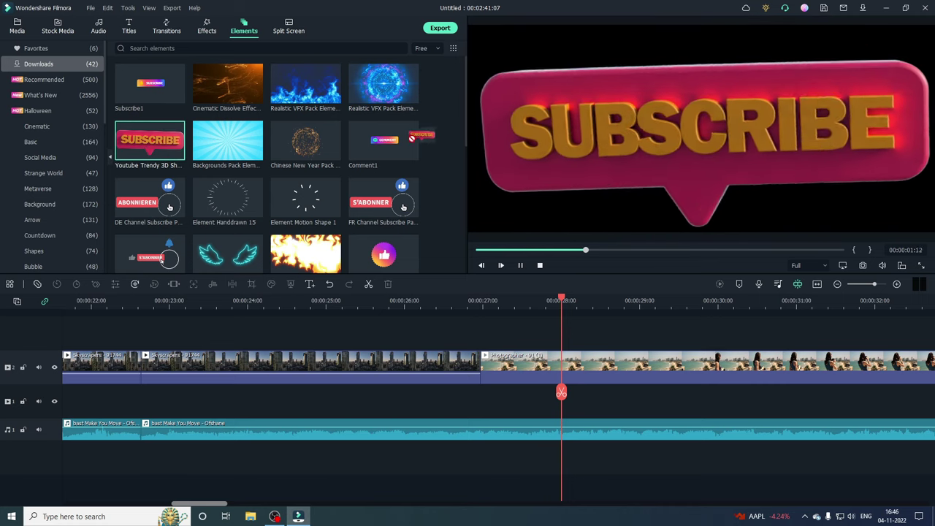
pyautogui.moveTo(142, 137); pyautogui.dragTo(510, 342)
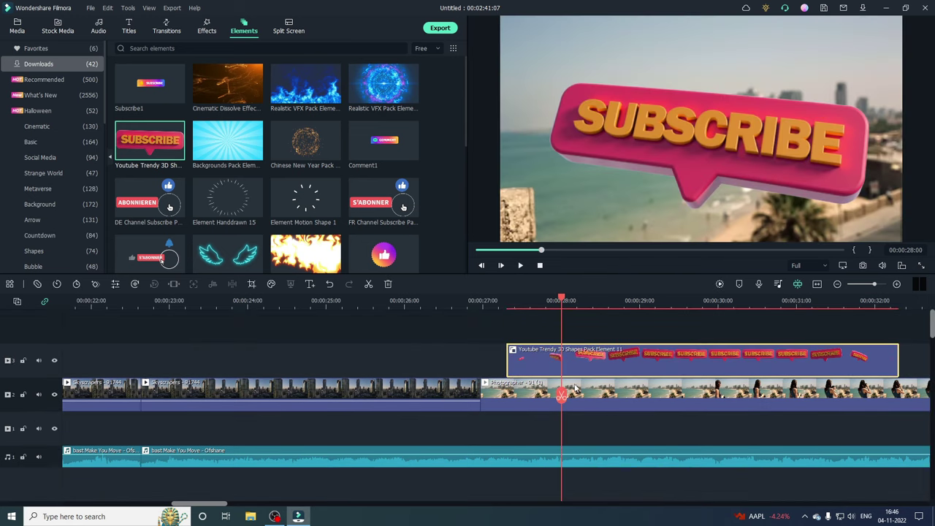
pyautogui.moveTo(760, 145); pyautogui.dragTo(690, 159)
pyautogui.moveTo(828, 63); pyautogui.dragTo(793, 95)
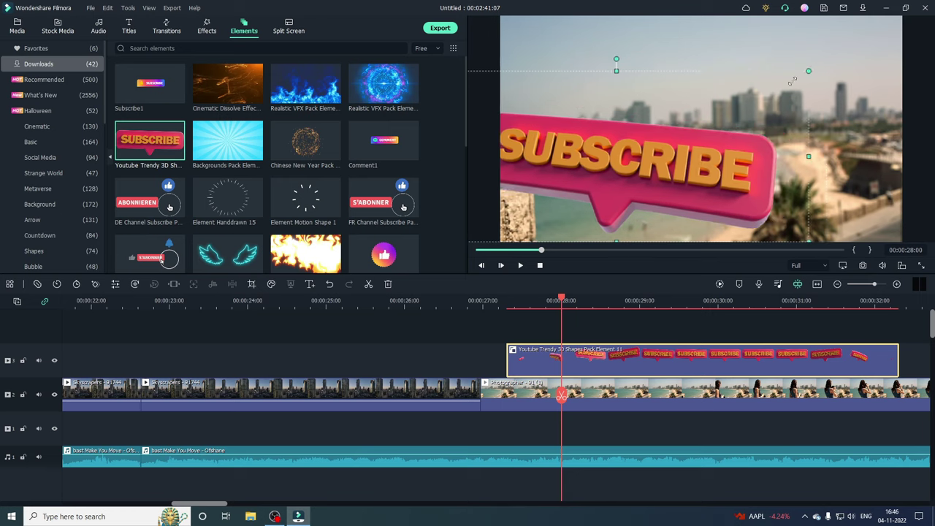
pyautogui.moveTo(643, 157); pyautogui.dragTo(568, 205)
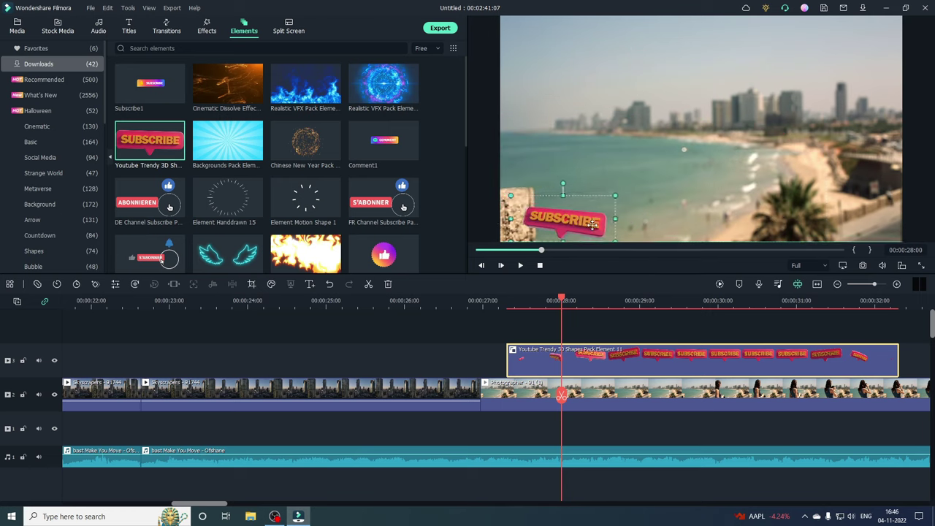
# Step: Play the start of the Photographer clip with the subscribe element, stop playback, and return the playhead to 00:00:27:25
pyautogui.click(580, 412)
pyautogui.moveTo(582, 412); pyautogui.dragTo(491, 398)
pyautogui.click(521, 265)
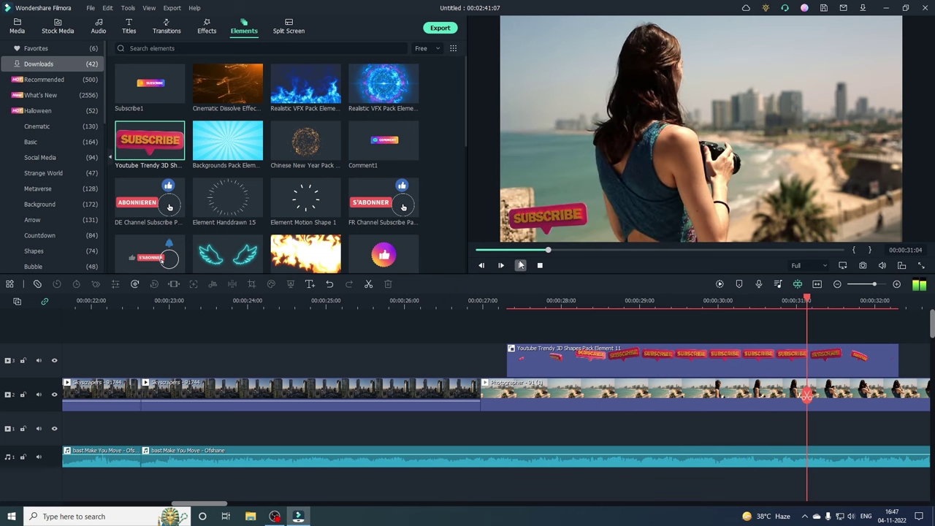
pyautogui.press('space')
pyautogui.moveTo(855, 397); pyautogui.dragTo(549, 396)
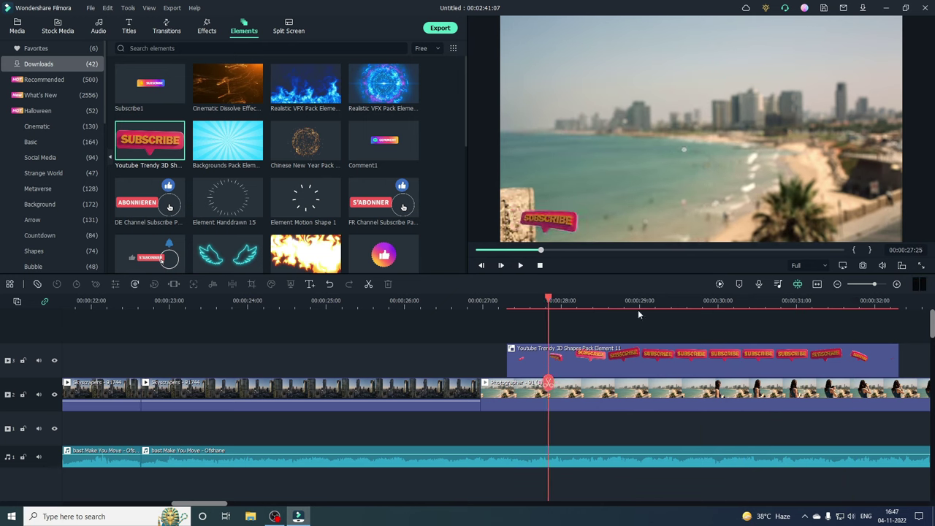
# Step: Add the Italy Social Media Icons thumbs-up element above the subscribe element at 00:00:27:25 and shrink it into the frame's upper-left corner
pyautogui.scroll(-3, 356, 193)
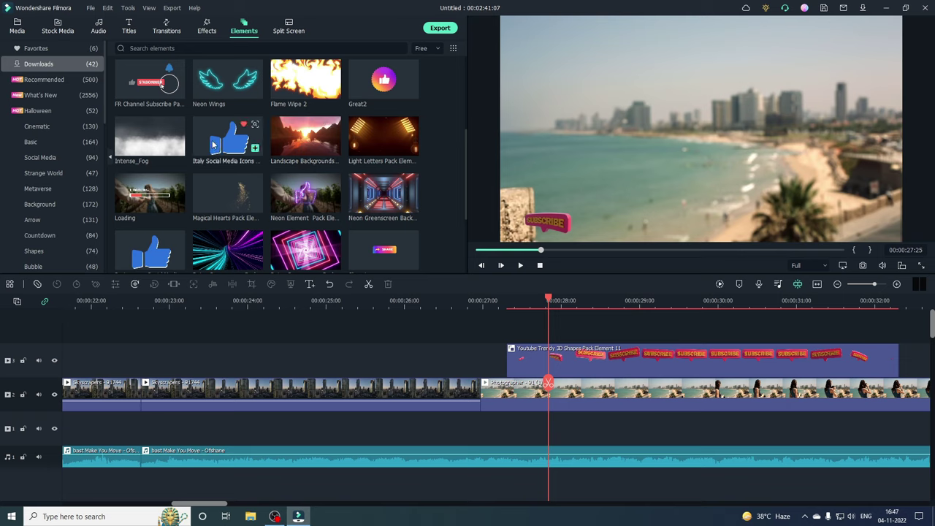
pyautogui.moveTo(212, 140); pyautogui.dragTo(560, 329)
pyautogui.moveTo(549, 383); pyautogui.dragTo(611, 383)
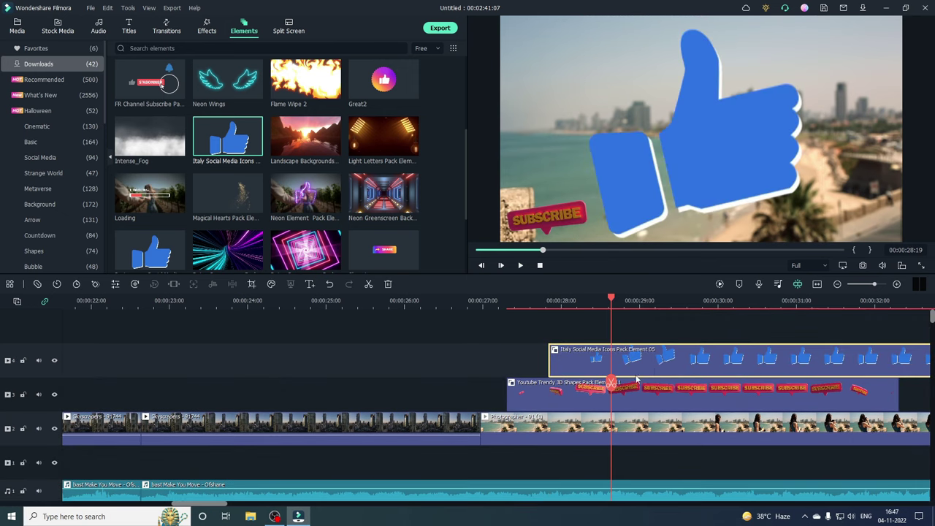
pyautogui.doubleClick(713, 179)
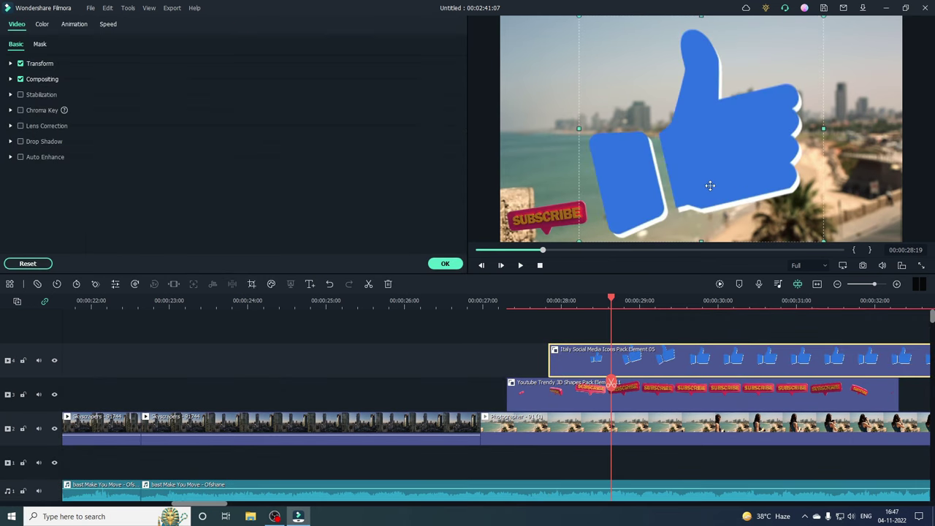
pyautogui.moveTo(771, 75); pyautogui.dragTo(600, 215)
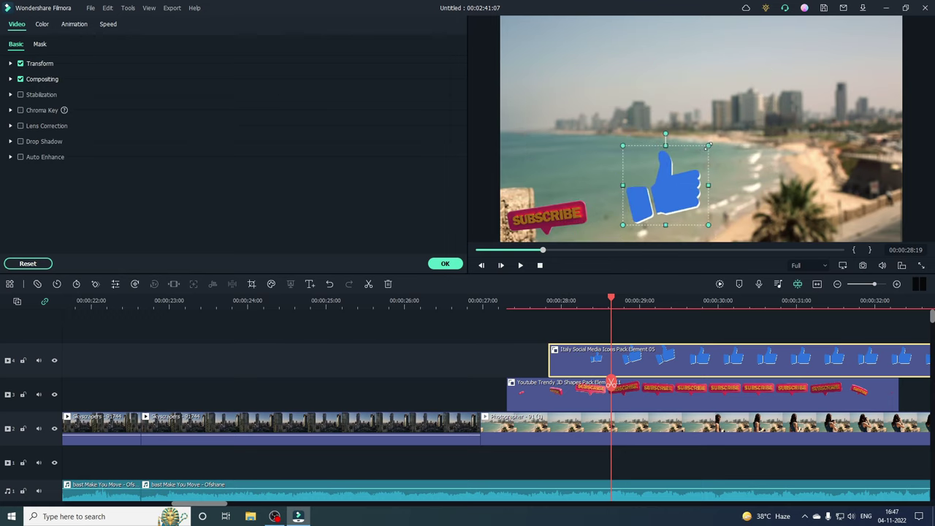
pyautogui.moveTo(707, 146); pyautogui.dragTo(521, 44)
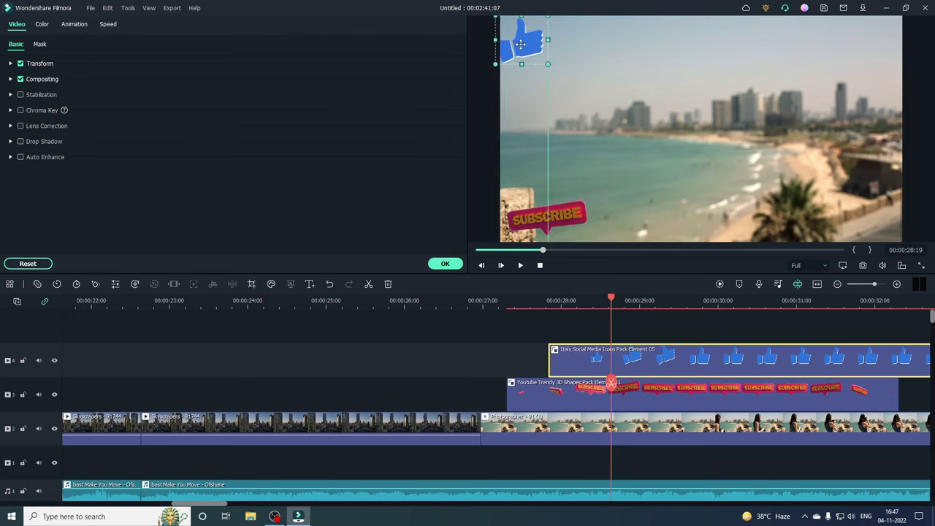
# Step: Play the section with the thumbs-up and subscribe elements, pause, and move the playhead back to 00:00:30:07
pyautogui.click(521, 266)
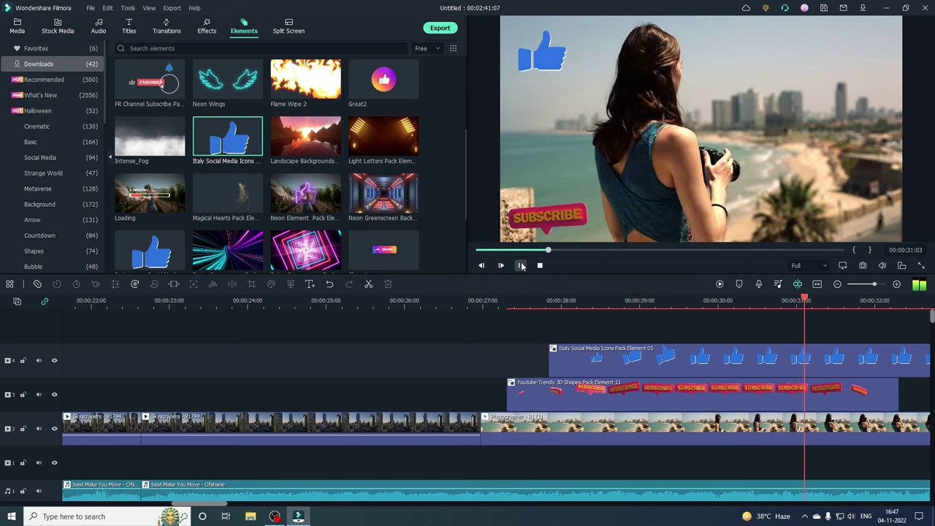
pyautogui.click(520, 265)
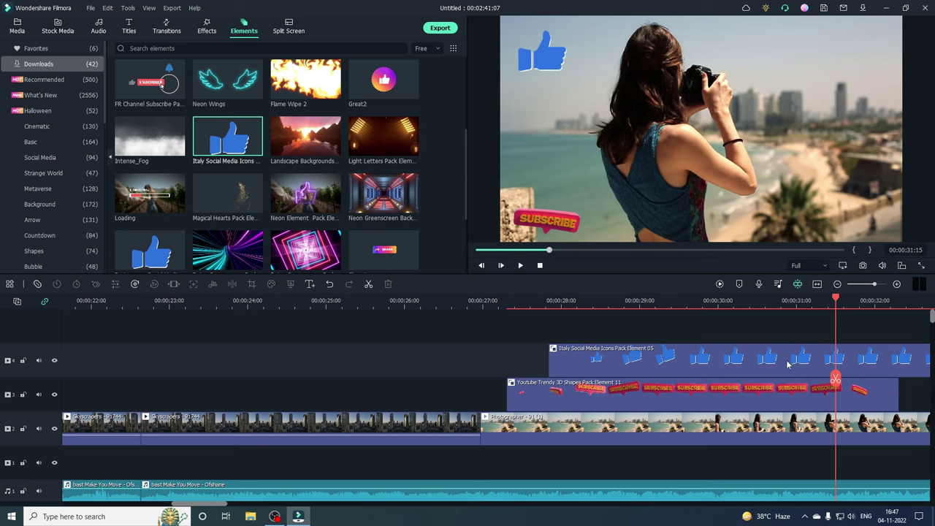
pyautogui.moveTo(833, 379); pyautogui.dragTo(737, 379)
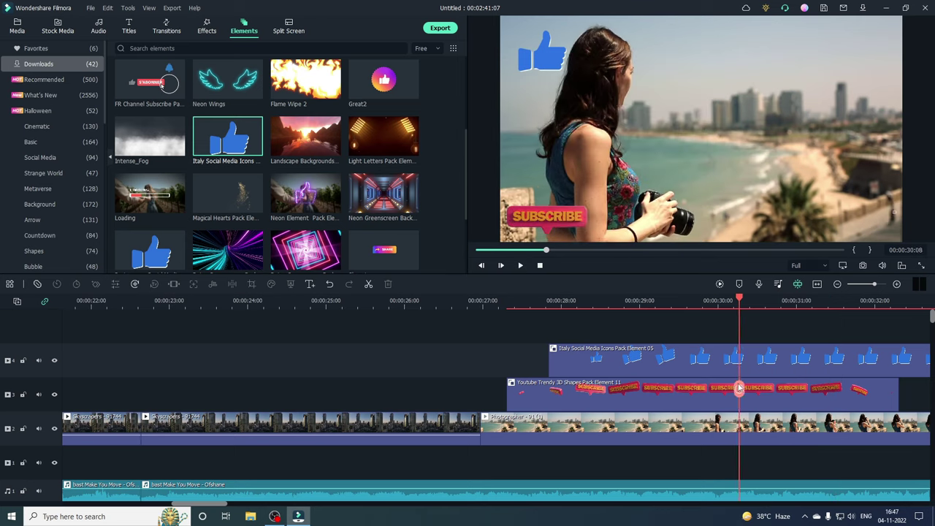
# Step: Add the Share1 element on a new track between the 29 and 30 second marks and play it over the Photographer clip
pyautogui.scroll(-3, 395, 212)
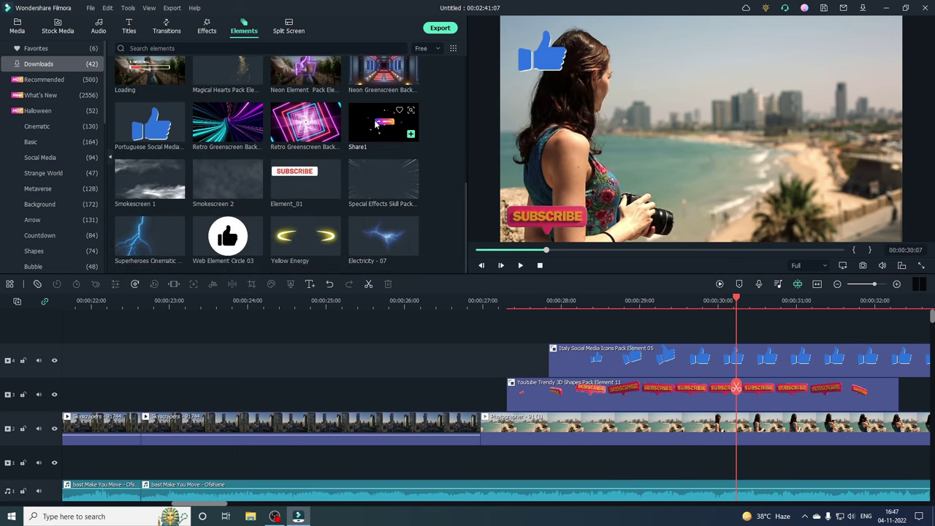
pyautogui.moveTo(384, 122); pyautogui.dragTo(690, 350)
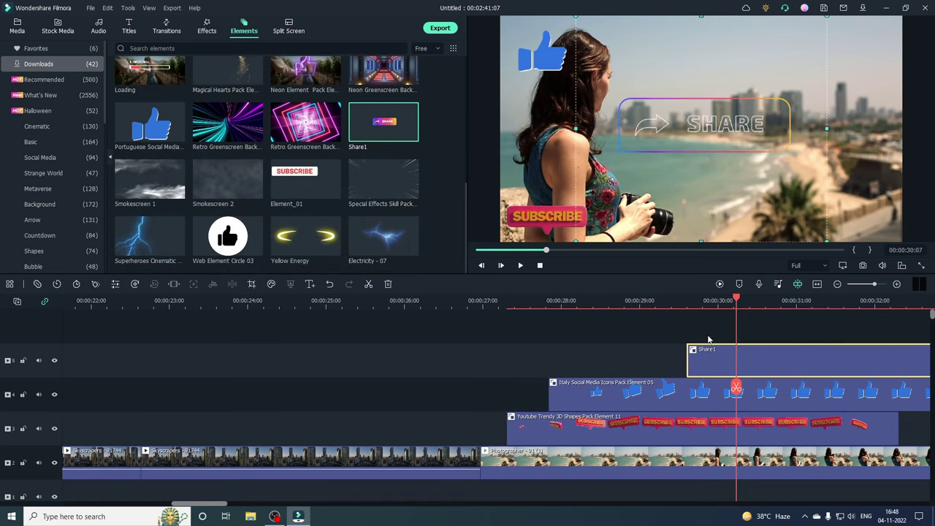
pyautogui.moveTo(737, 390); pyautogui.dragTo(677, 389)
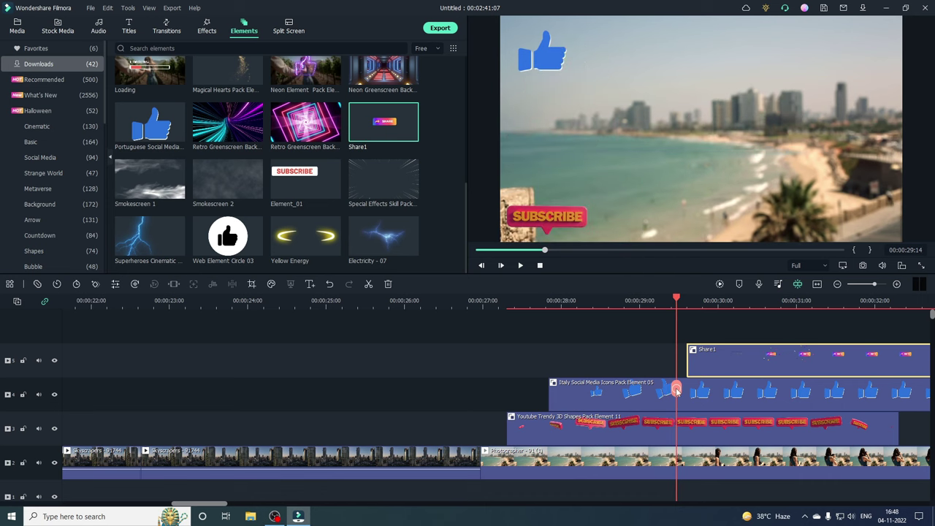
pyautogui.click(521, 266)
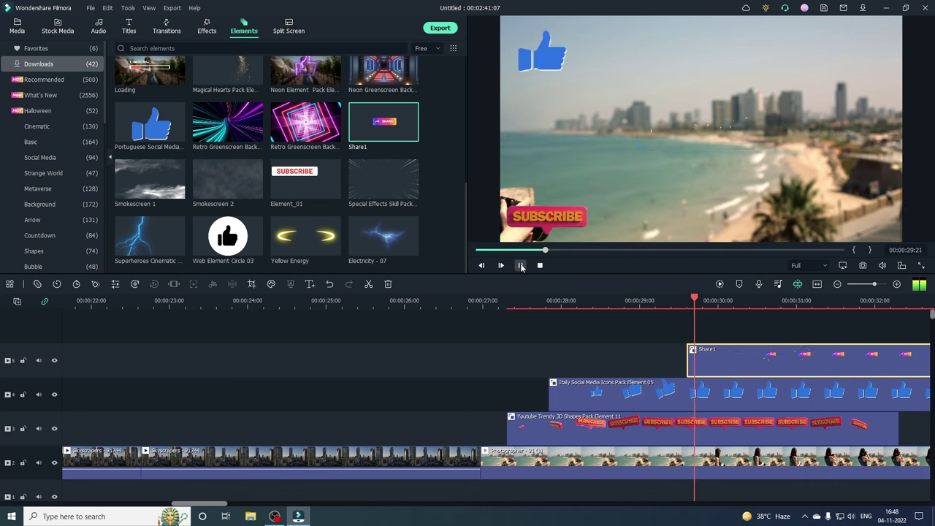
pyautogui.click(521, 266)
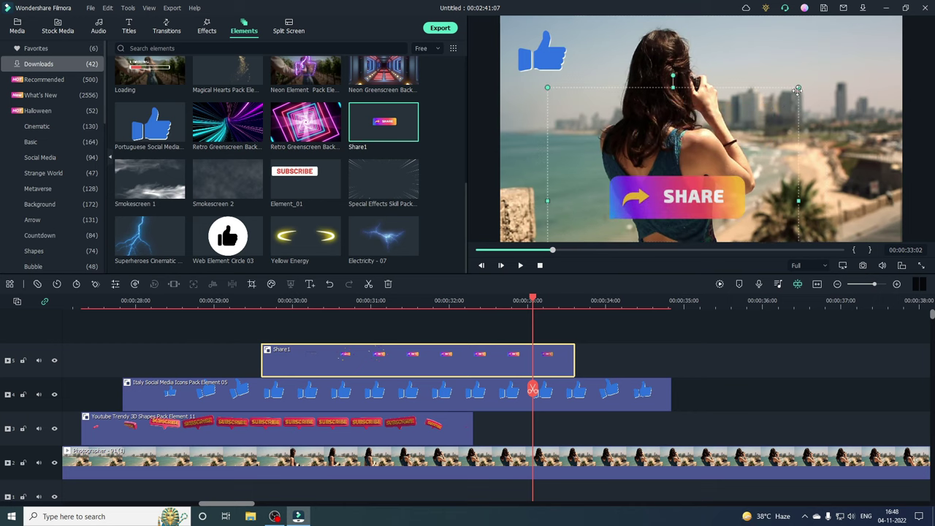
# Step: Shrink the Share1 element in the frame and play the section with all three elements
pyautogui.moveTo(799, 88); pyautogui.dragTo(730, 105)
pyautogui.click(236, 394)
pyautogui.click(521, 266)
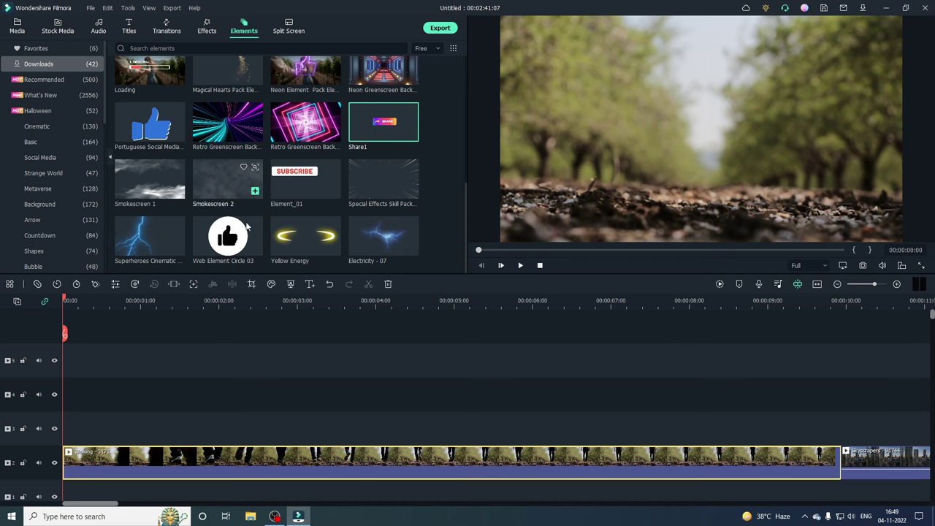
# Step: Split the Walking clip at 00:00:04:07 and delete the part after the cut
pyautogui.scroll(-1, 339, 368)
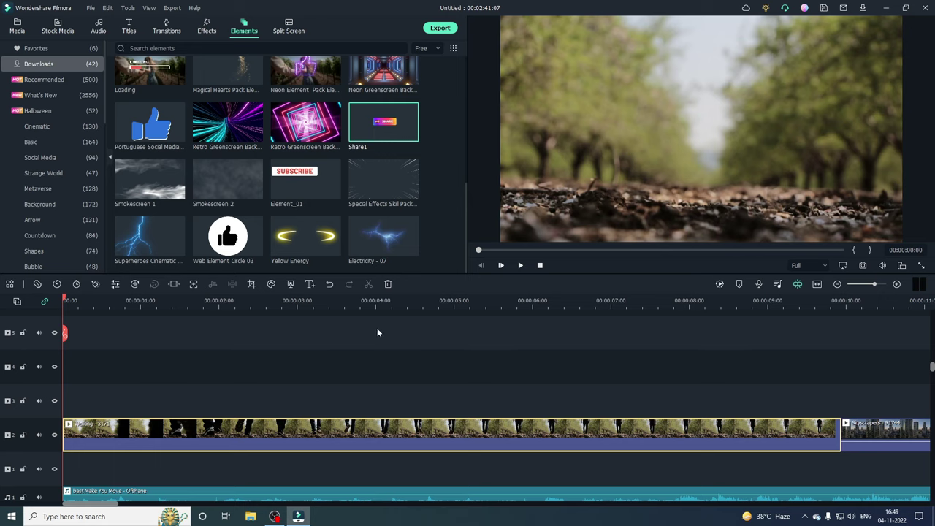
pyautogui.scroll(-2, 377, 330)
pyautogui.moveTo(65, 336); pyautogui.dragTo(393, 364)
pyautogui.click(394, 381)
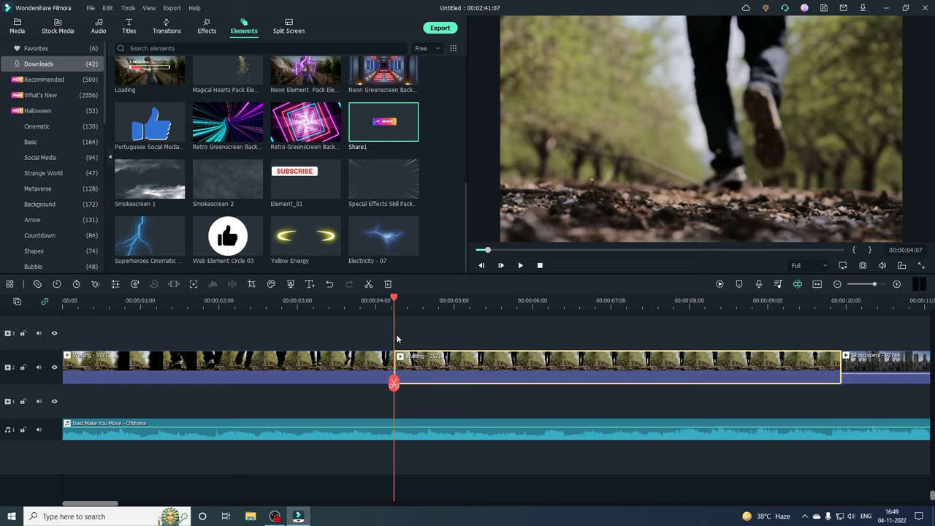
pyautogui.click(388, 285)
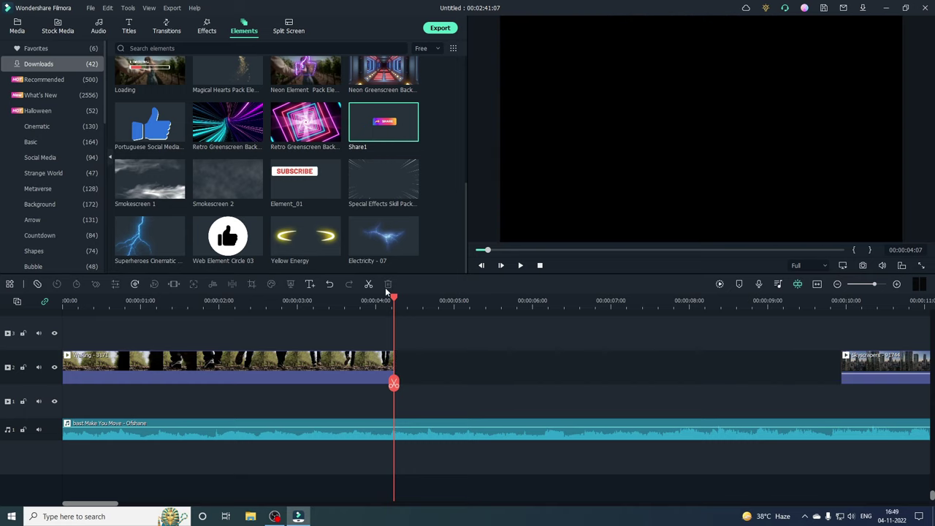
# Step: Delete the gap between the Walking and Skyscrapers clips and play across the cut between them
pyautogui.click(495, 365)
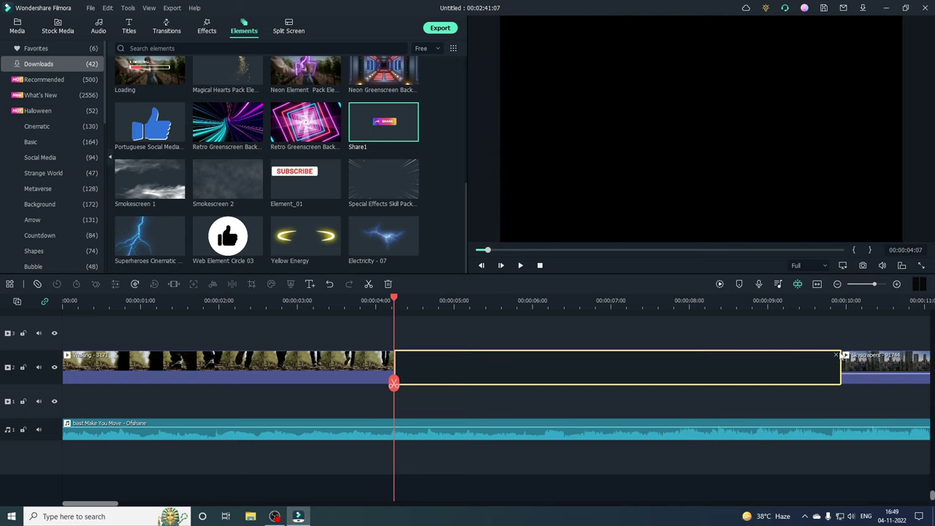
pyautogui.press('Delete')
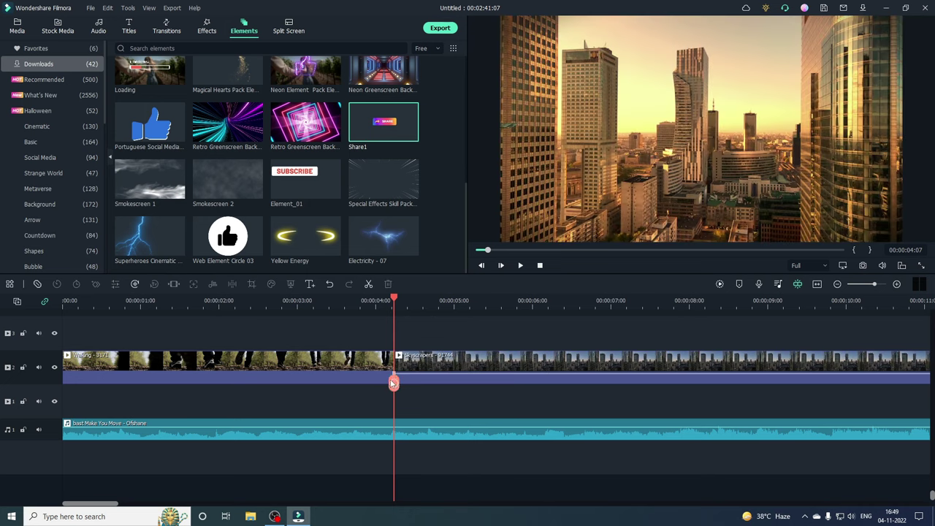
pyautogui.moveTo(393, 382)
pyautogui.mouseDown()
pyautogui.moveTo(411, 381)
pyautogui.moveTo(379, 382)
pyautogui.mouseUp()
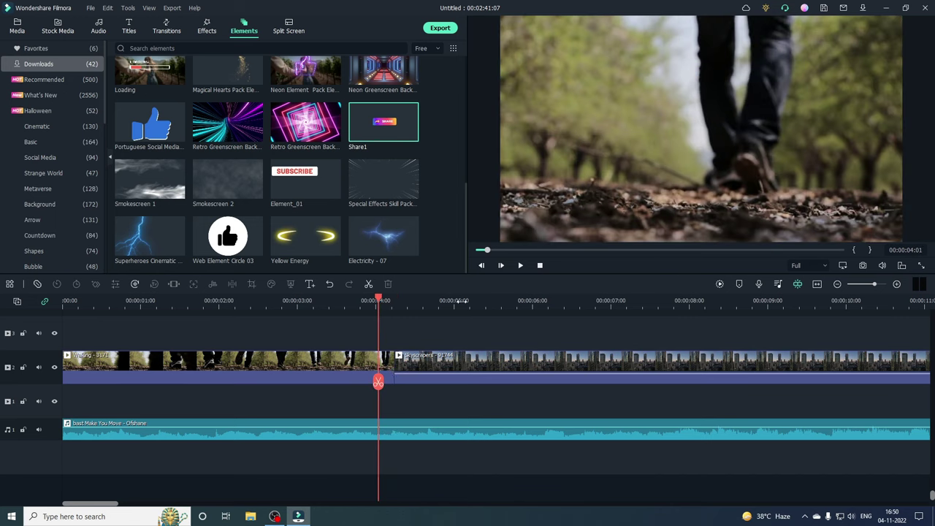
pyautogui.click(519, 266)
pyautogui.click(443, 382)
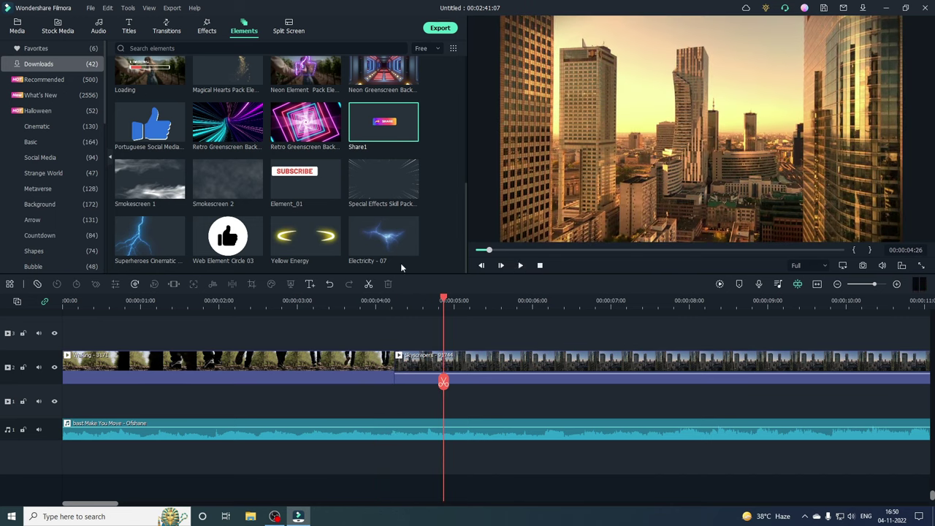
# Step: Add the Linear 14 transition between the Walking and Skyscrapers clips and play that section
pyautogui.scroll(5, 223, 164)
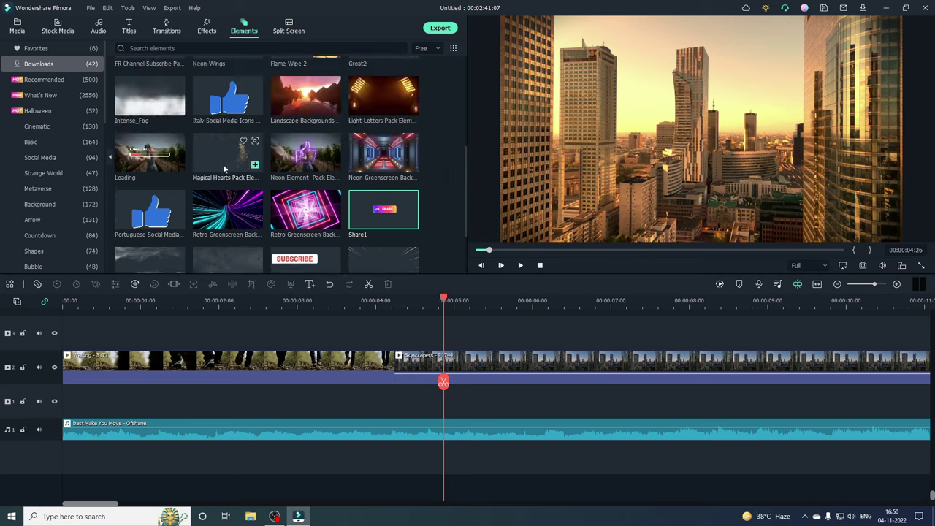
pyautogui.click(167, 25)
pyautogui.click(148, 89)
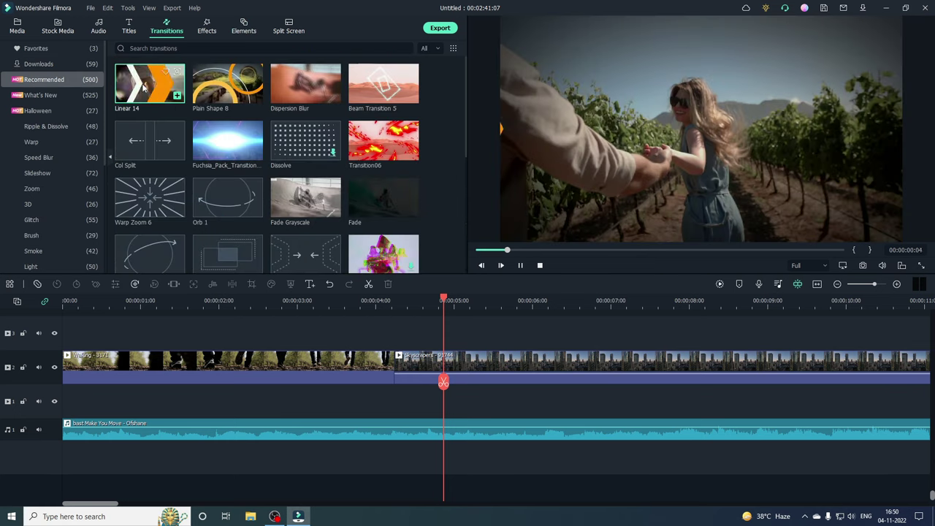
pyautogui.moveTo(144, 86); pyautogui.dragTo(384, 383)
pyautogui.click(295, 380)
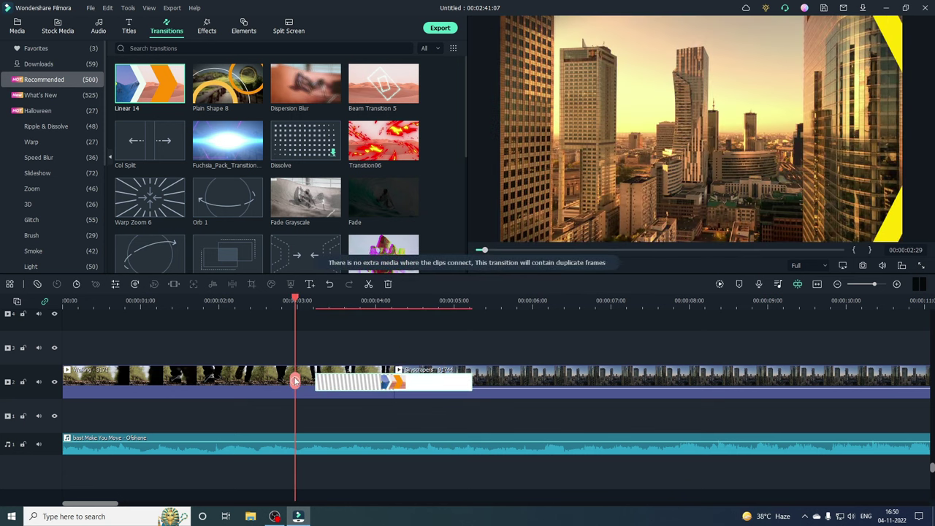
pyautogui.click(416, 338)
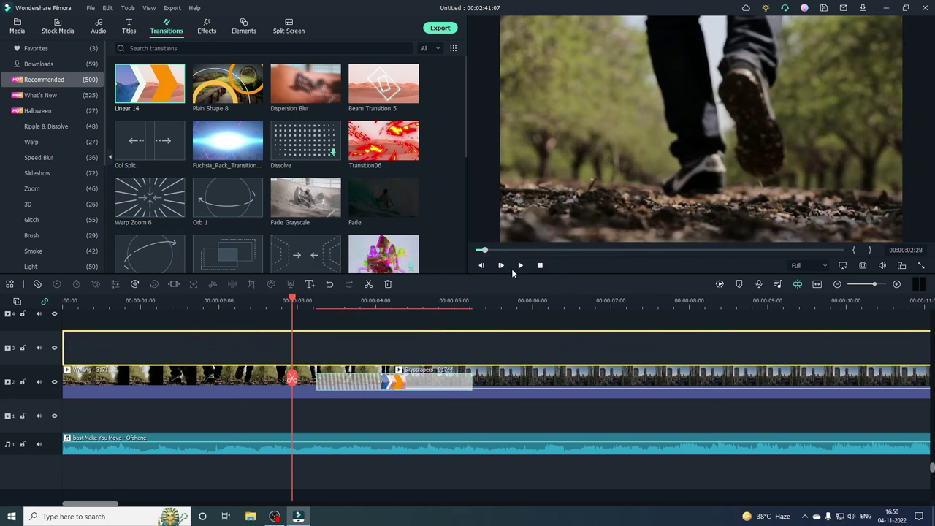
pyautogui.click(516, 266)
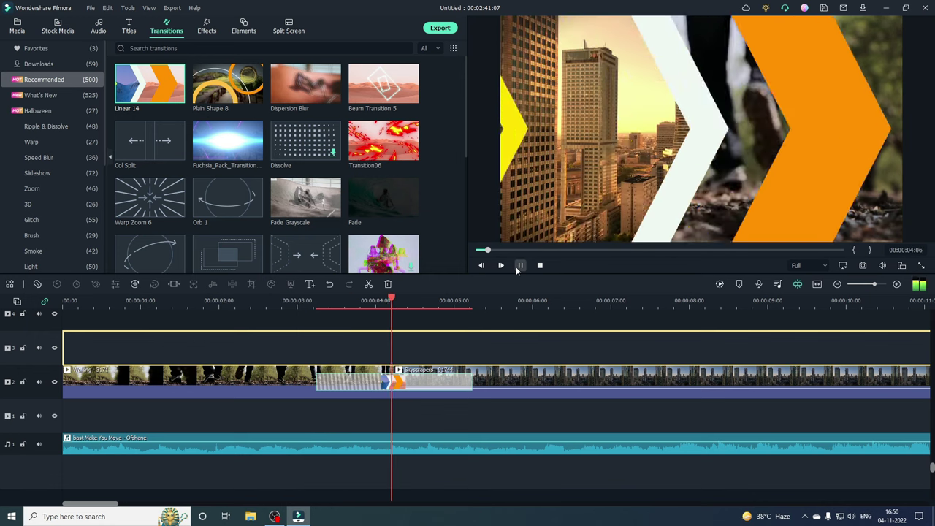
pyautogui.click(516, 267)
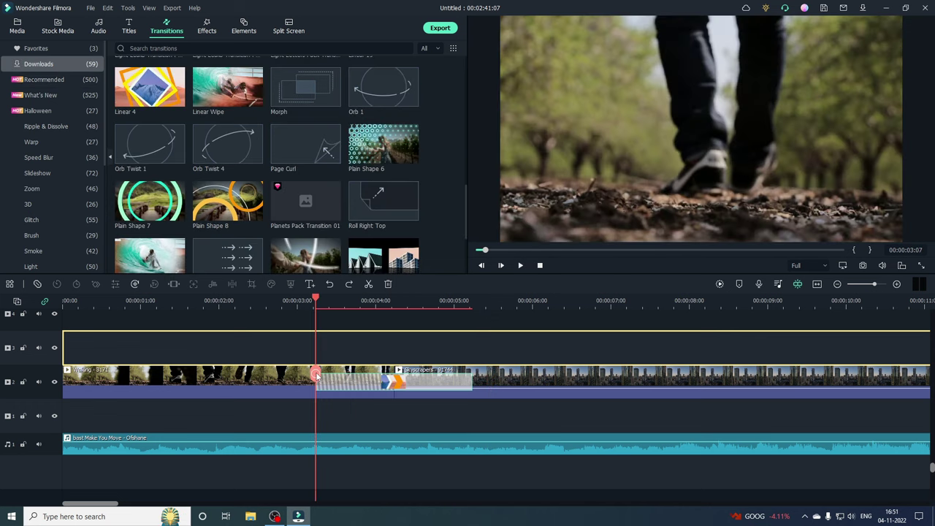
# Step: Shorten the Linear 14 transition to about 1.3 seconds and play it from just before its start
pyautogui.moveTo(313, 365); pyautogui.dragTo(275, 365)
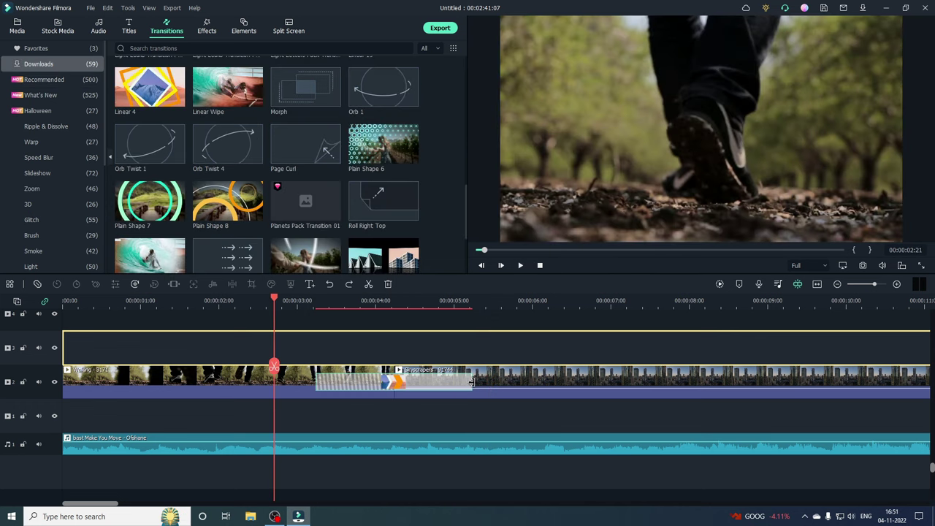
pyautogui.moveTo(471, 382); pyautogui.dragTo(444, 390)
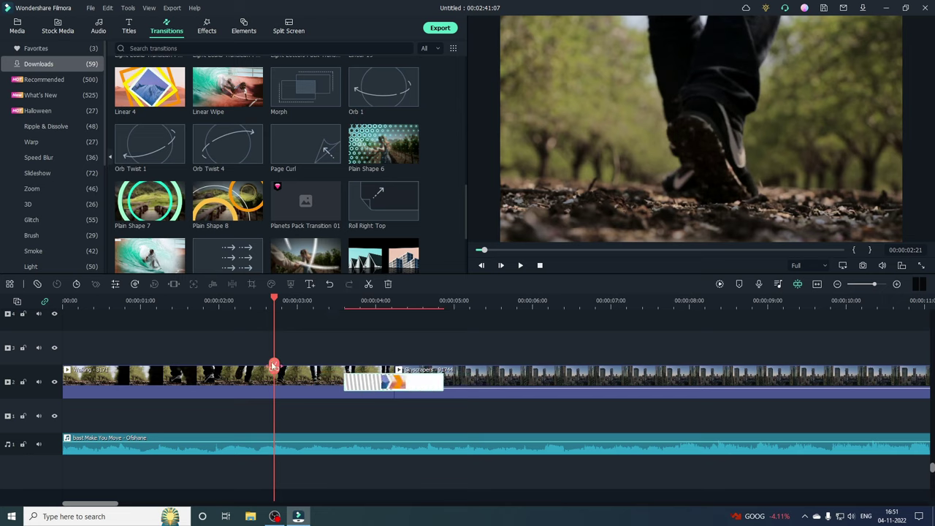
pyautogui.moveTo(274, 367); pyautogui.dragTo(321, 373)
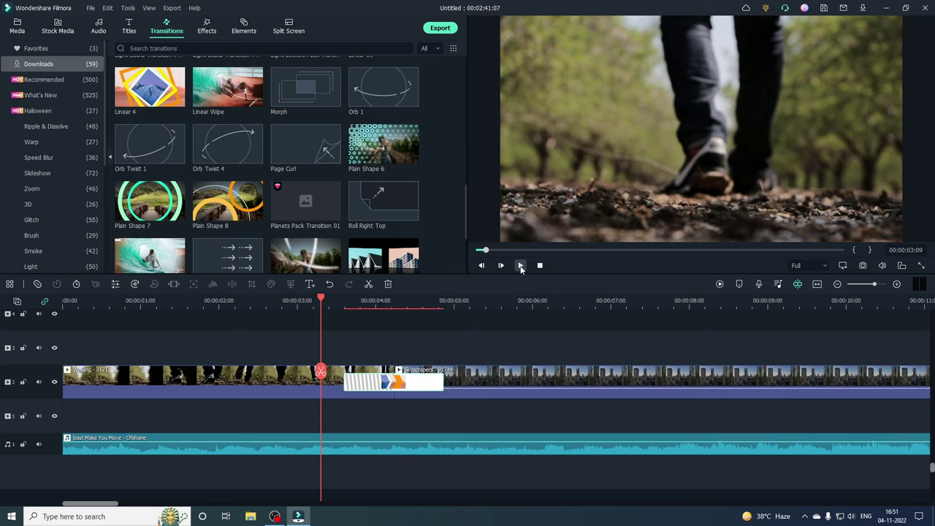
pyautogui.click(520, 265)
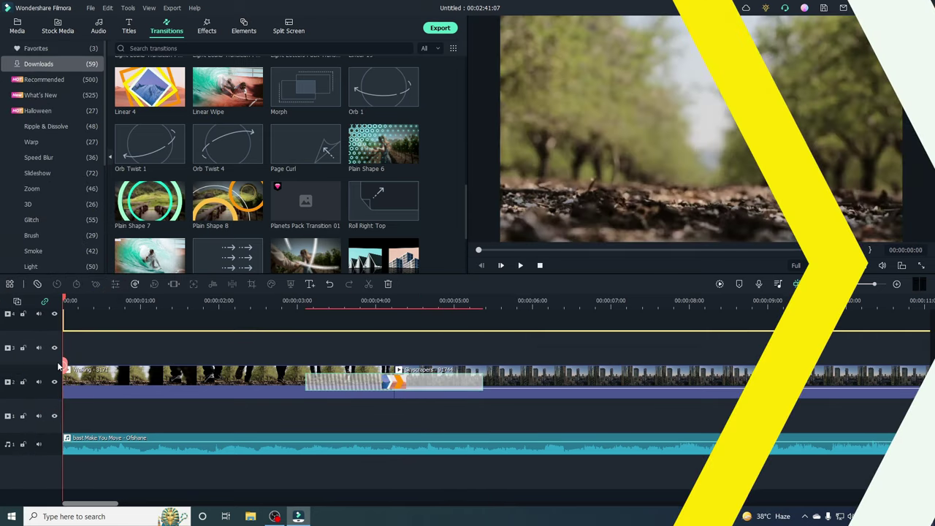
# Step: Preview the New Title 2 and Title 2 templates among the recommended titles
pyautogui.moveTo(63, 365); pyautogui.dragTo(76, 387)
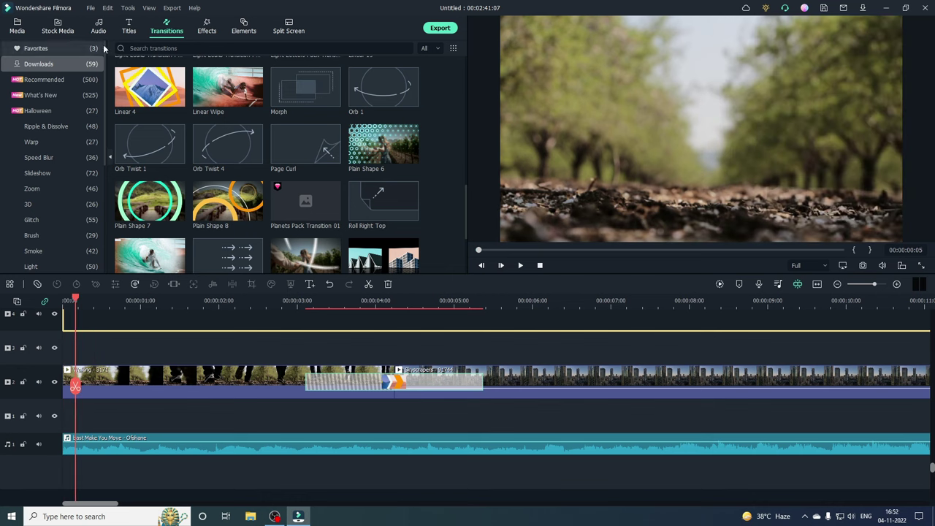
pyautogui.click(128, 32)
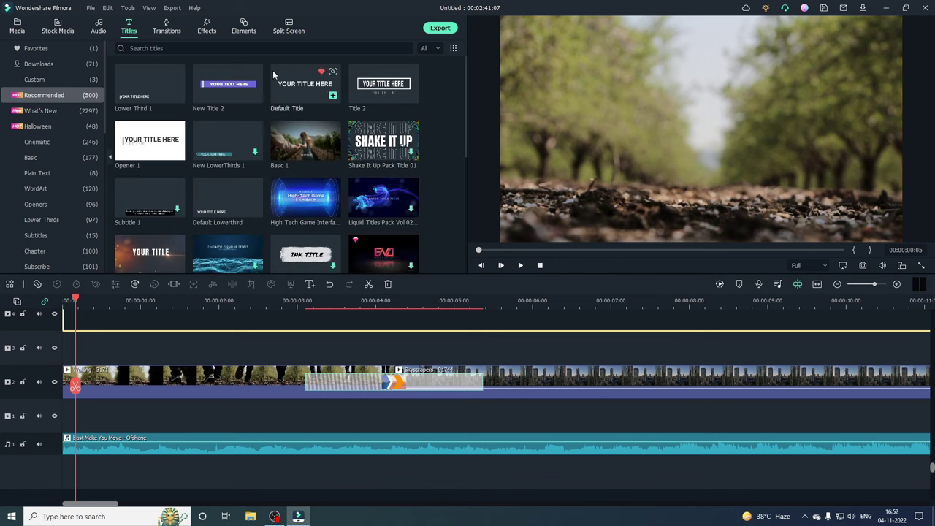
pyautogui.click(236, 83)
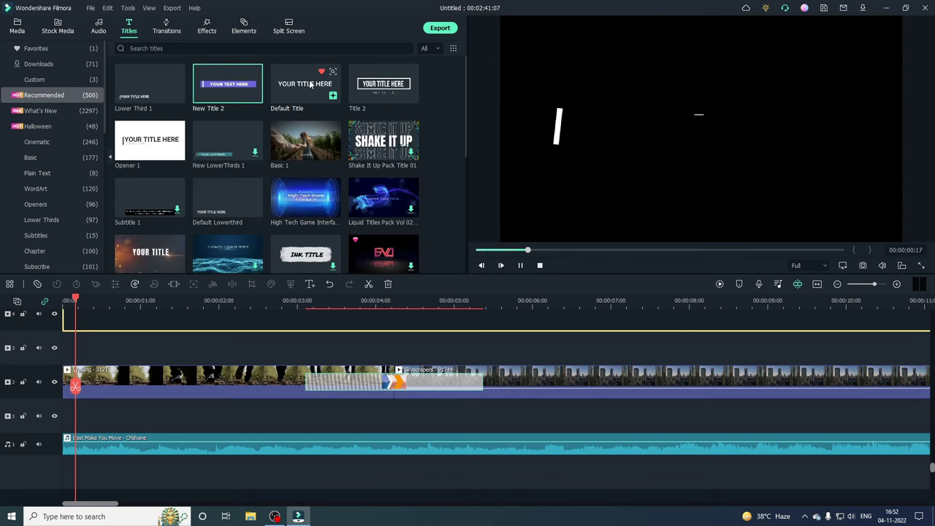
pyautogui.click(359, 77)
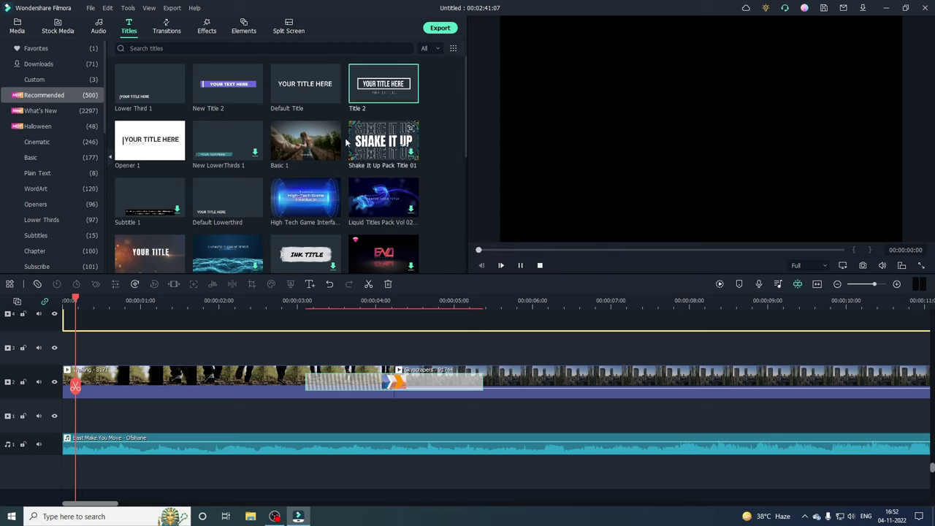
# Step: Download the New LowerThirds 1 title and place it at the start of the track above the Walking clip
pyautogui.click(226, 146)
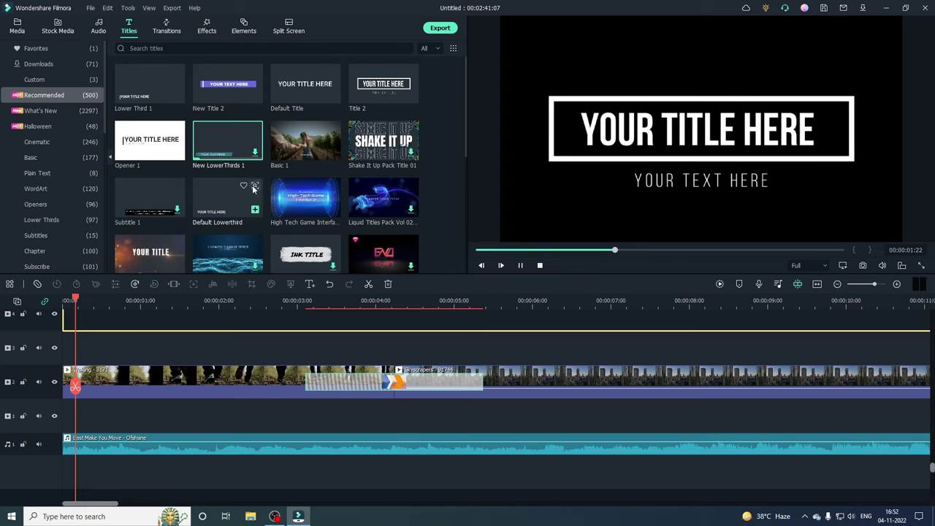
pyautogui.moveTo(236, 152)
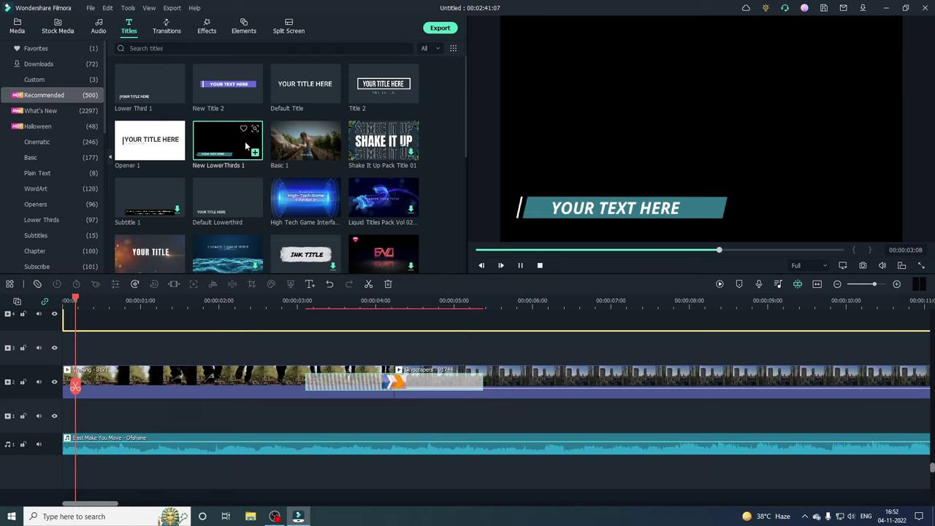
pyautogui.click(228, 143)
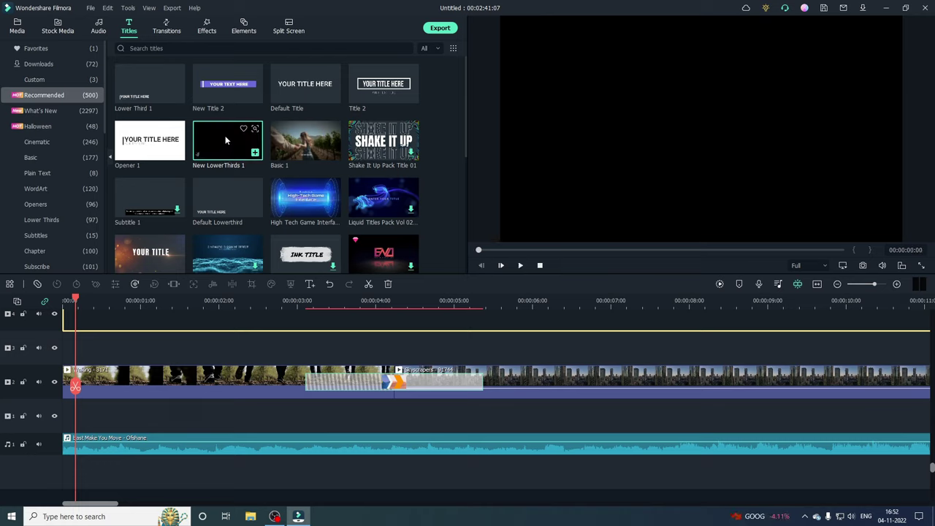
pyautogui.moveTo(228, 144); pyautogui.dragTo(65, 365)
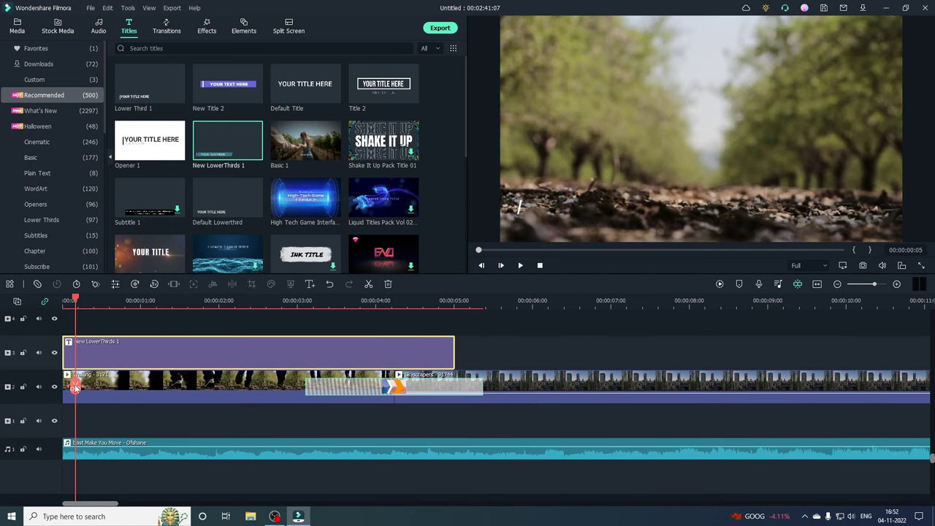
# Step: Replace the New LowerThirds 1 placeholder text with "filmora"
pyautogui.doubleClick(161, 348)
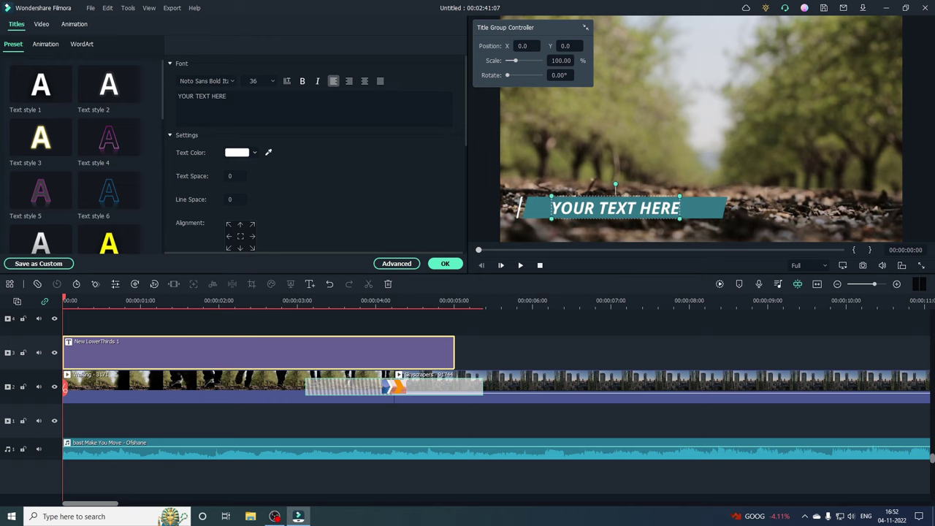
pyautogui.click(228, 96)
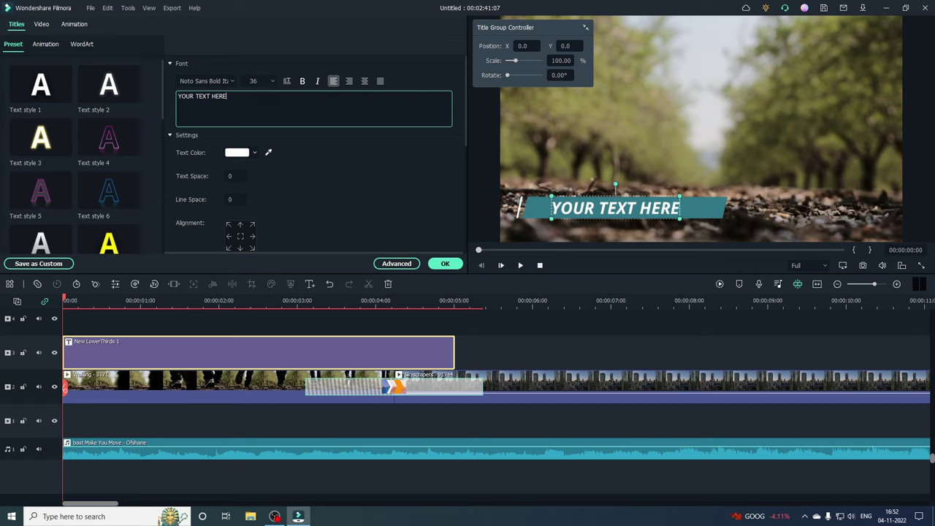
pyautogui.hotkey('ctrl', 'a')
pyautogui.rightClick(206, 99)
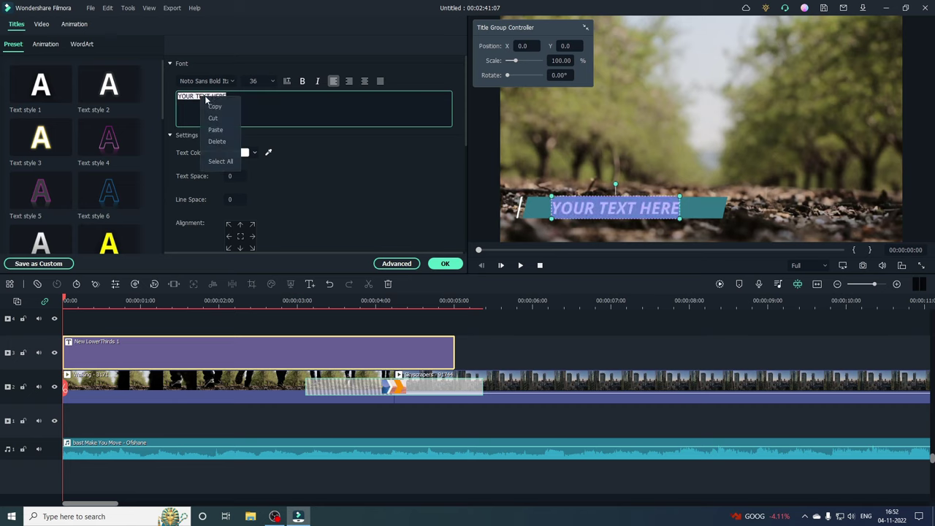
pyautogui.click(216, 129)
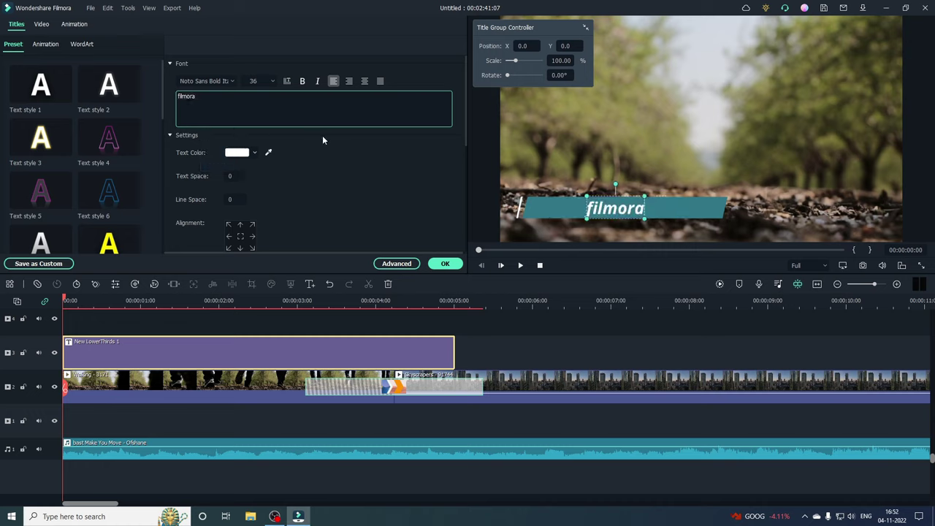
# Step: Narrow the teal bar of the lower third, centre the "filmora" text on it and apply the title changes
pyautogui.click(701, 214)
pyautogui.moveTo(733, 208); pyautogui.dragTo(632, 212)
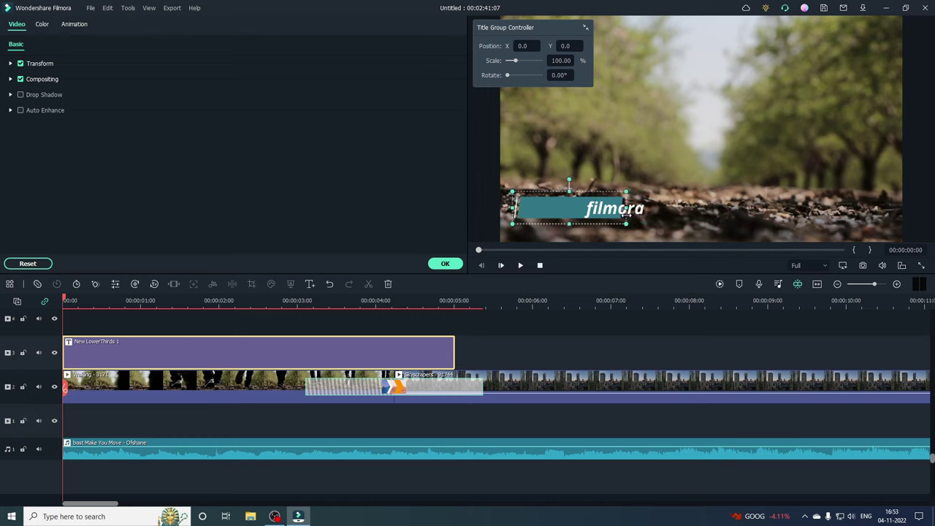
pyautogui.click(560, 208)
pyautogui.moveTo(557, 208)
pyautogui.mouseDown()
pyautogui.moveTo(568, 212)
pyautogui.moveTo(557, 210)
pyautogui.mouseUp()
pyautogui.click(533, 233)
pyautogui.click(445, 263)
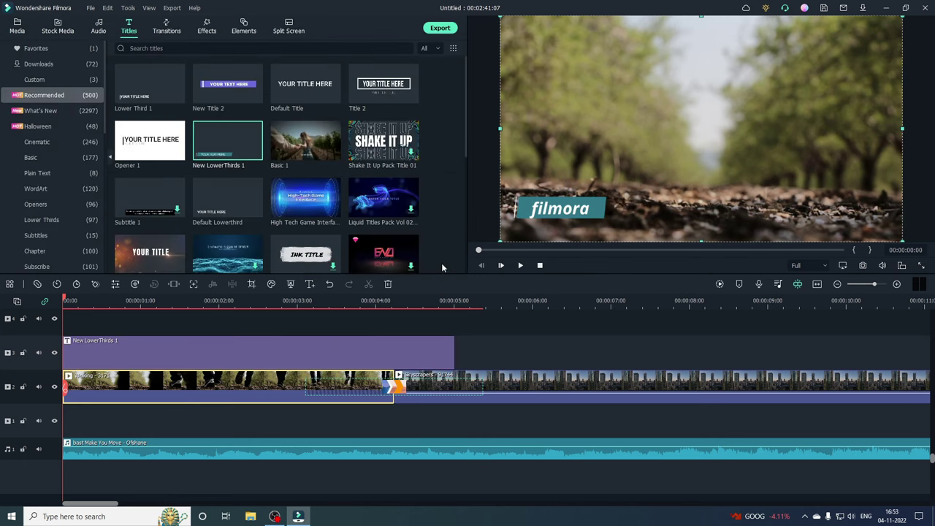
# Step: Play the opening section with the lower third title and the transition, and pause over the Skyscrapers clip
pyautogui.click(492, 346)
pyautogui.click(520, 266)
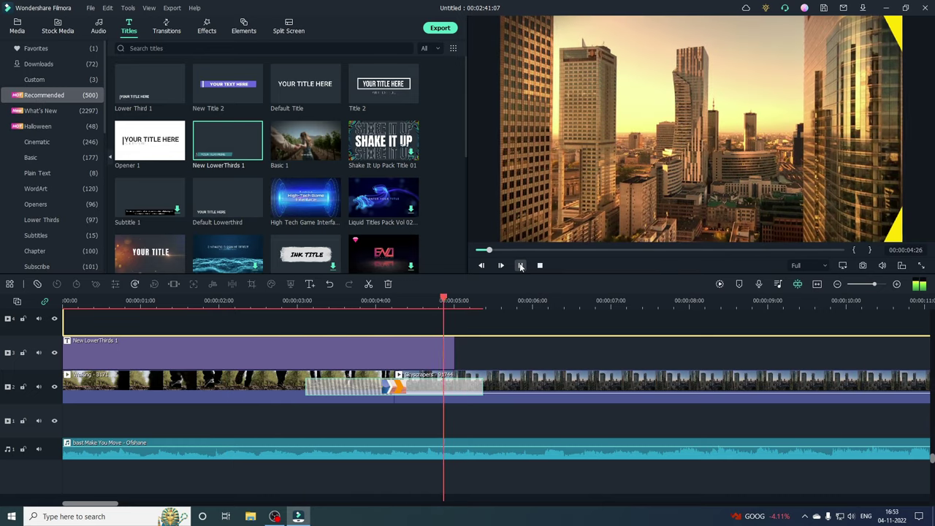
pyautogui.click(521, 265)
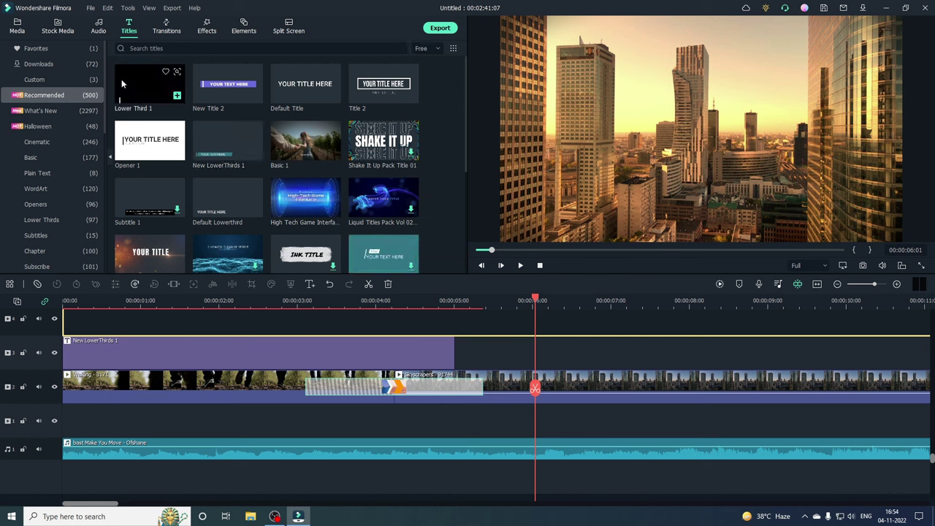
# Step: Browse the recommended audio library and filter it to free items
pyautogui.click(49, 95)
pyautogui.click(100, 26)
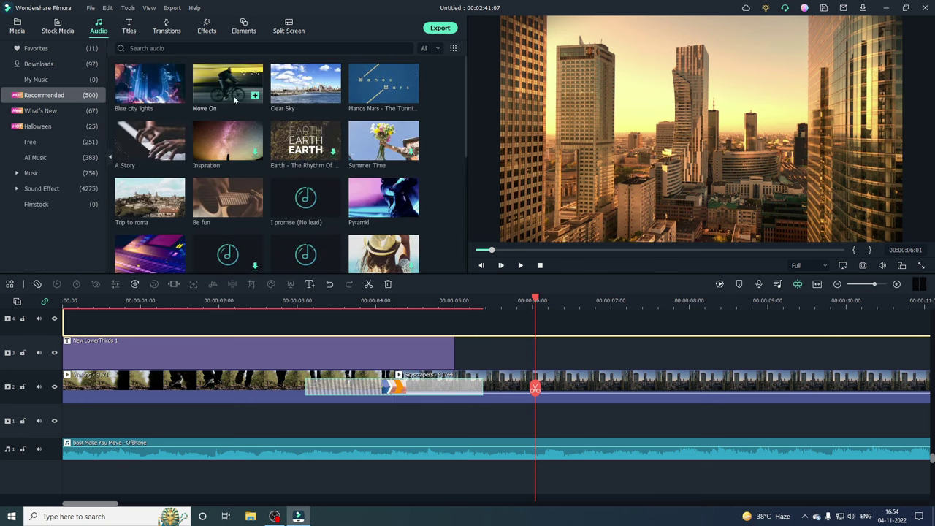
pyautogui.click(430, 47)
pyautogui.click(435, 76)
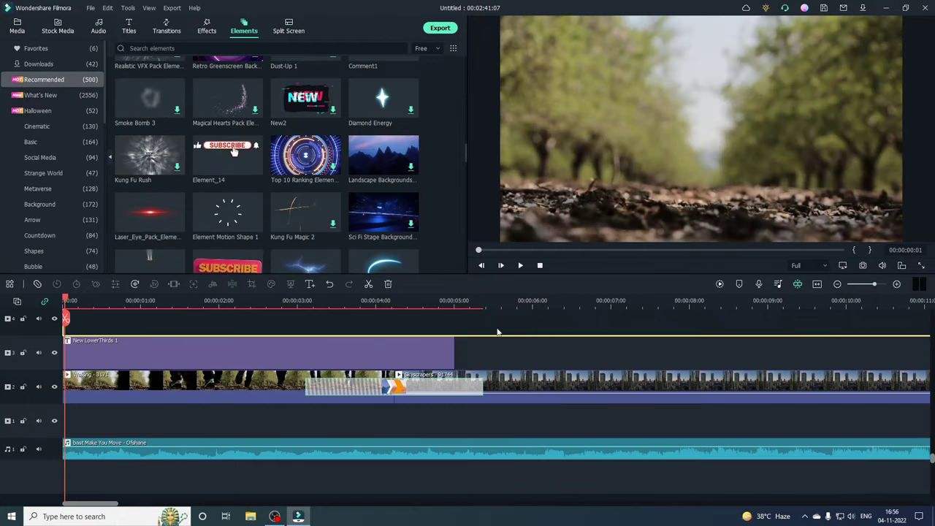
# Step: Open the export settings for a local MP4 file and choose the Desktop as the save folder
pyautogui.click(441, 29)
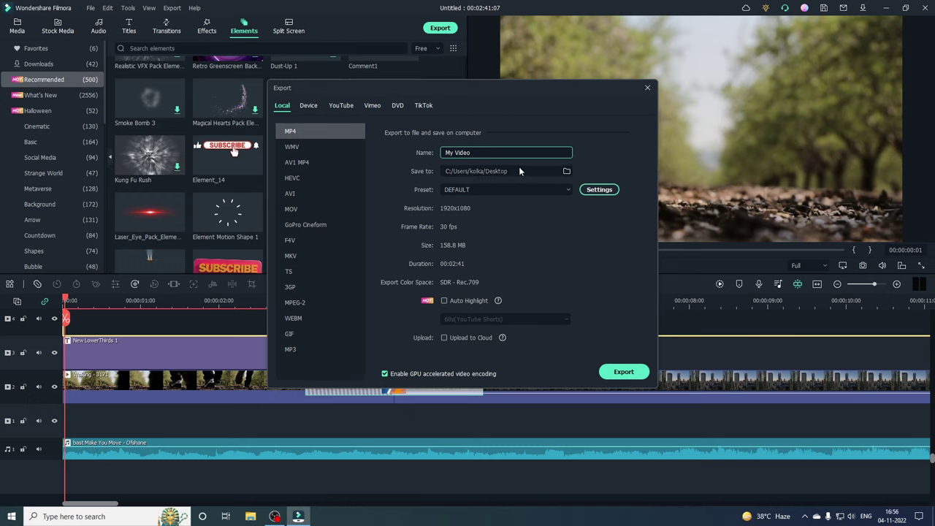
pyautogui.click(567, 171)
pyautogui.click(555, 359)
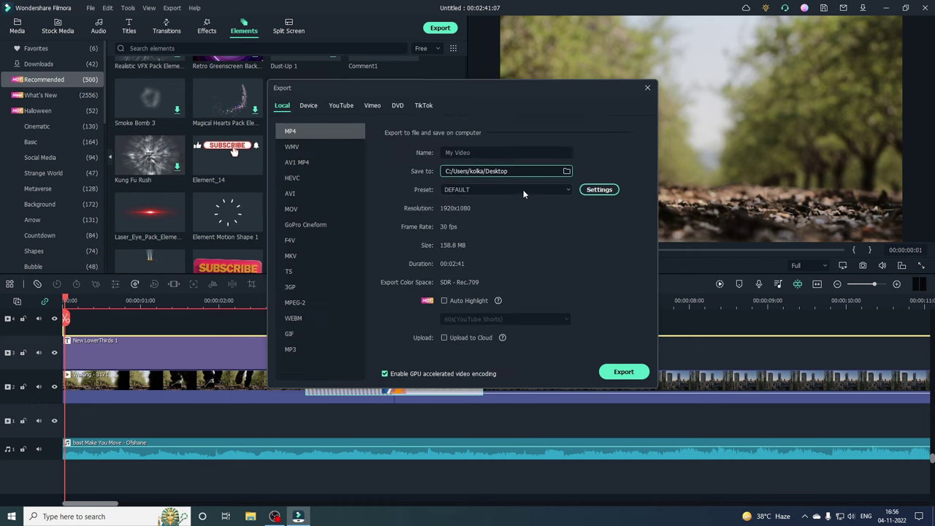
# Step: Compare the Good and Better quality options in the export settings and set the quality to Best
pyautogui.click(599, 190)
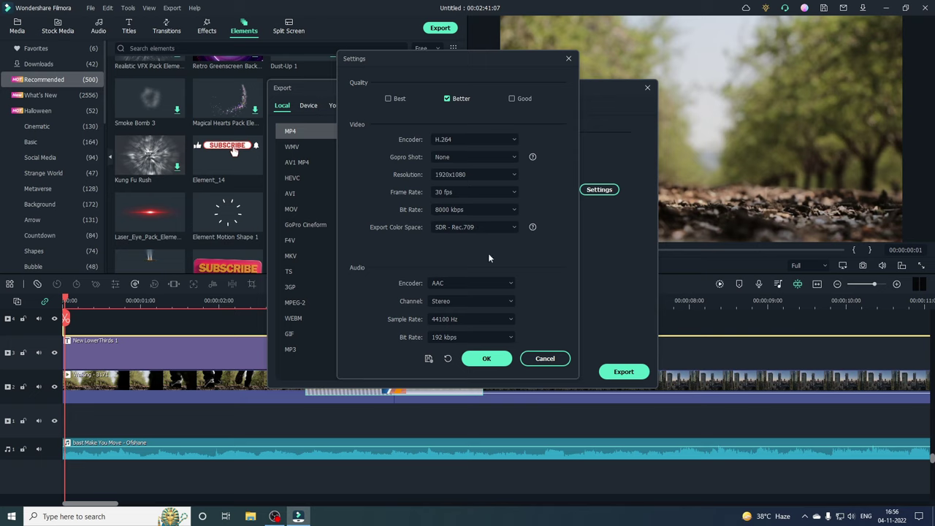
pyautogui.click(518, 98)
pyautogui.click(449, 98)
pyautogui.click(397, 98)
pyautogui.click(485, 359)
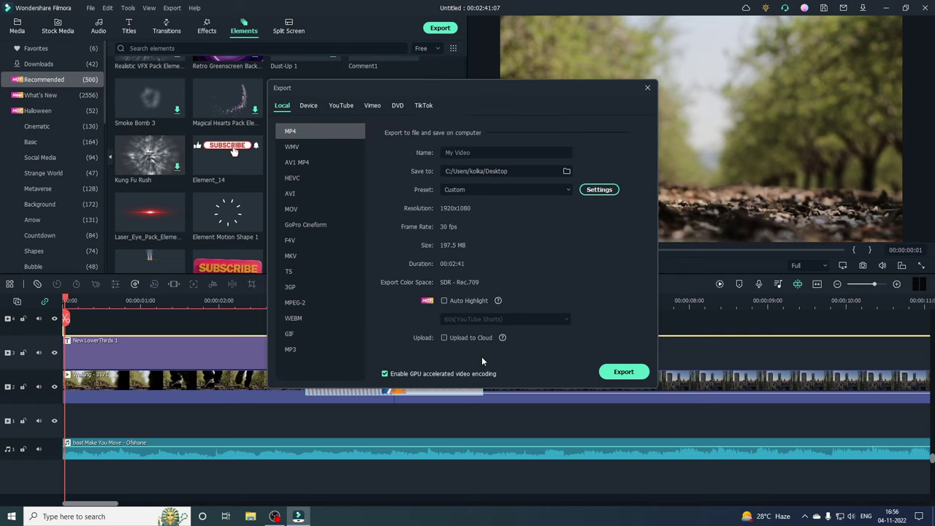
# Step: Start exporting My Video with GPU accelerated video encoding enabled, and abort the export while it is converting
pyautogui.click(384, 374)
pyautogui.click(385, 375)
pyautogui.click(623, 372)
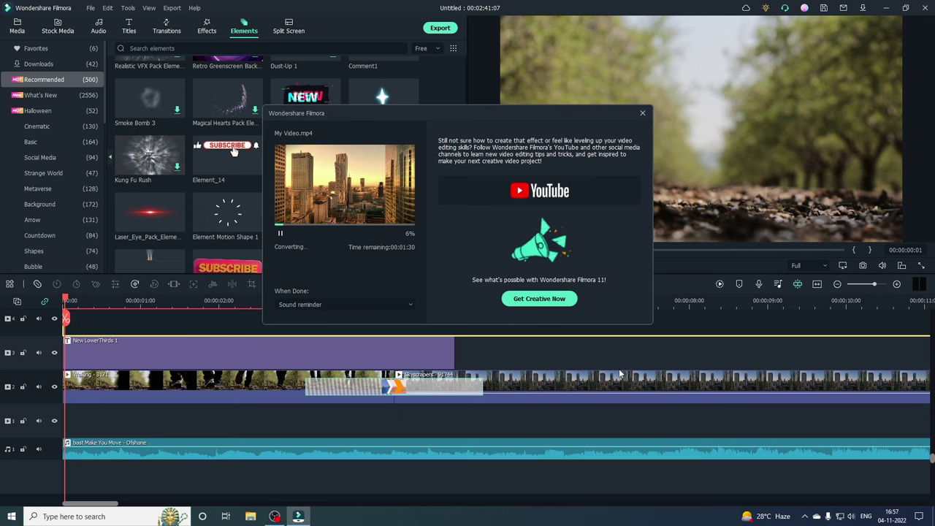
pyautogui.click(642, 112)
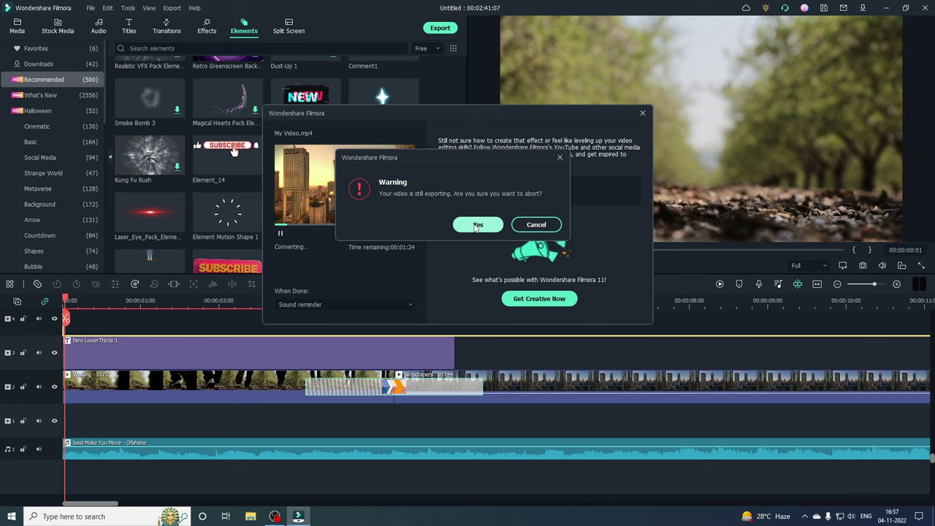
pyautogui.click(479, 223)
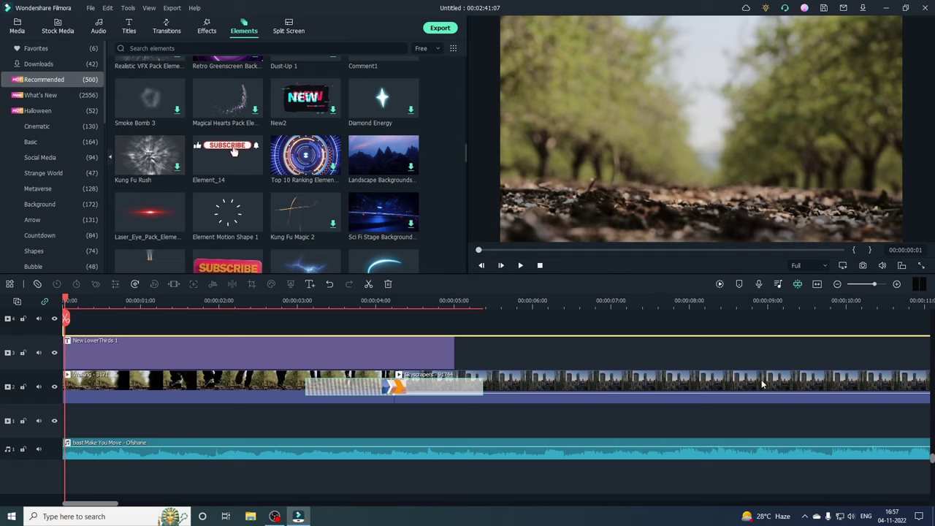
# Step: Save the project as "VE Project 5" in the "filmora sabe file" folder and close Filmora
pyautogui.click(925, 7)
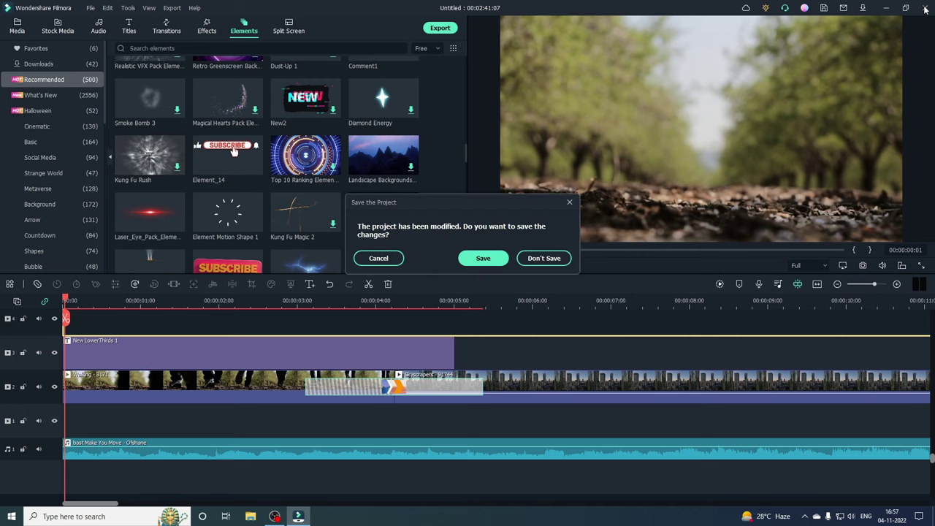
pyautogui.click(484, 259)
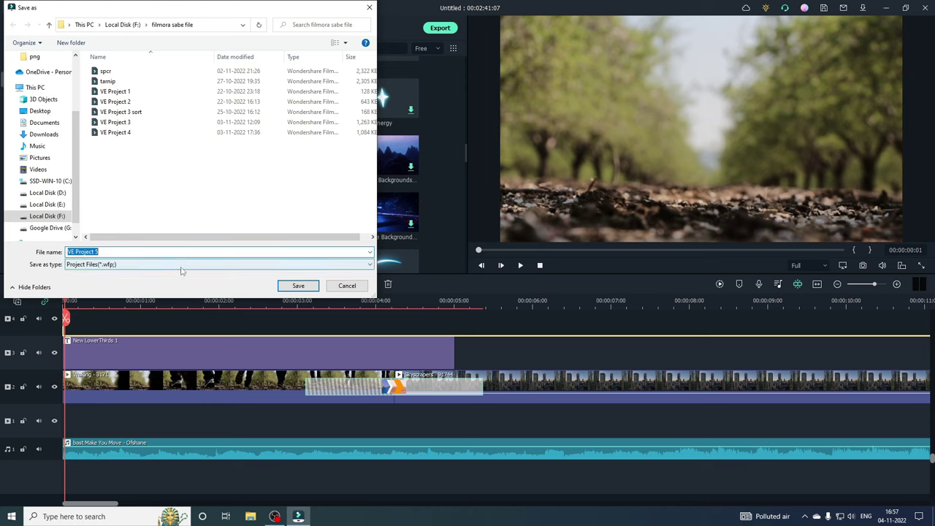
pyautogui.click(298, 286)
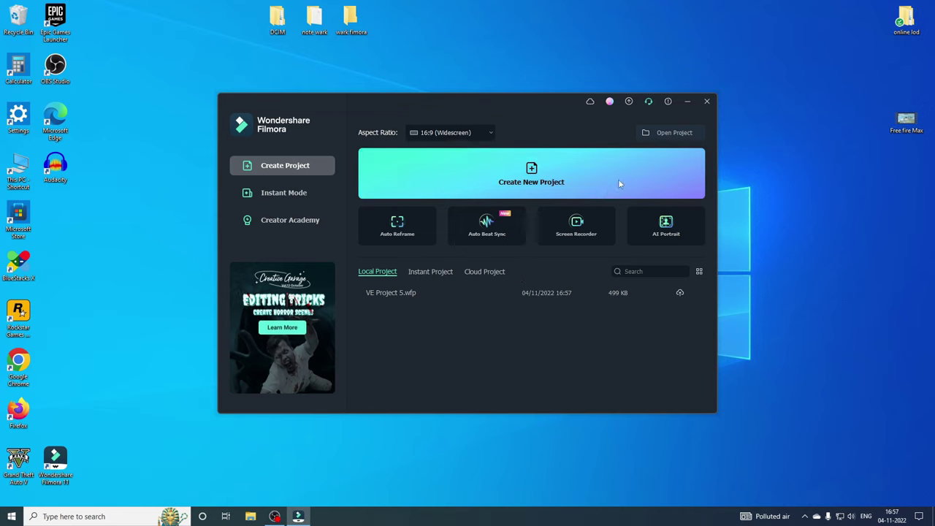
pyautogui.click(707, 101)
pyautogui.rightClick(714, 98)
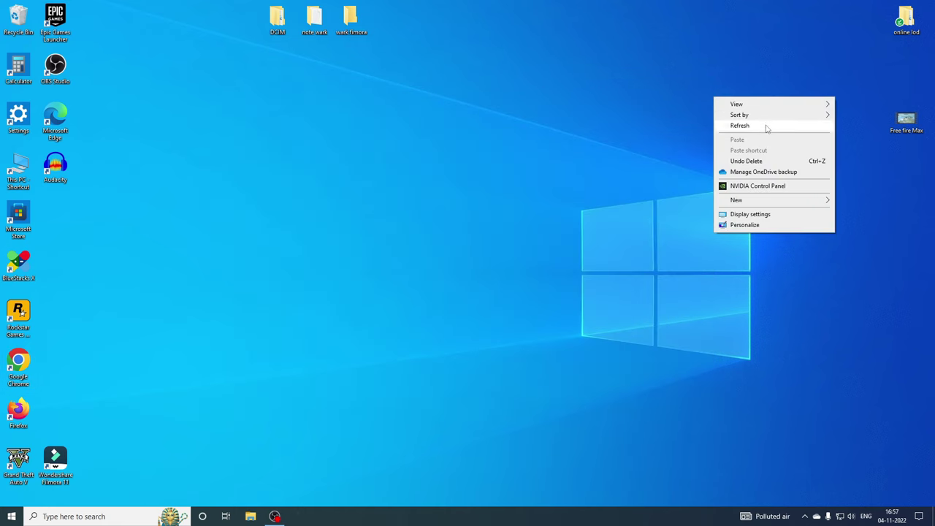
pyautogui.click(747, 125)
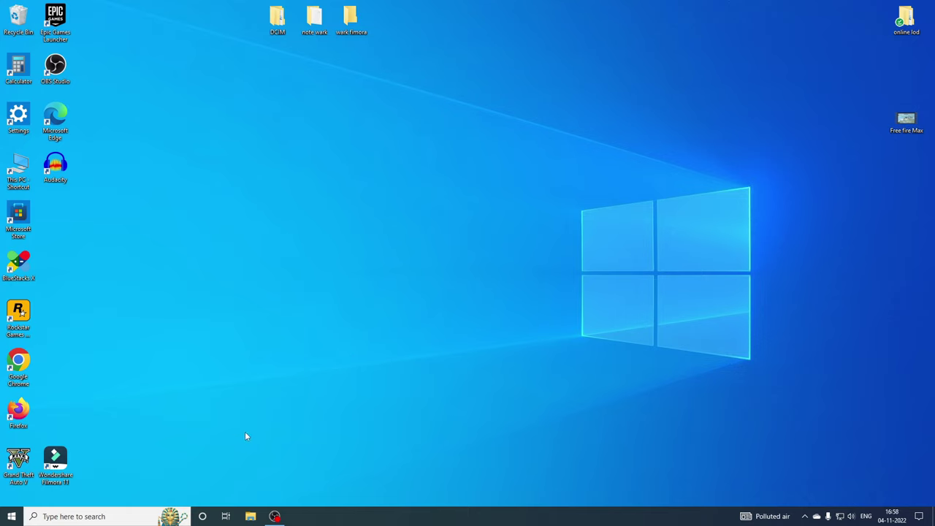
# Step: Relaunch Filmora from the desktop and open the saved local project VE Project 5.wfp
pyautogui.doubleClick(63, 457)
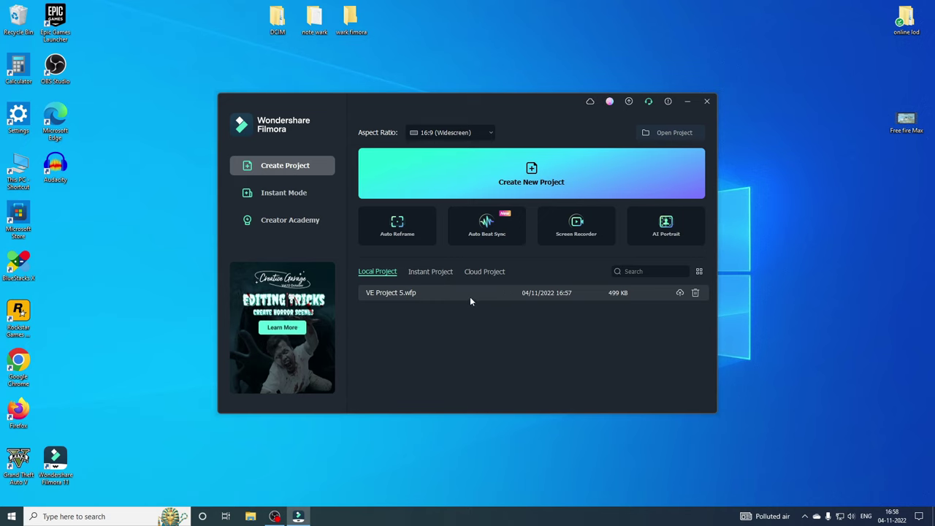
pyautogui.hotkey('alt', 'F4')
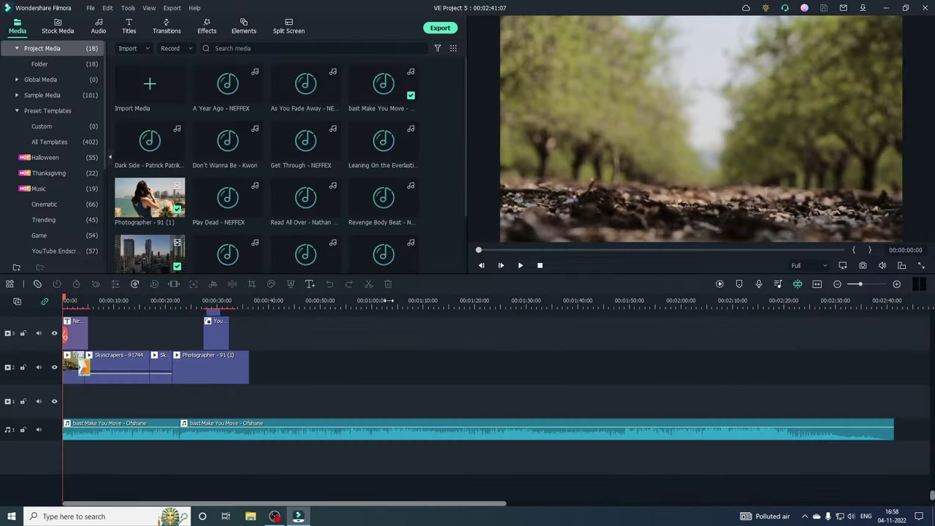
# Step: Split the music at the end of the Photographer clip, delete the excess audio and play back the video's ending
pyautogui.click(249, 407)
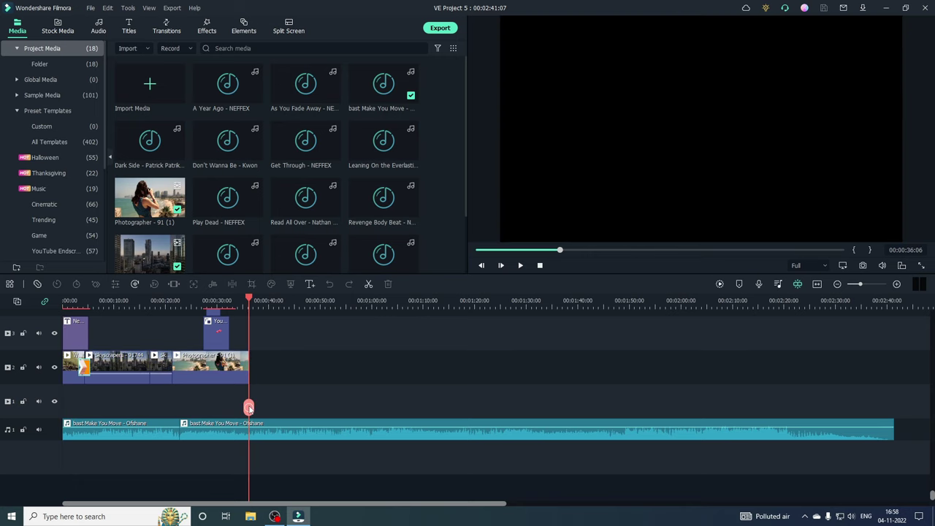
pyautogui.click(249, 407)
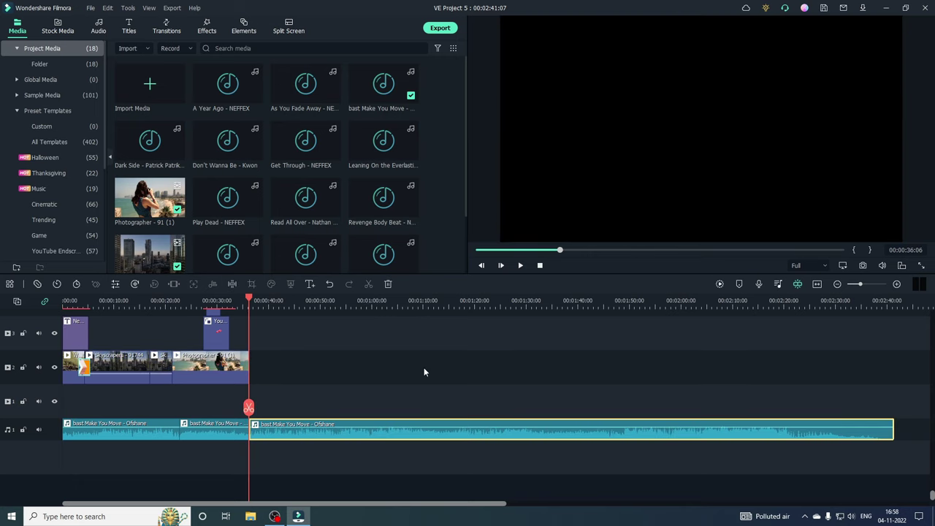
pyautogui.click(388, 285)
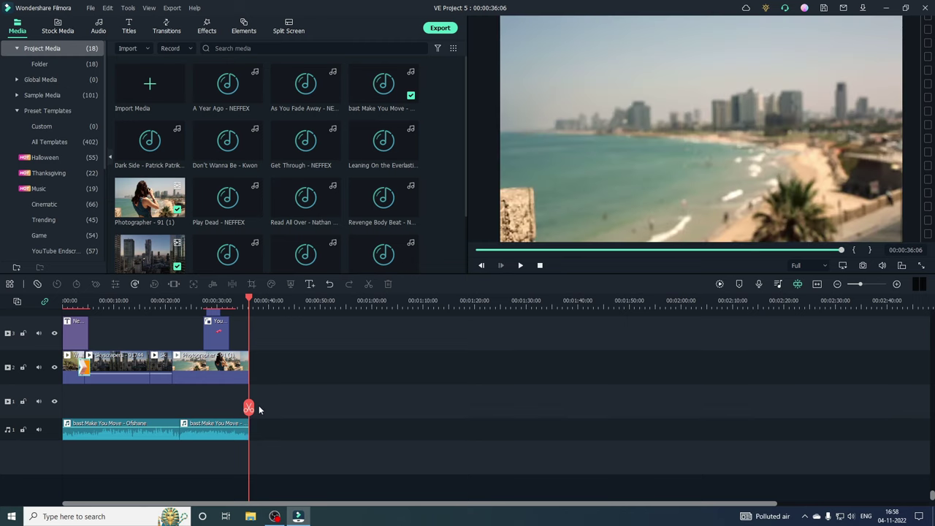
pyautogui.click(521, 266)
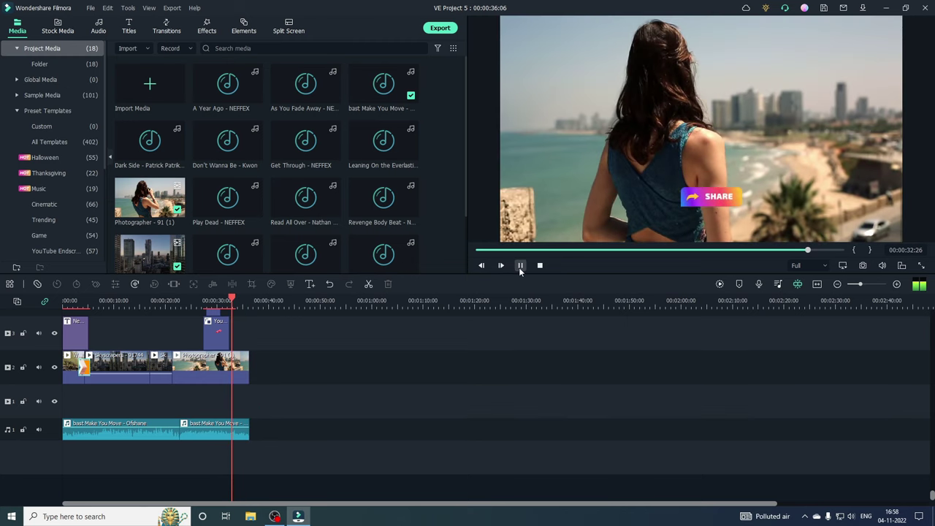
pyautogui.click(540, 266)
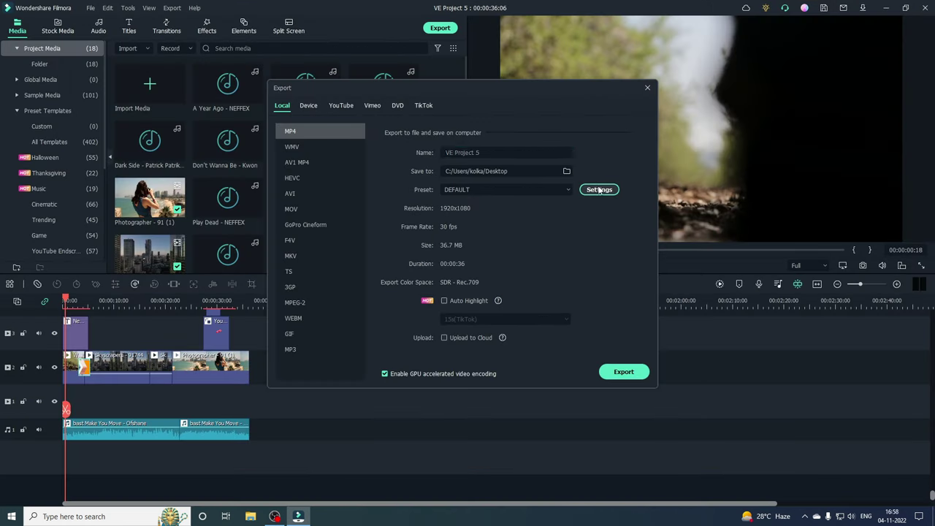
# Step: Export VE Project 5 as an MP4 to the Desktop at Best quality with GPU accelerated video encoding enabled
pyautogui.click(600, 189)
pyautogui.click(389, 98)
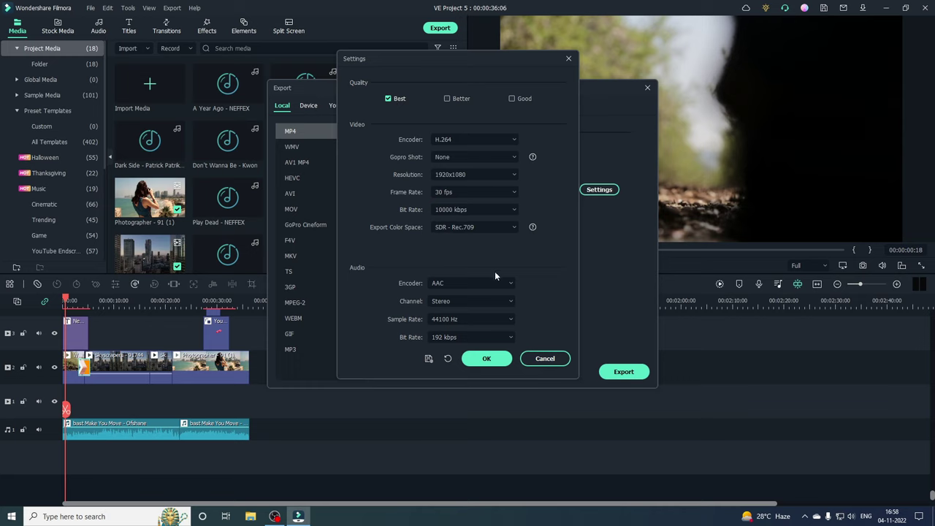
pyautogui.click(499, 363)
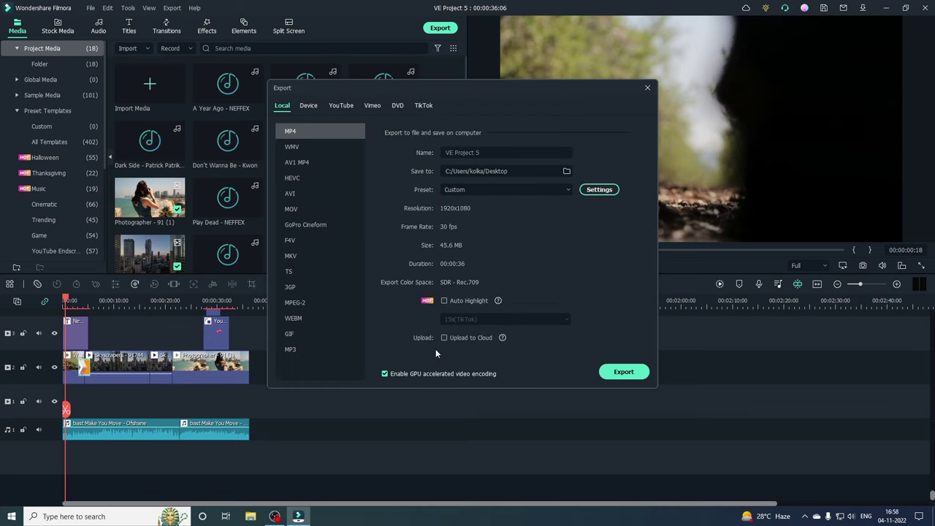
pyautogui.click(386, 374)
pyautogui.click(385, 375)
pyautogui.click(624, 373)
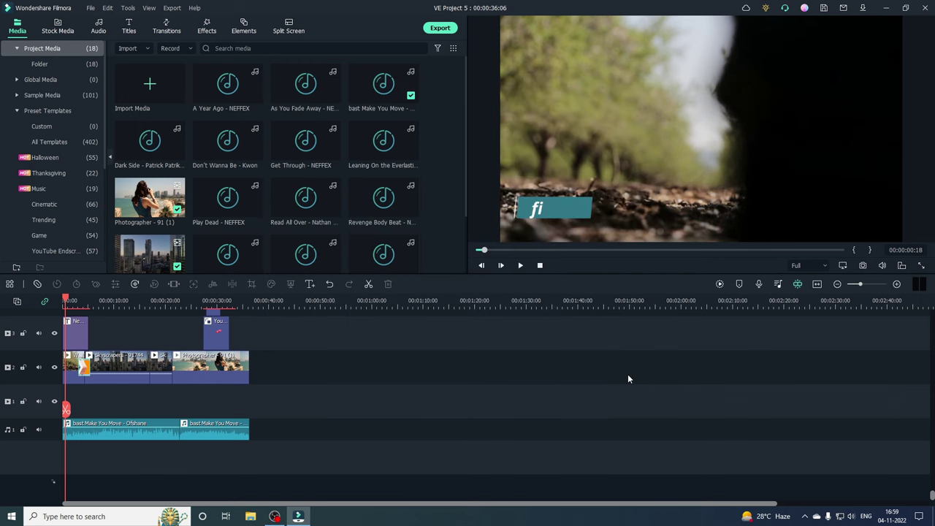